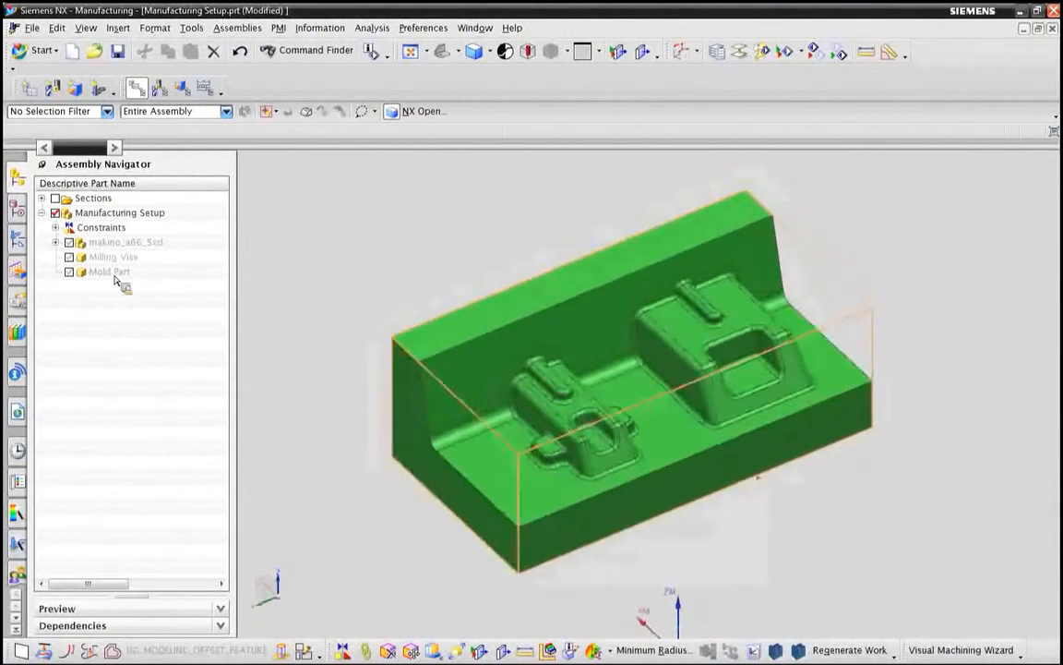
Step: Inspect the Delete Face features in the manufacturing setup's model history
left_click(22, 238)
left_click(22, 227)
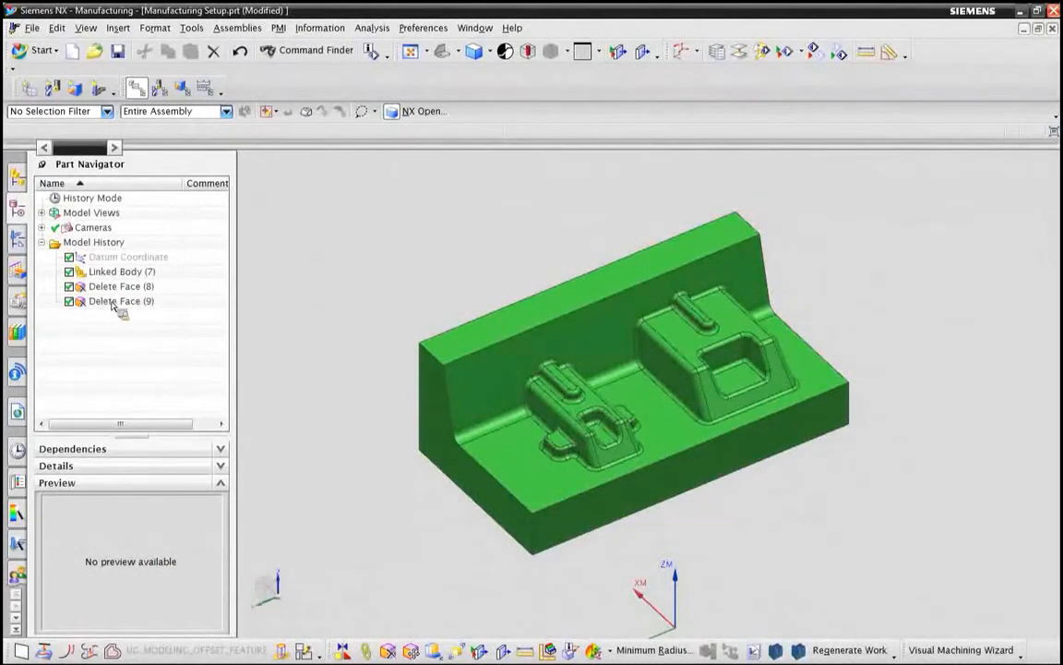
left_click(17, 177)
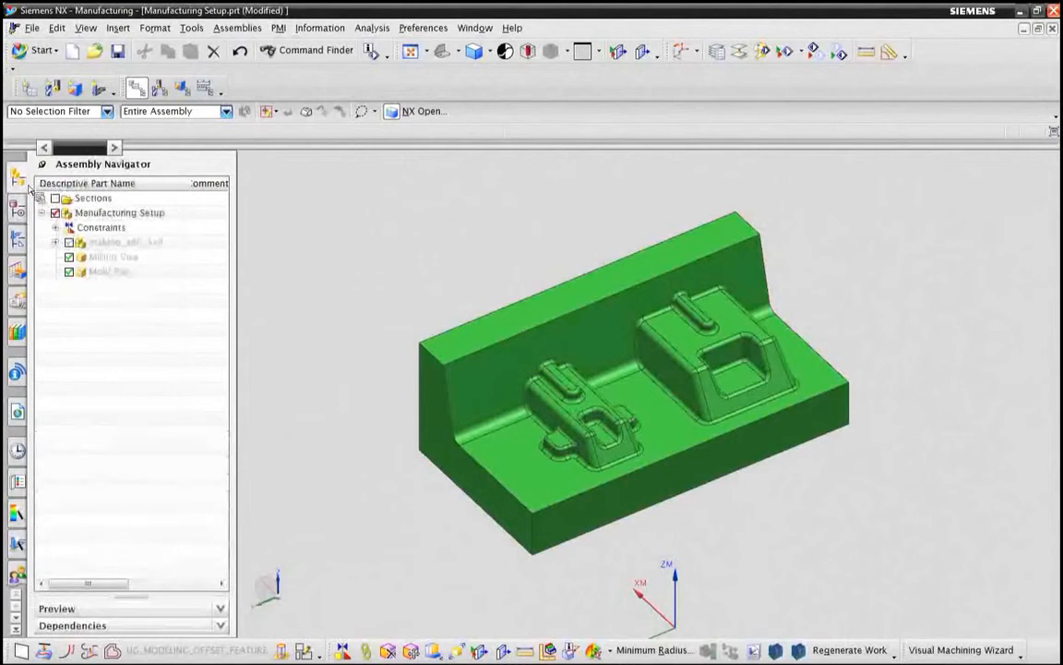
Step: Compare the original Mold Part with the simplified linked body in wireframe and shaded display, leaving the Mold Part component hidden
left_click(70, 272)
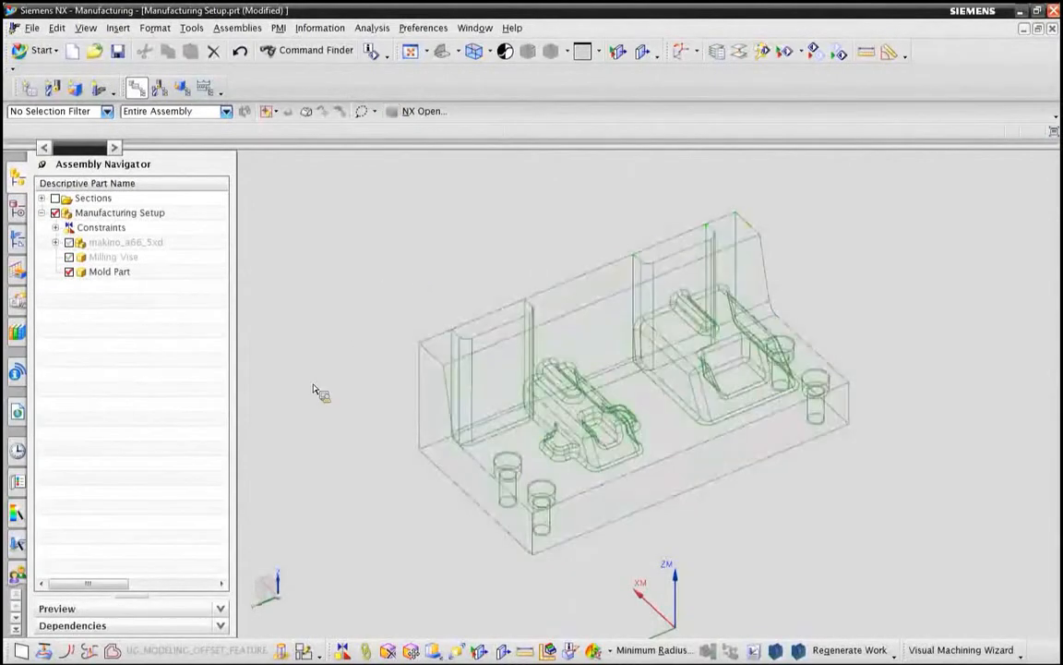
left_click(69, 273)
left_click(69, 272)
left_click(69, 272)
right_click(344, 270)
left_click(314, 246)
left_click(69, 273)
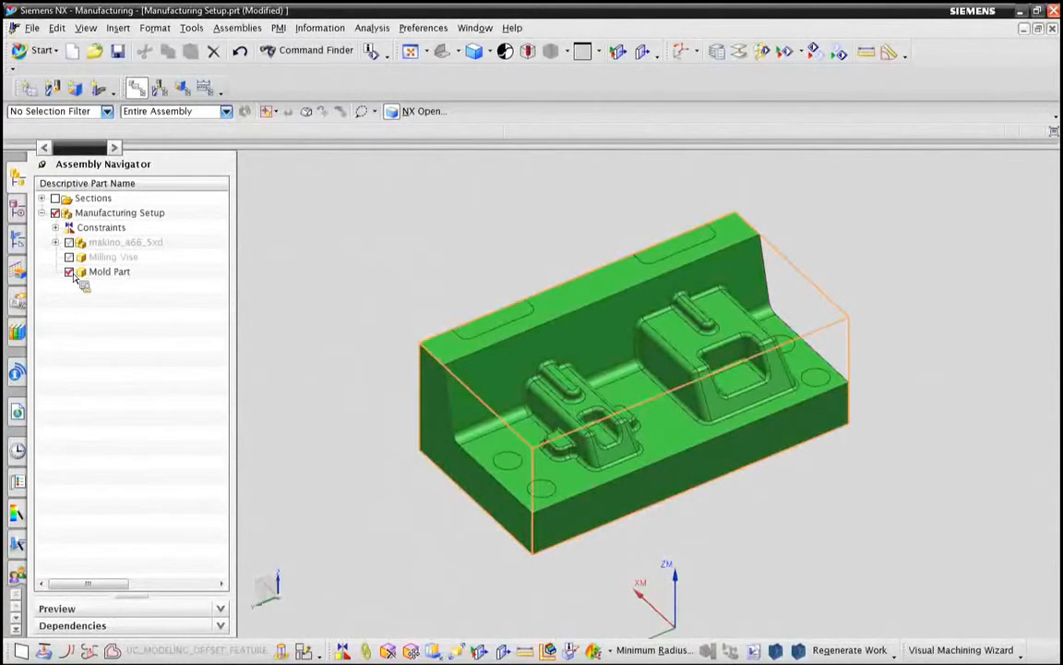
left_click(69, 273)
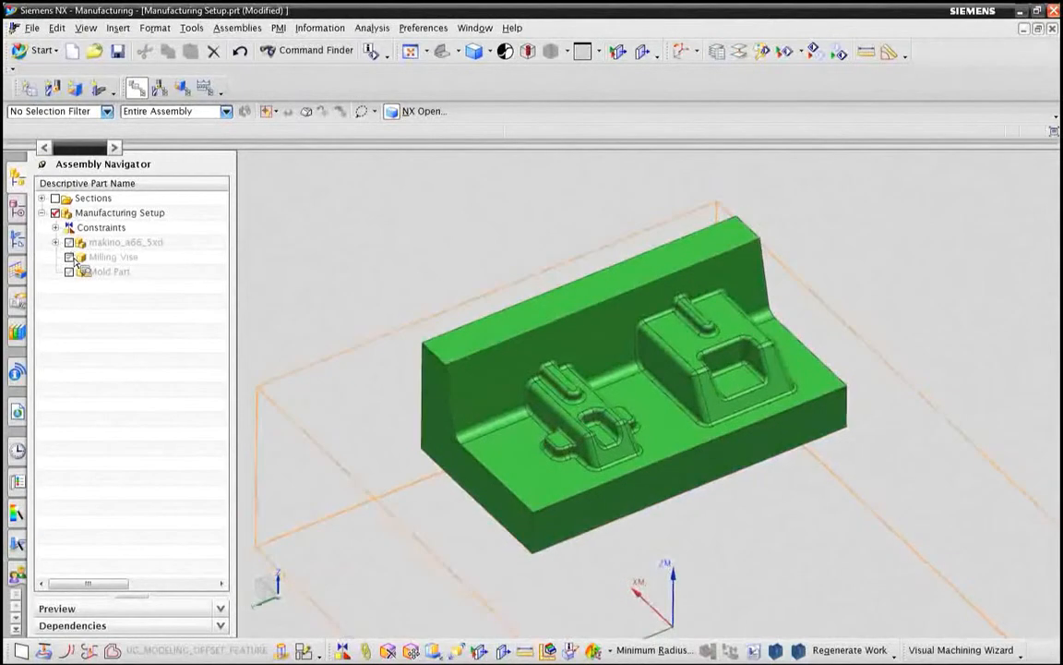
Step: Show the Milling Vise and makino_a66_5xd machine, and open the machine simulation for the FLOWCUT_SINGLE_COPY and CONTOUR_PROFILE operations
left_click(69, 256)
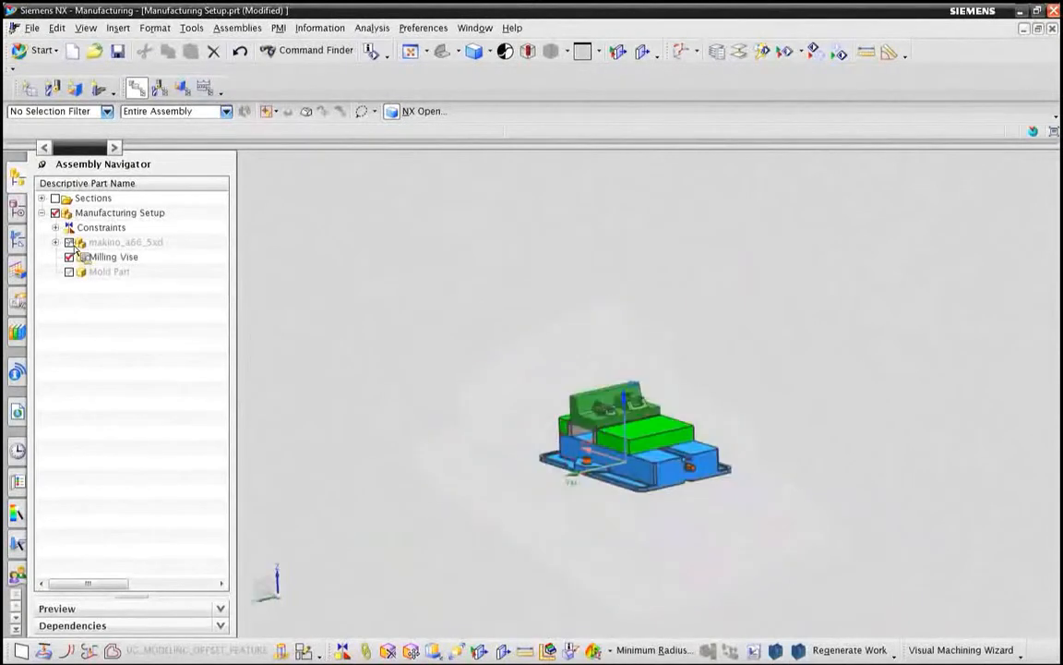
left_click(70, 242)
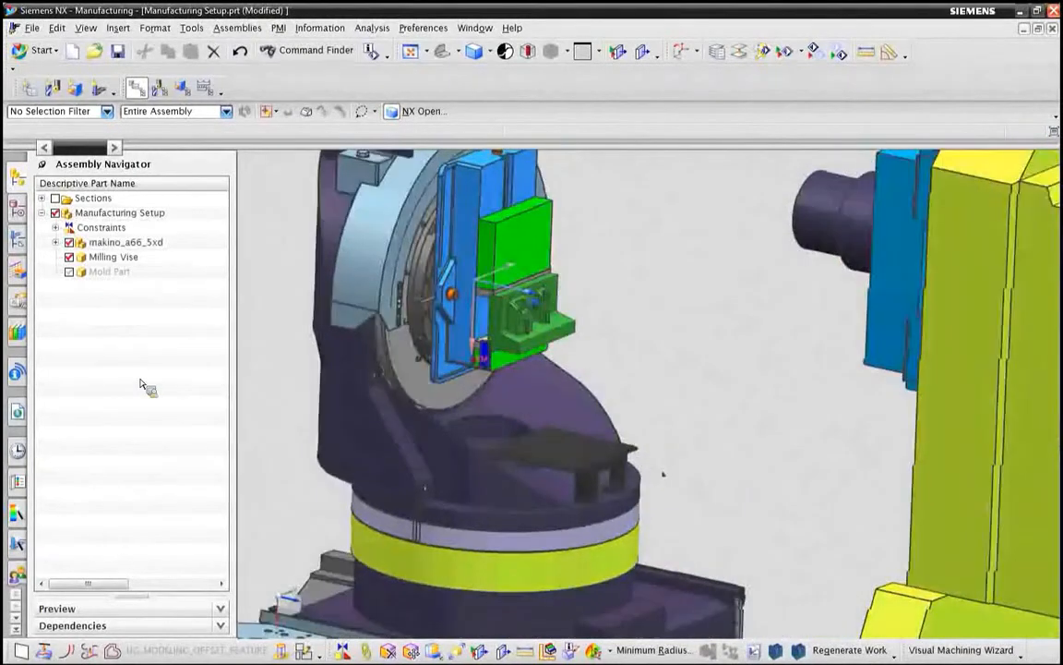
left_click(17, 238)
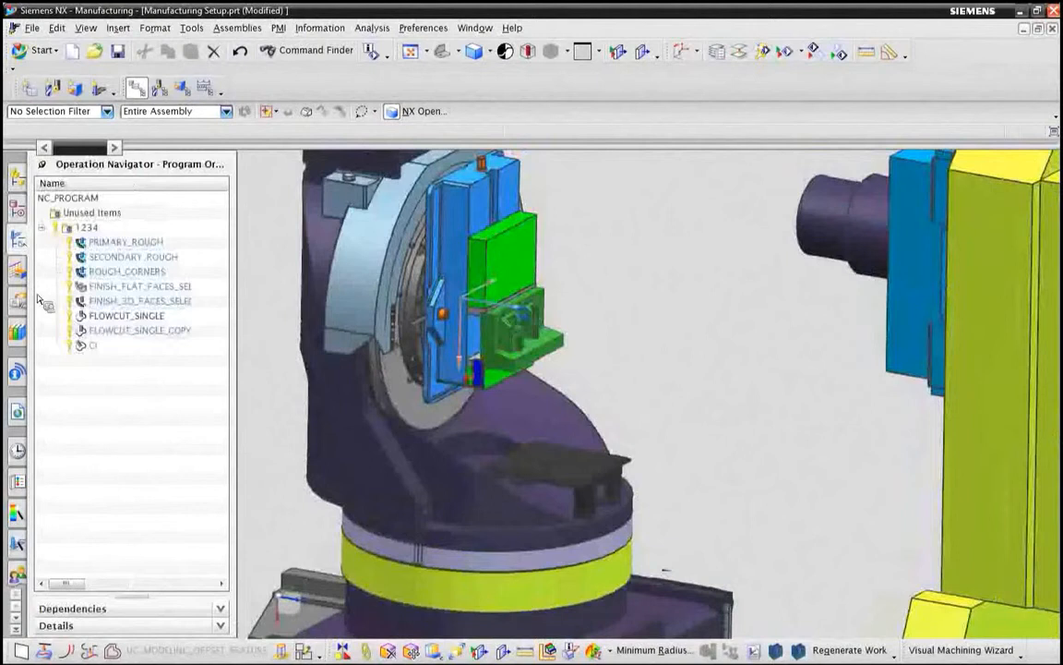
left_click(130, 330)
left_click(128, 345, "ctrl")
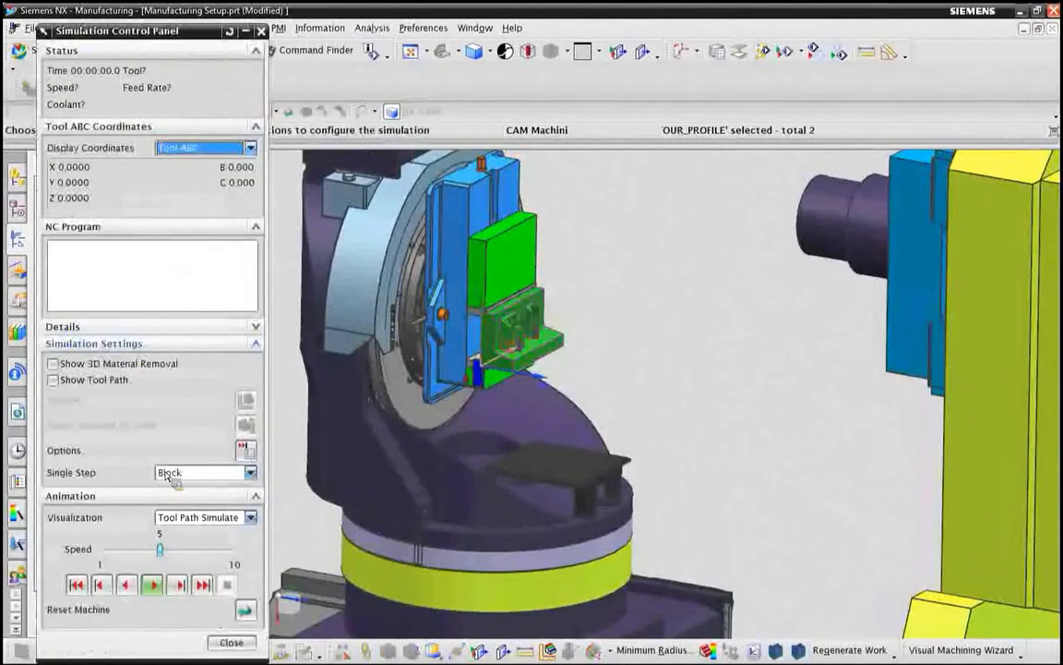
Step: Advance the simulation by one block, play it at speed 3 and then 5, and close the simulation
left_click(179, 585)
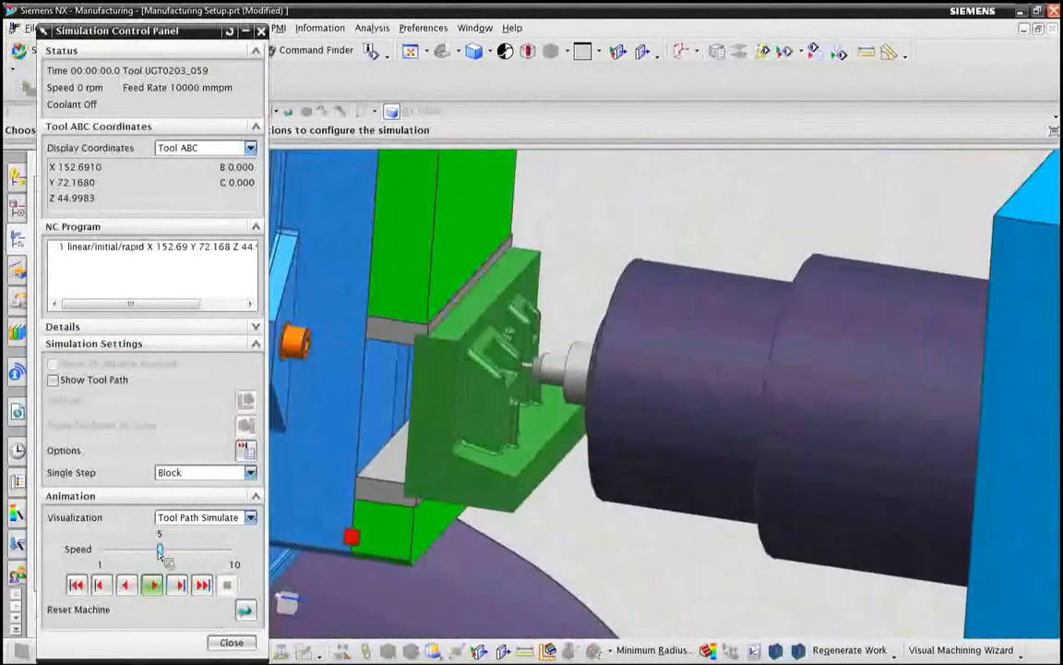
left_click(145, 555)
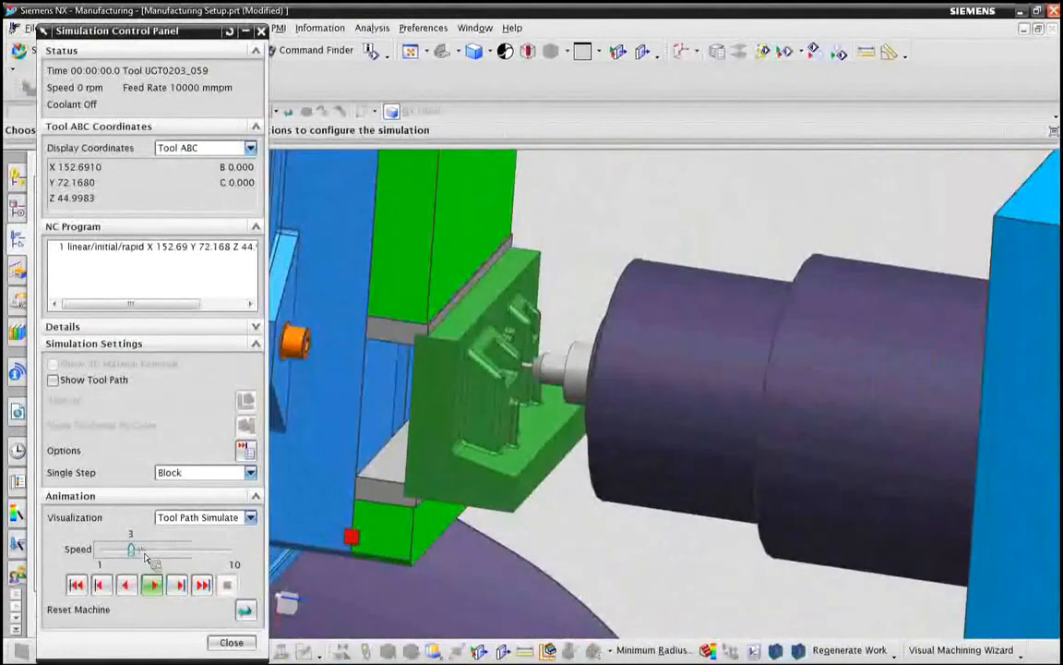
left_click(153, 585)
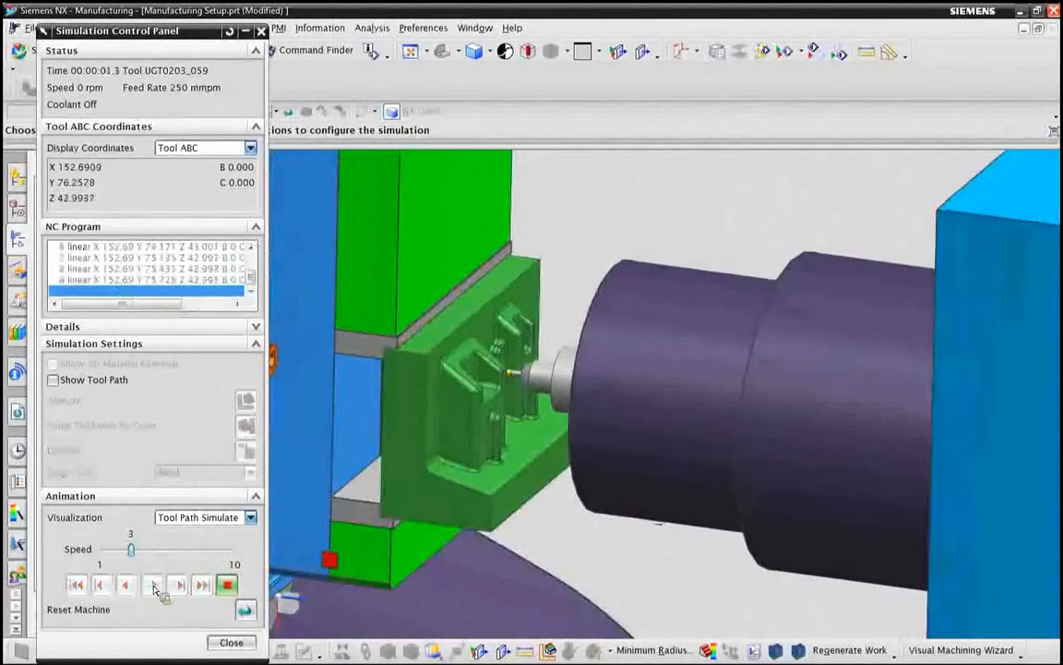
left_click(157, 549)
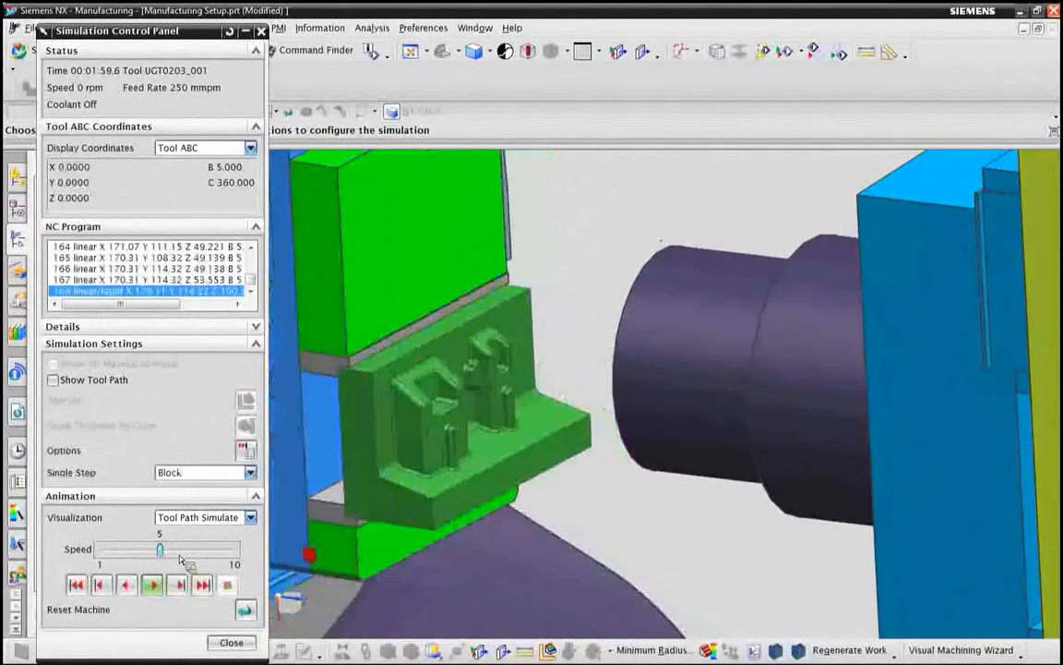
left_click(232, 643)
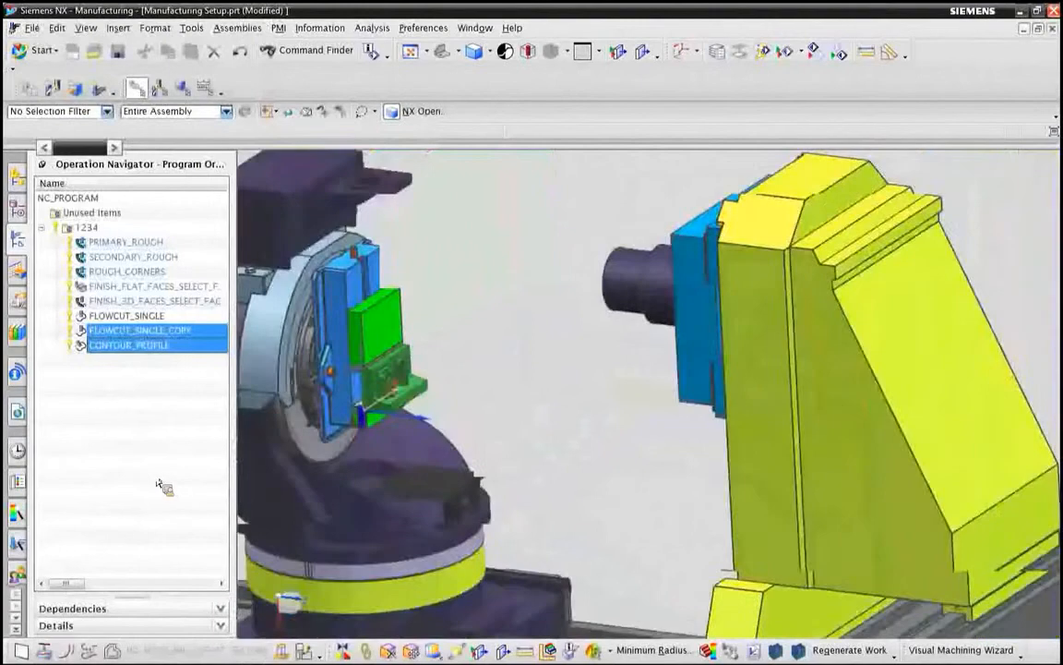
left_click(136, 482)
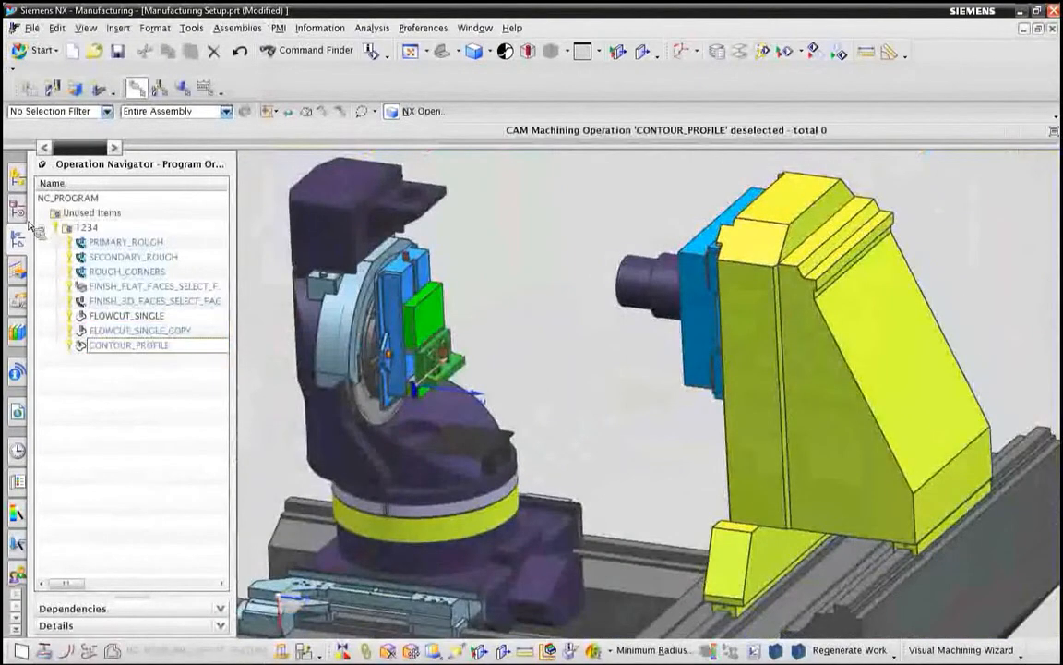
Step: Hide the makino_a66_5xd machine and the Milling Vise so only the green mold body is displayed
left_click(16, 179)
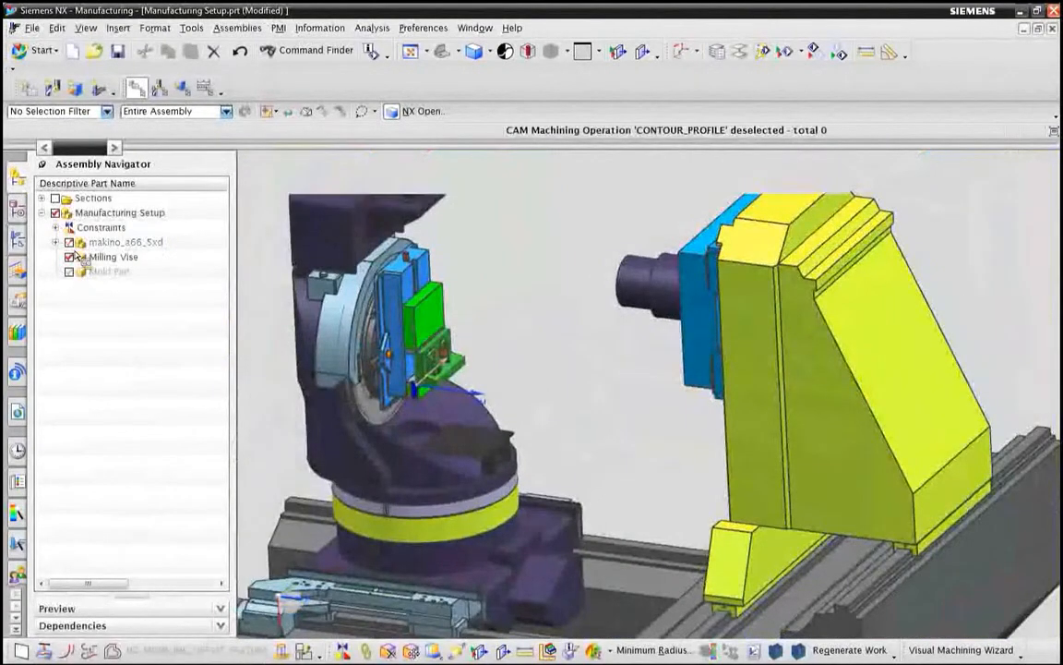
left_click(69, 242)
left_click(69, 256)
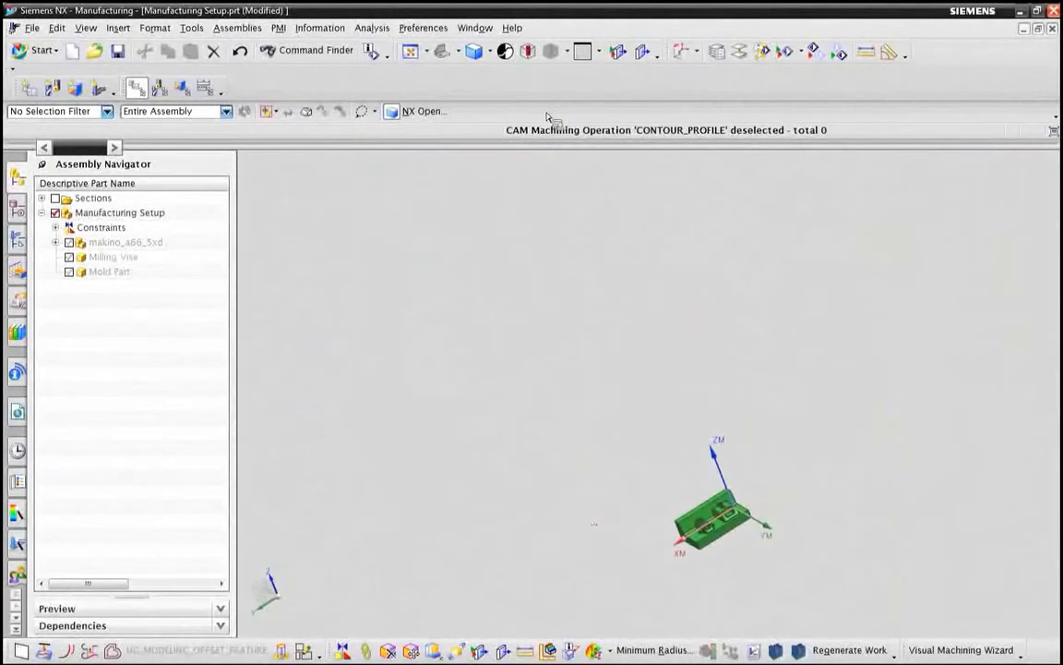
left_click(411, 54)
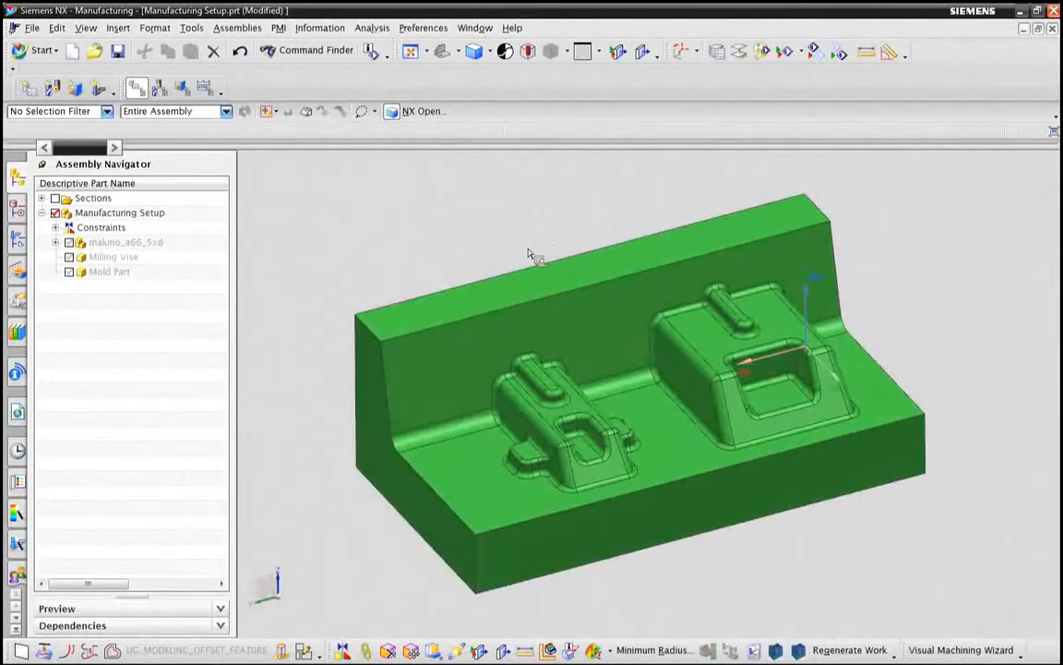
middle_click_drag(518, 222, 507, 221)
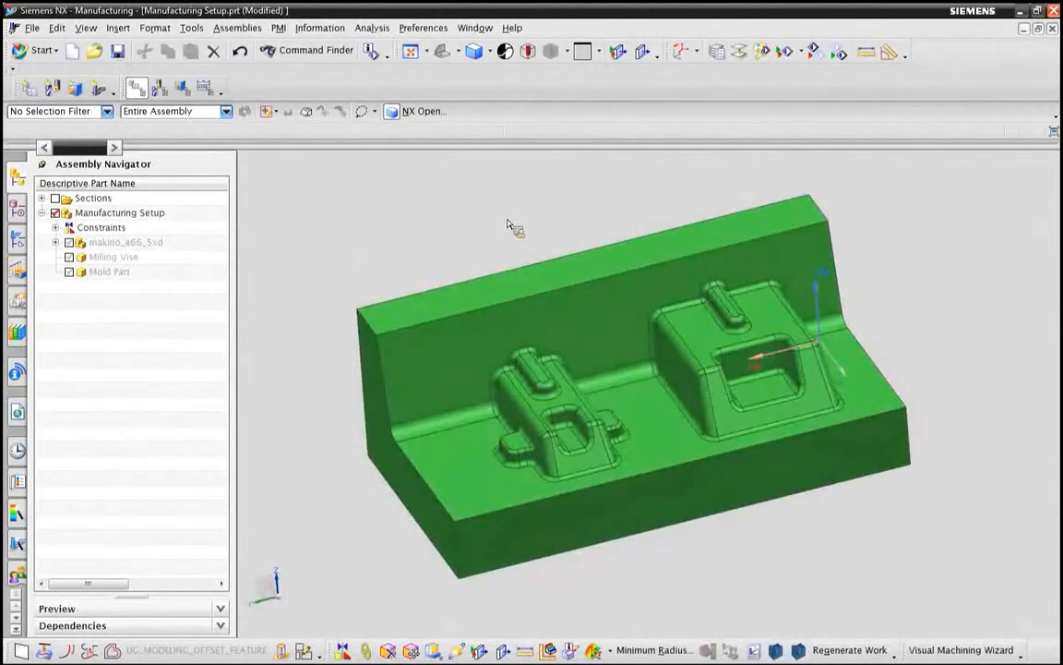
middle_click_drag(469, 232, 469, 229)
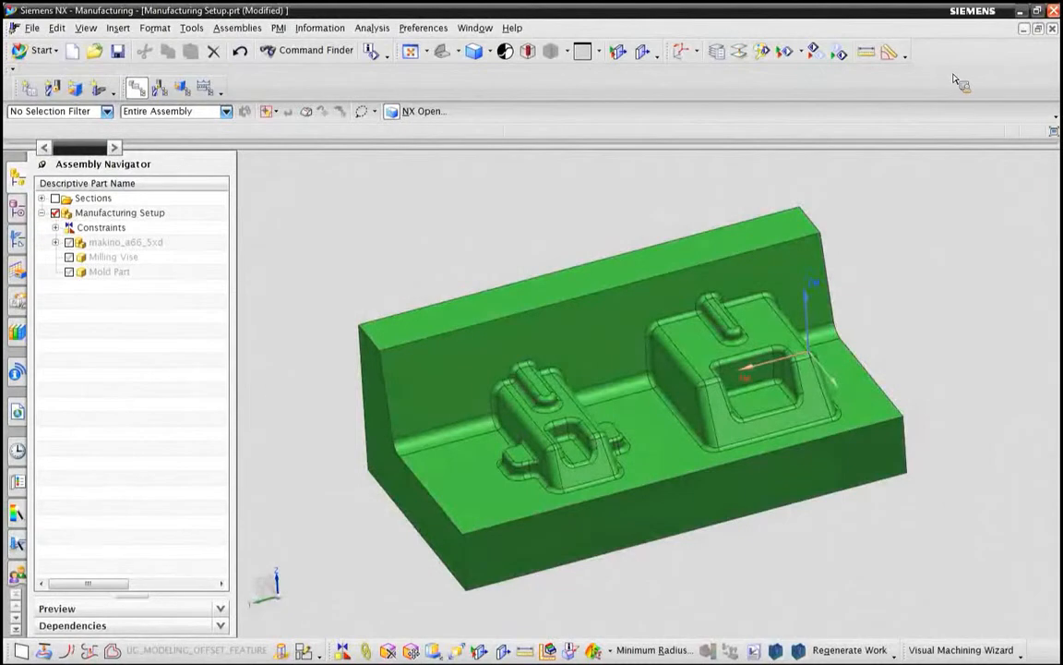
Step: Display the Synchronous Modeling toolbar and view its face-moving commands
right_click(955, 79)
left_click(932, 519)
left_click(230, 164)
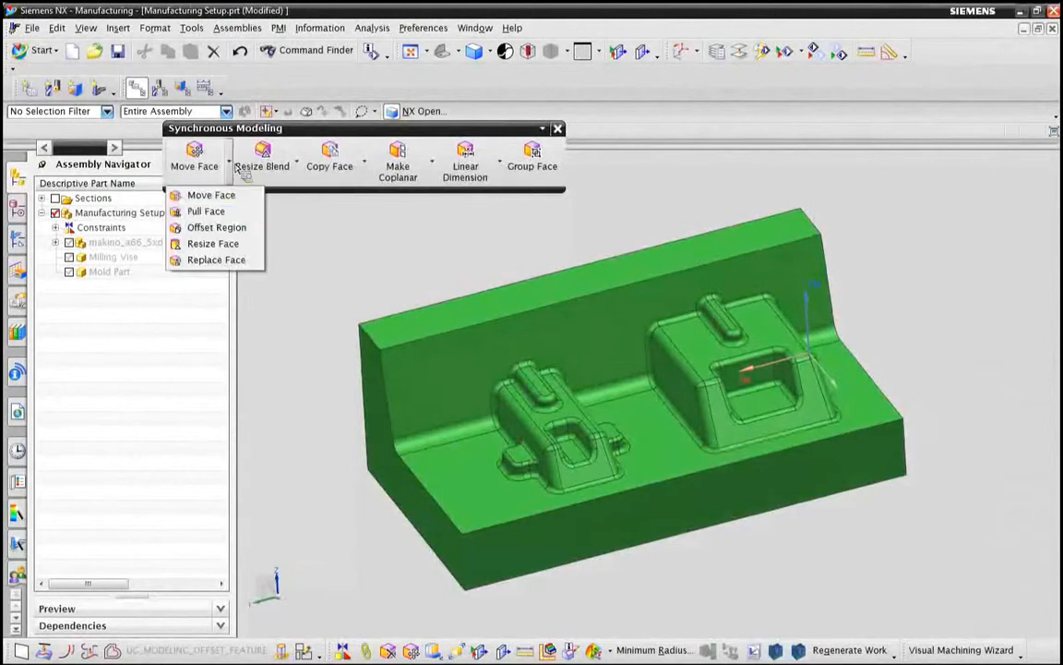
left_click(330, 241)
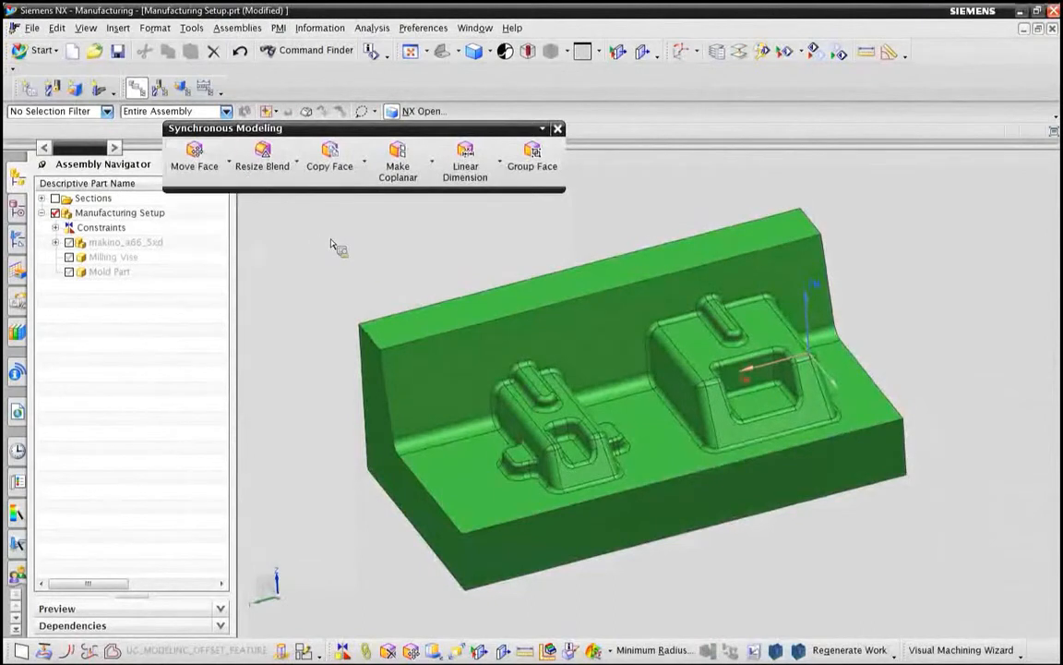
Step: Suppress Delete Face (9) to inspect the mold's bolt holes, and restore the feature
left_click(17, 237)
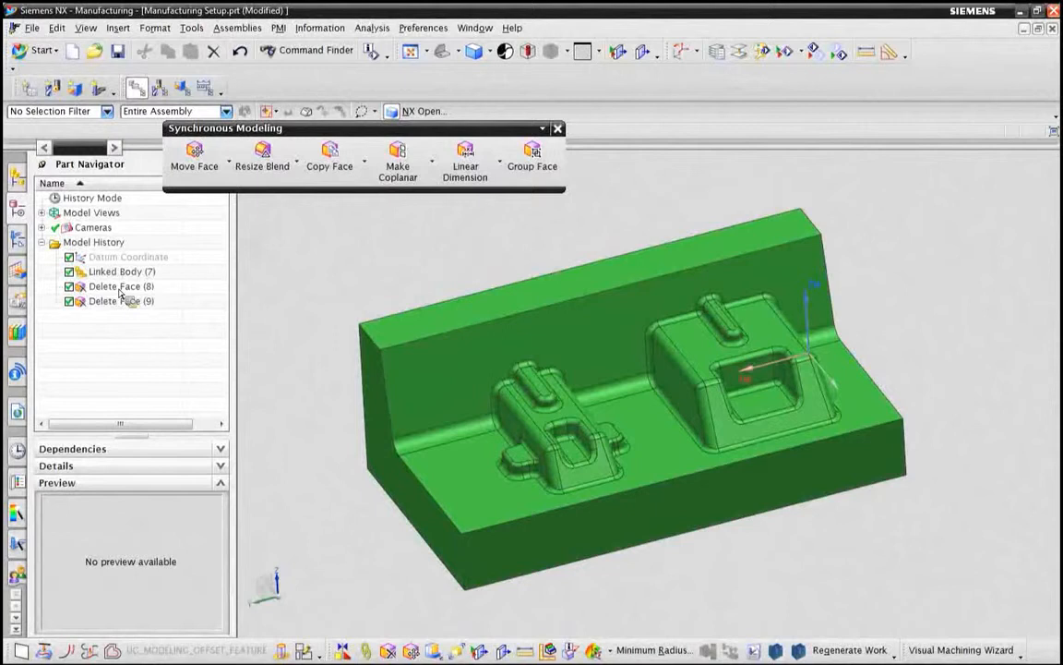
left_click(72, 303)
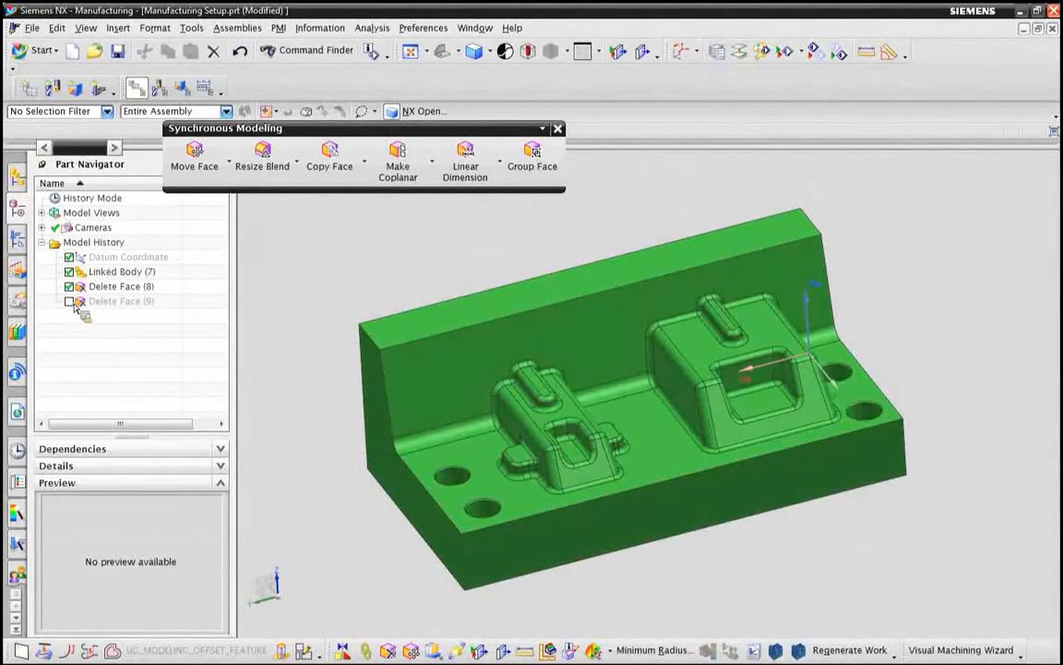
left_click(70, 302)
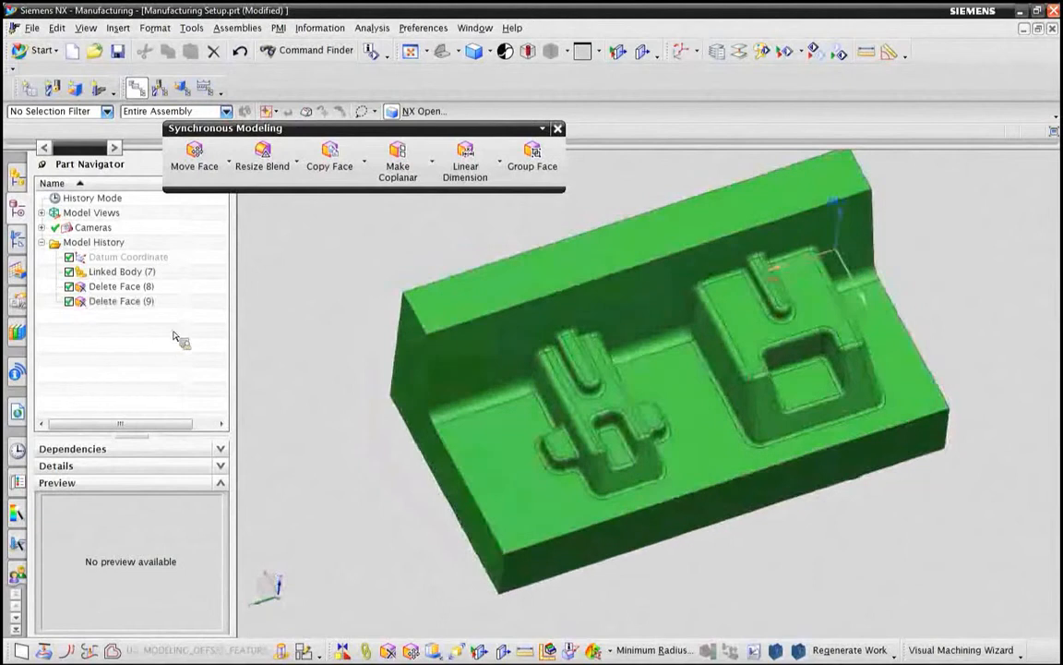
Step: Move all faces of the larger raised boss 24 mm along the block's long direction toward the smaller boss using Move Face
left_click(201, 163)
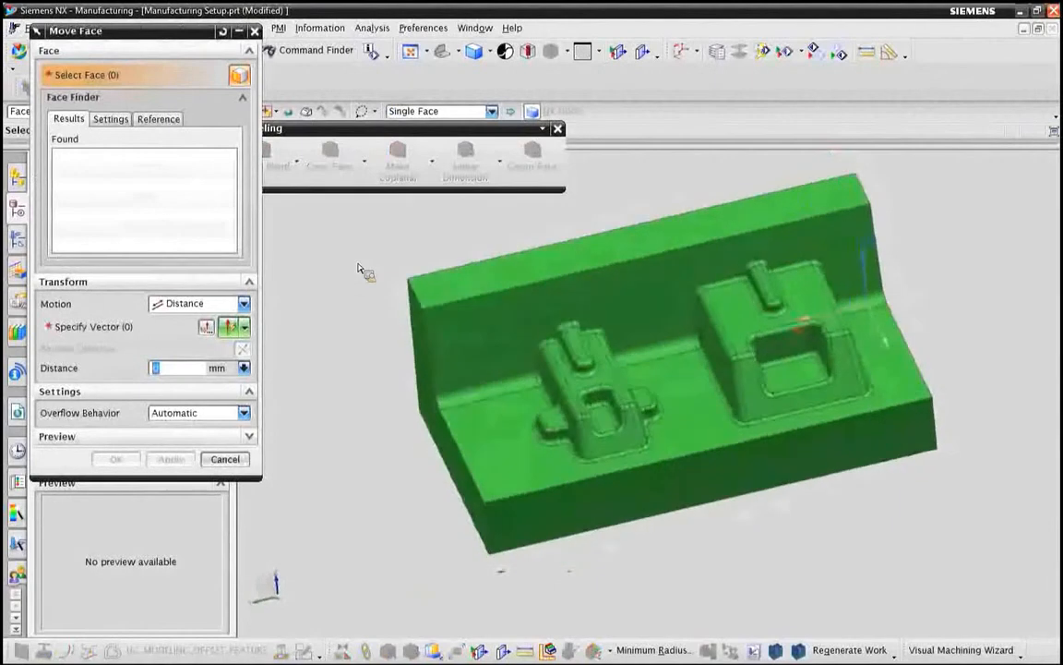
mouse_move(679, 303)
left_mouse_down()
mouse_move(665, 298)
mouse_move(582, 415)
mouse_move(645, 526)
mouse_move(766, 507)
mouse_move(802, 368)
mouse_move(773, 310)
mouse_move(680, 302)
left_mouse_up()
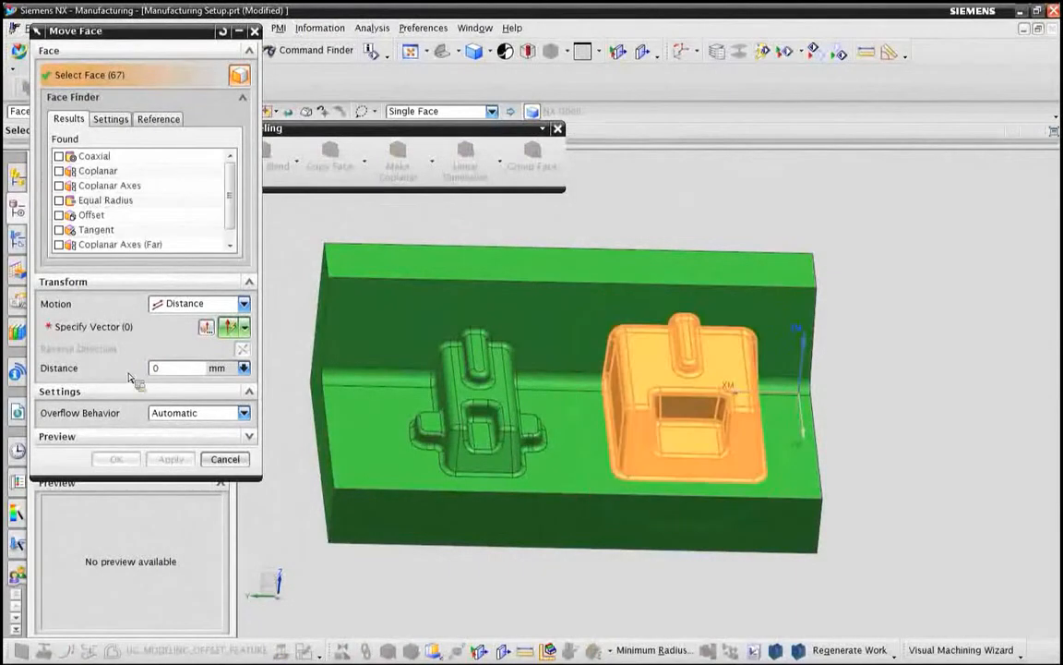
left_click(169, 327)
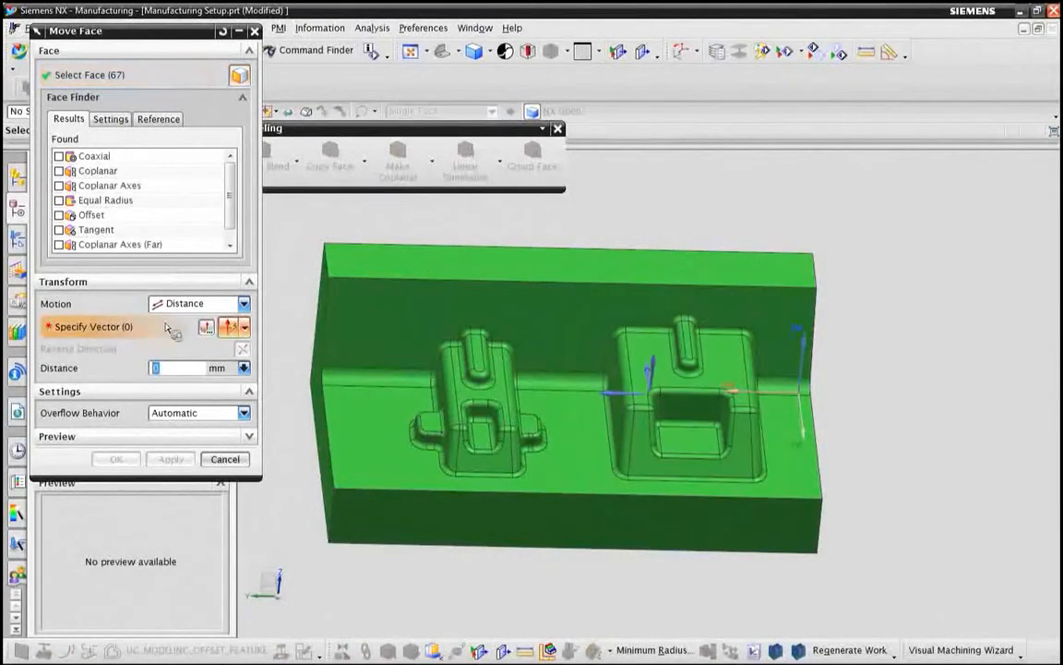
left_click(380, 252)
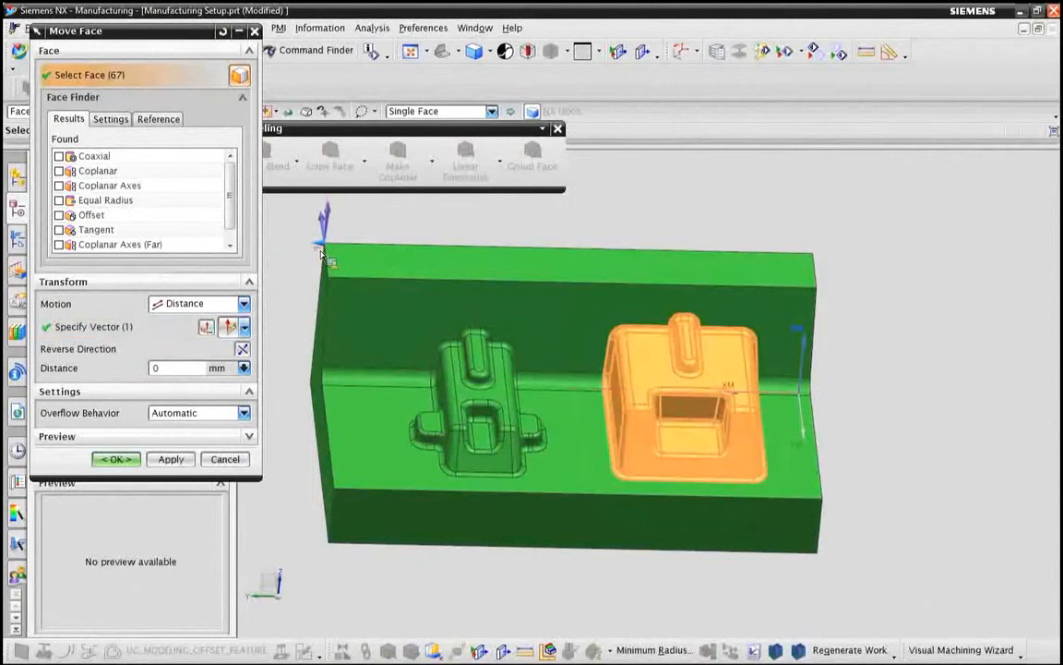
left_click_drag(313, 252, 284, 248)
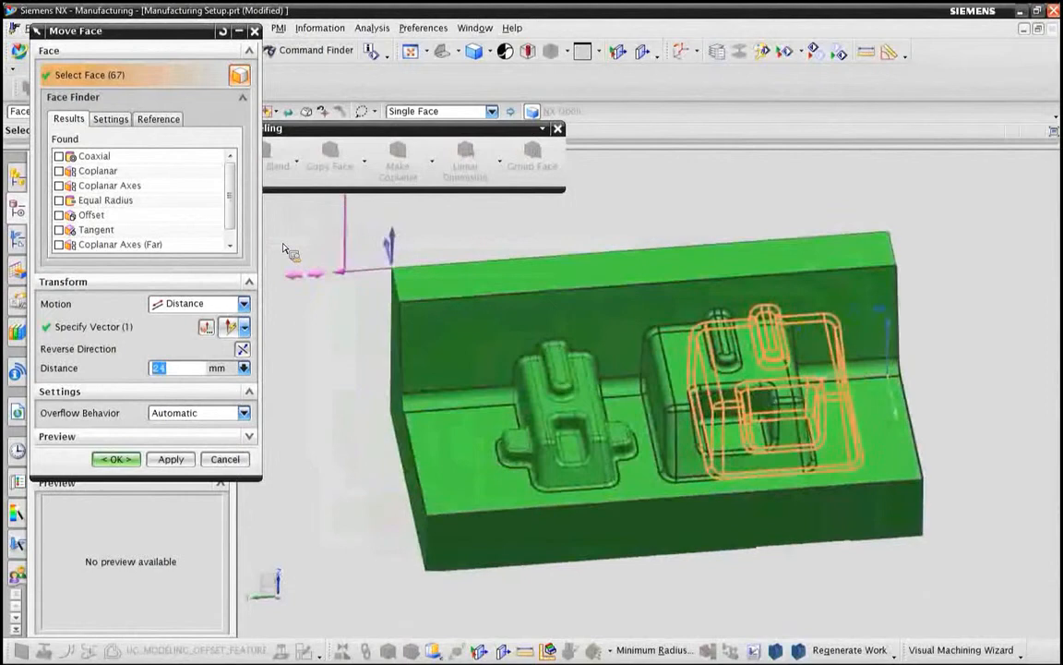
middle_click_drag(285, 247, 284, 249)
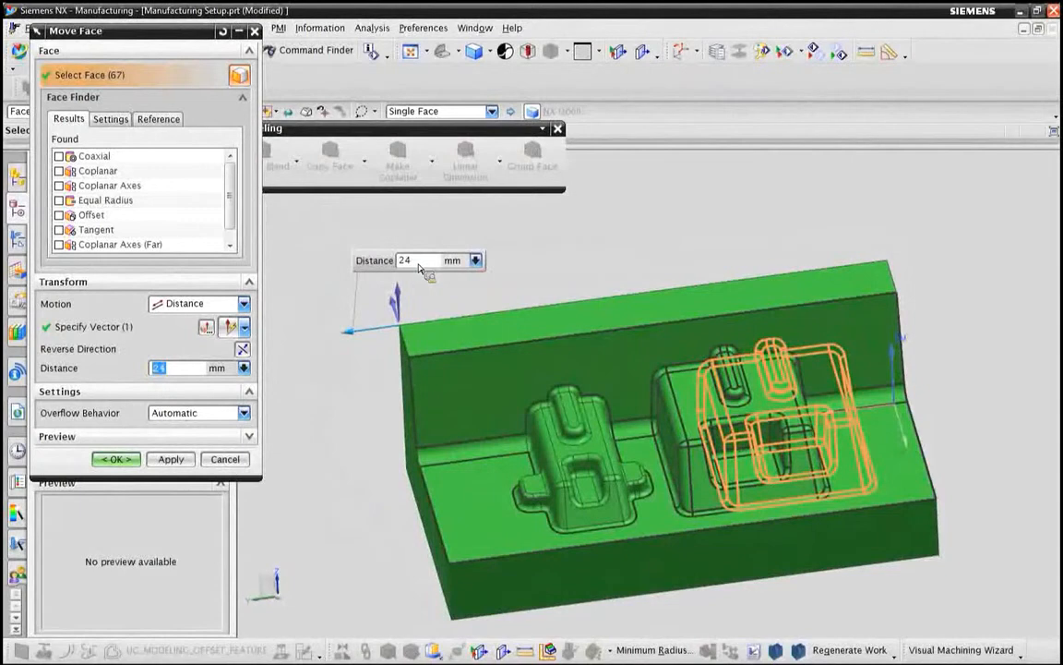
left_click(127, 462)
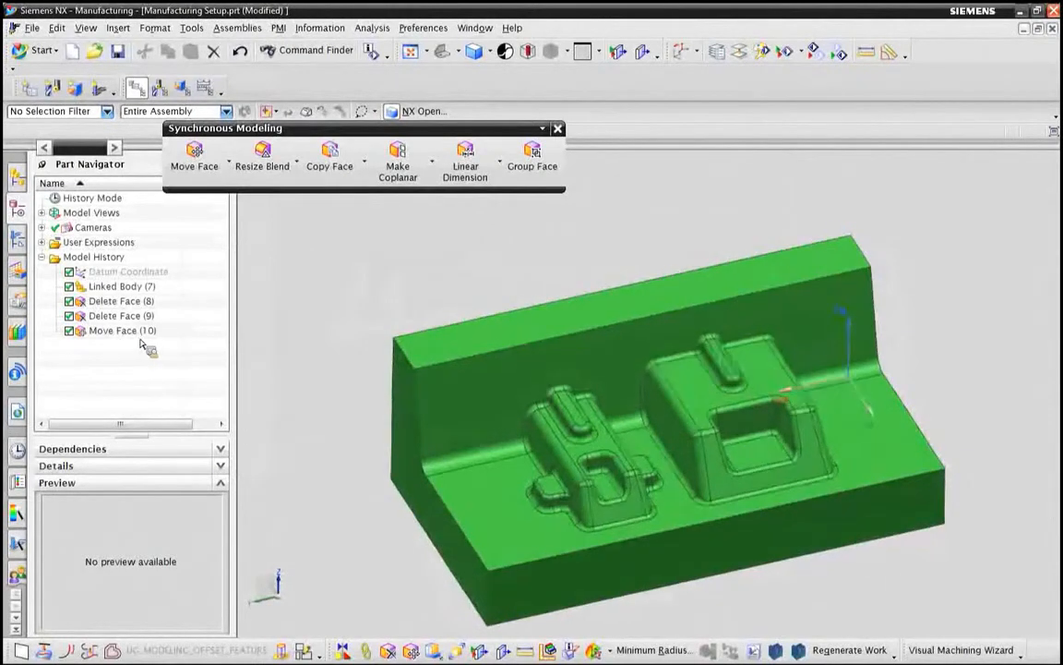
Step: Suppress Move Face (10) and replace the Mold Part component with Mold Part-RevB.prt
left_click(69, 331)
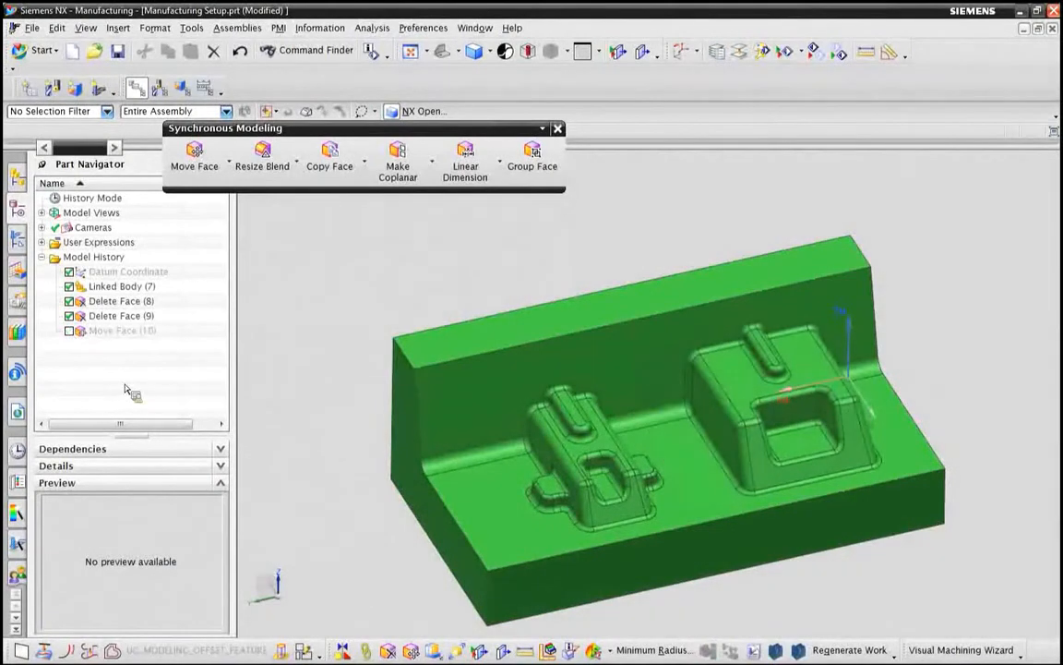
left_click(18, 175)
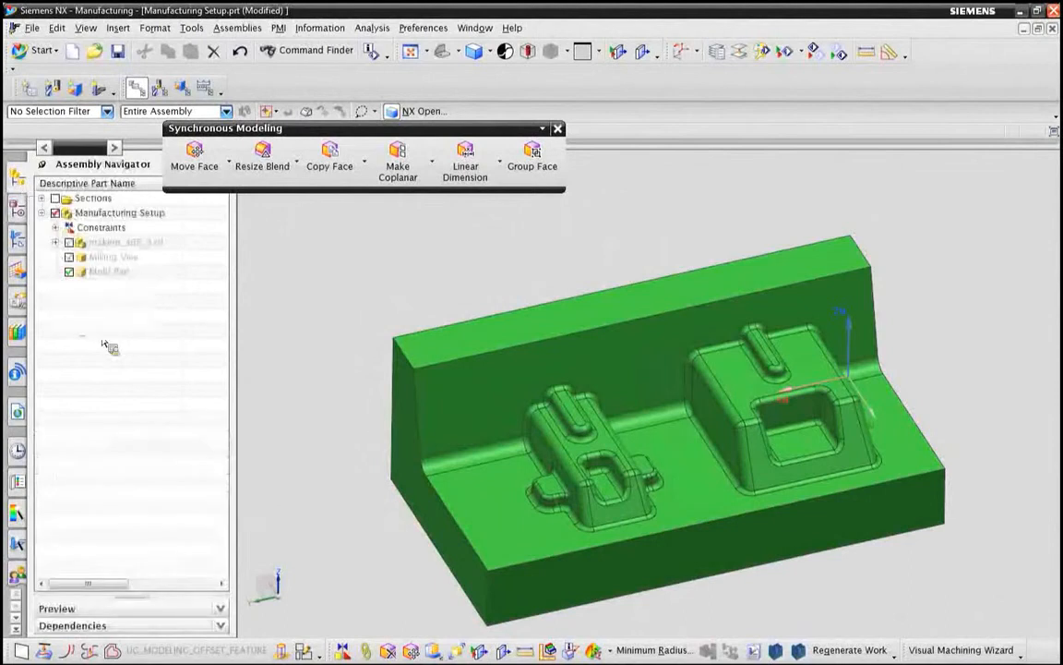
right_click(106, 277)
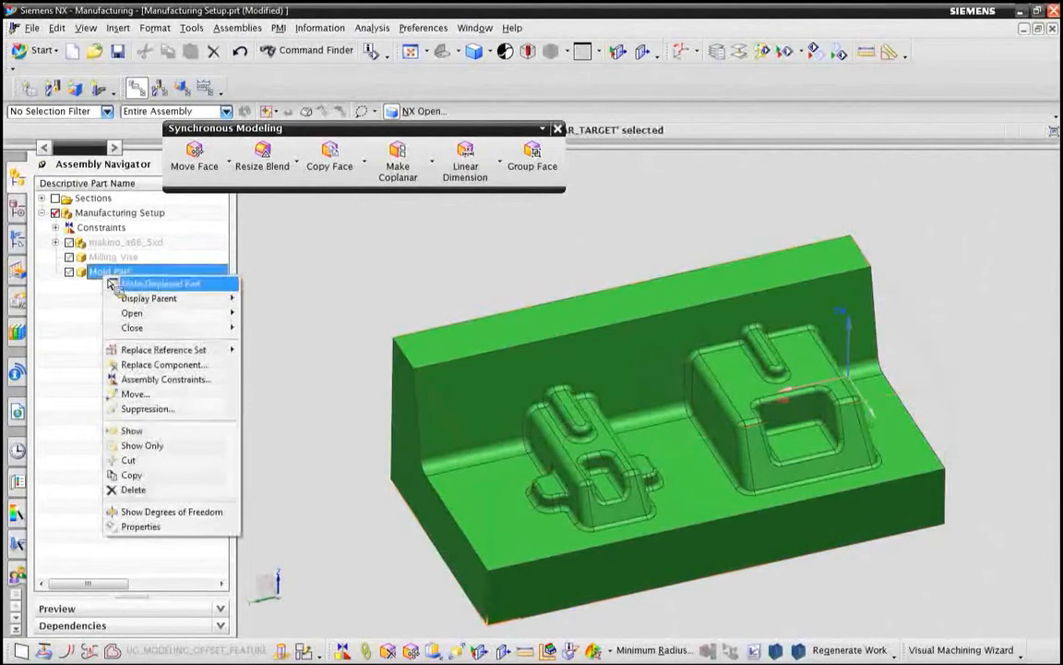
left_click(164, 365)
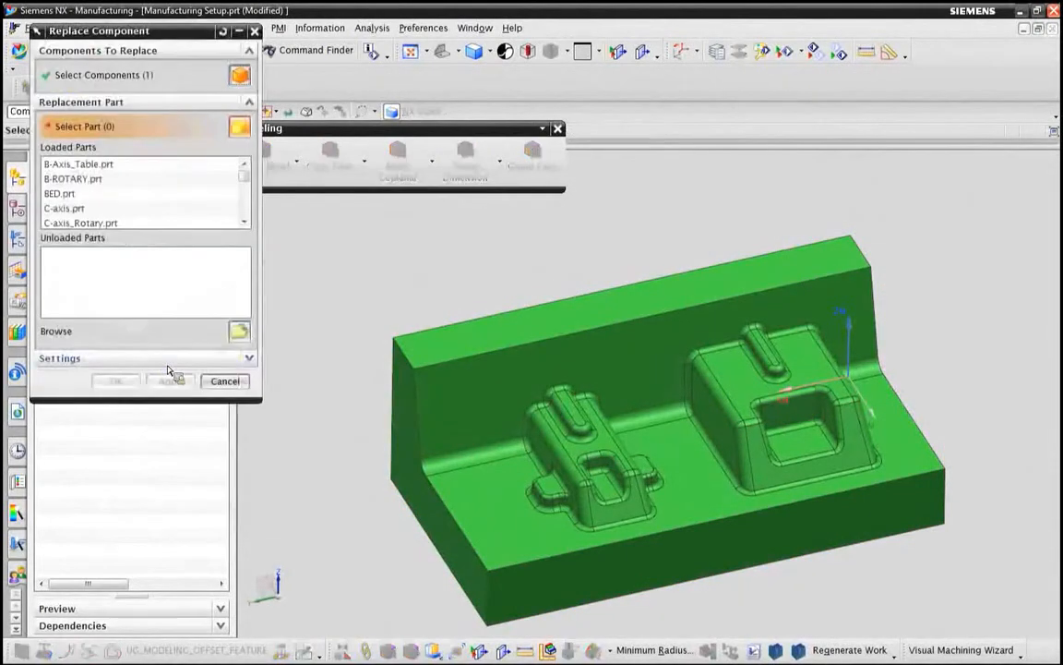
left_click(239, 331)
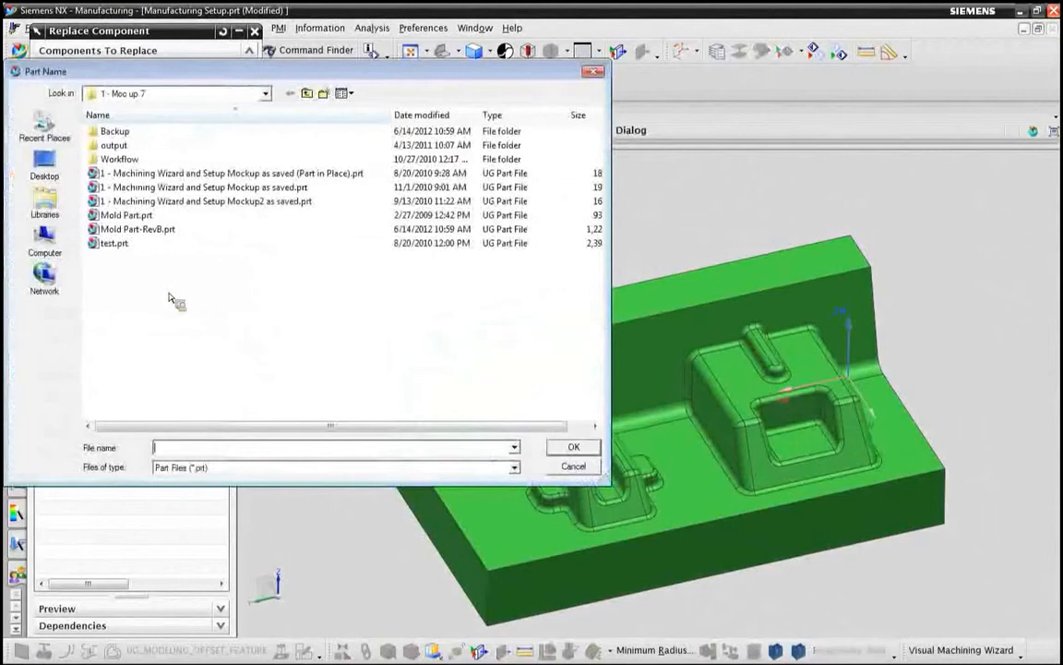
left_click(129, 230)
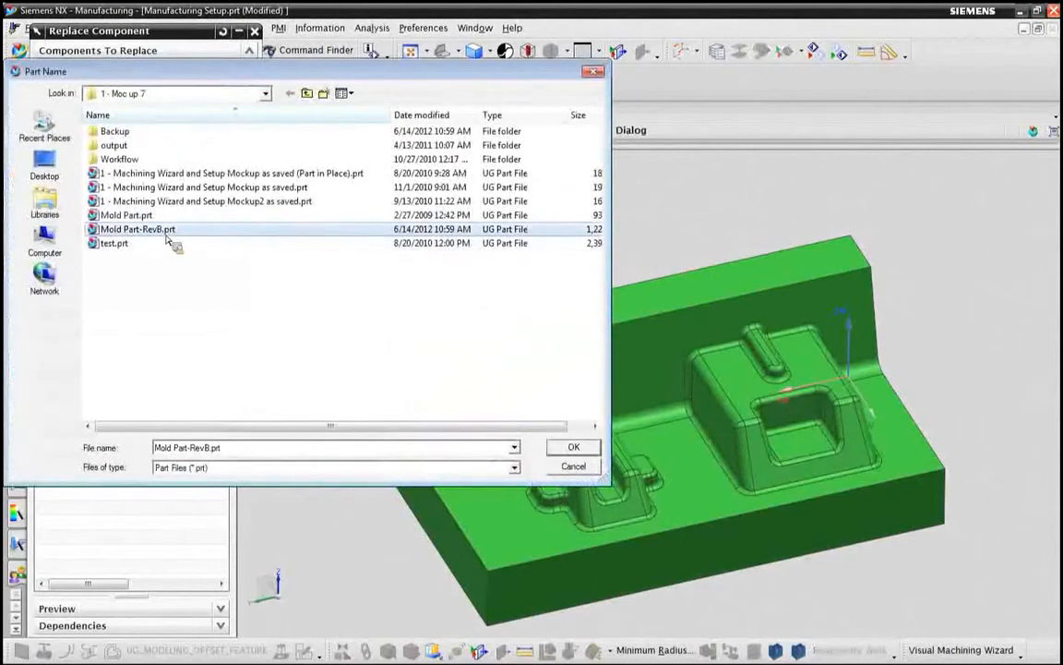
left_click(572, 449)
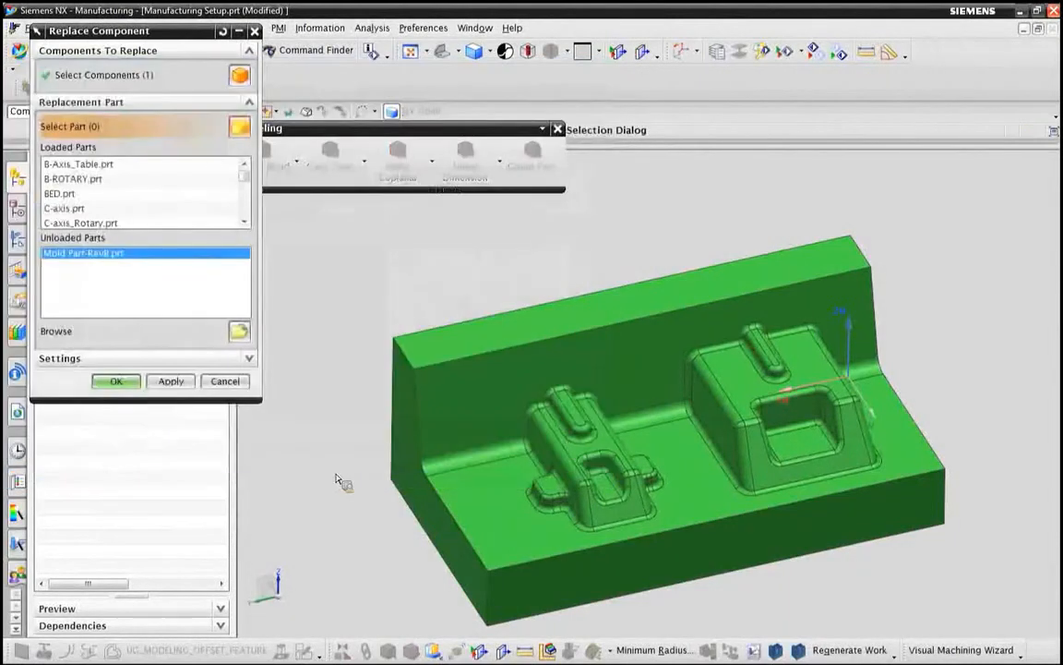
left_click(116, 381)
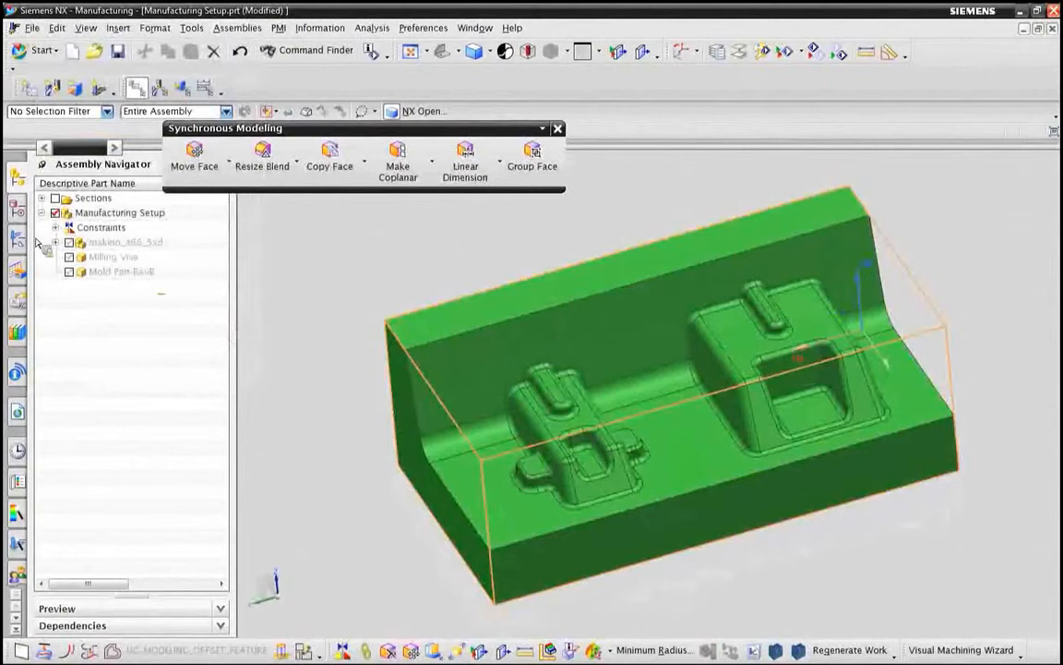
Step: Close the Synchronous Modeling toolbar and list the machining operations by geometry
left_click(18, 206)
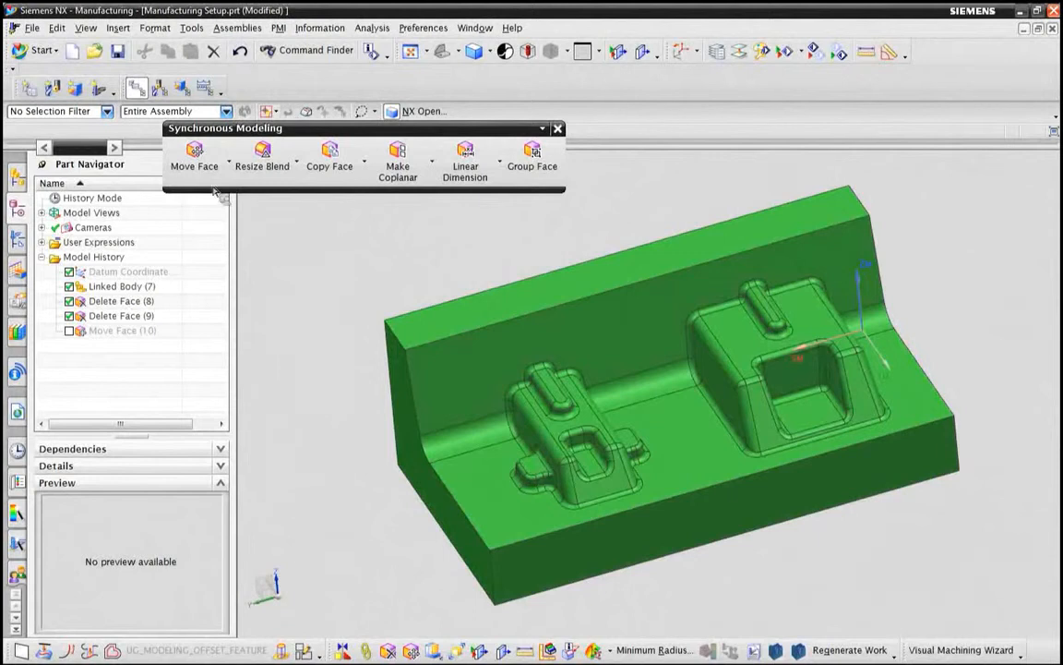
left_click(557, 128)
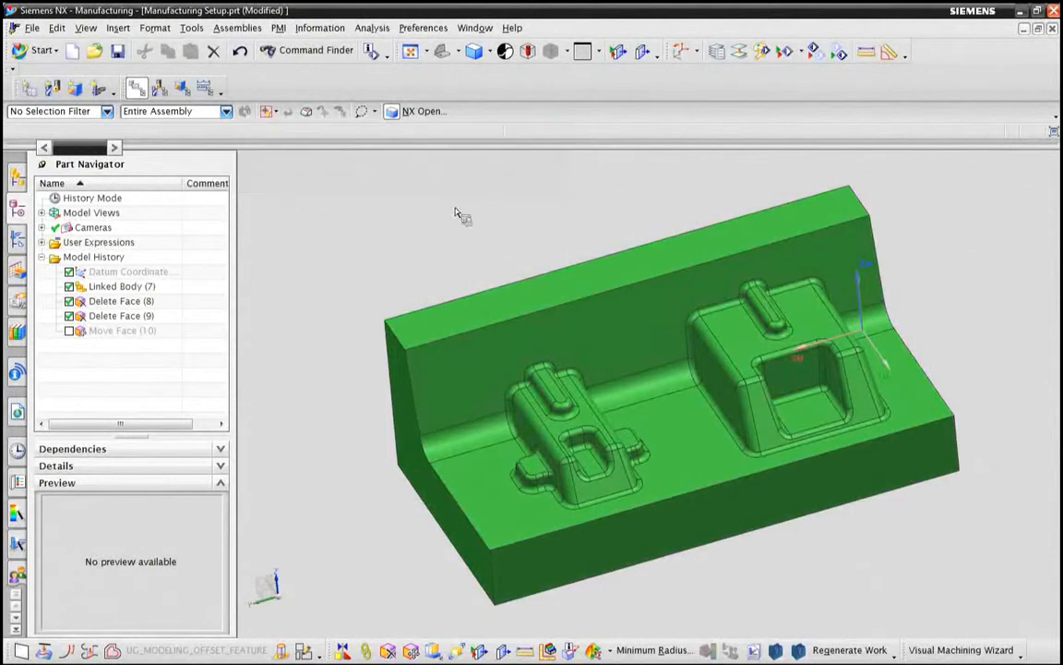
left_click(22, 227)
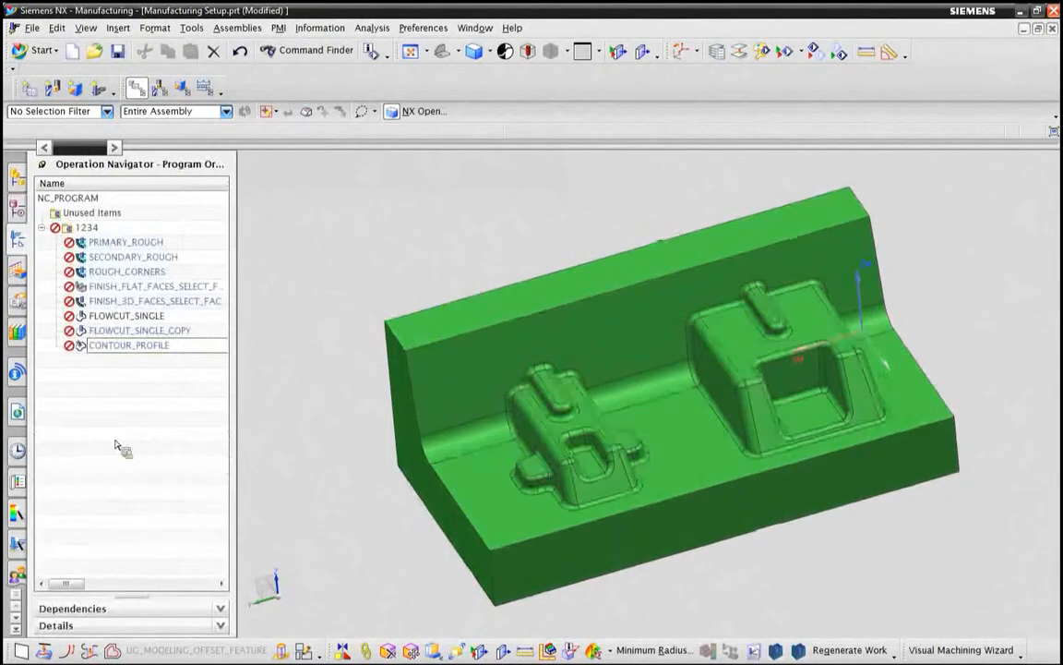
left_click(182, 88)
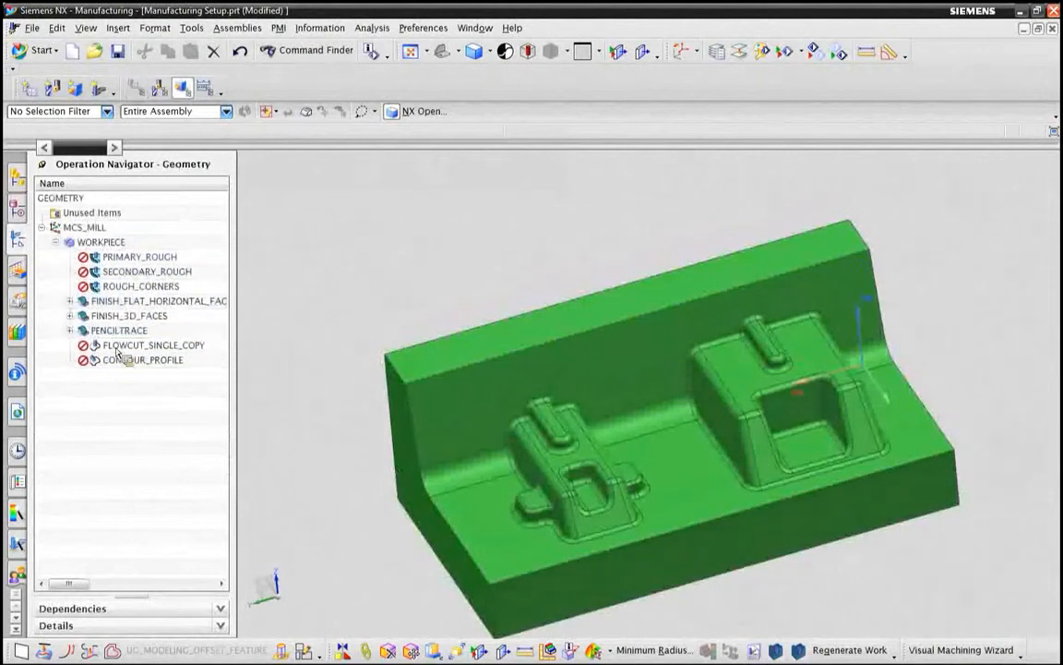
Step: Verify the PRIMARY_ROUGH tool path with a 3D Dynamic material removal simulation, suppressing the animation
left_click(136, 257)
right_click(135, 261)
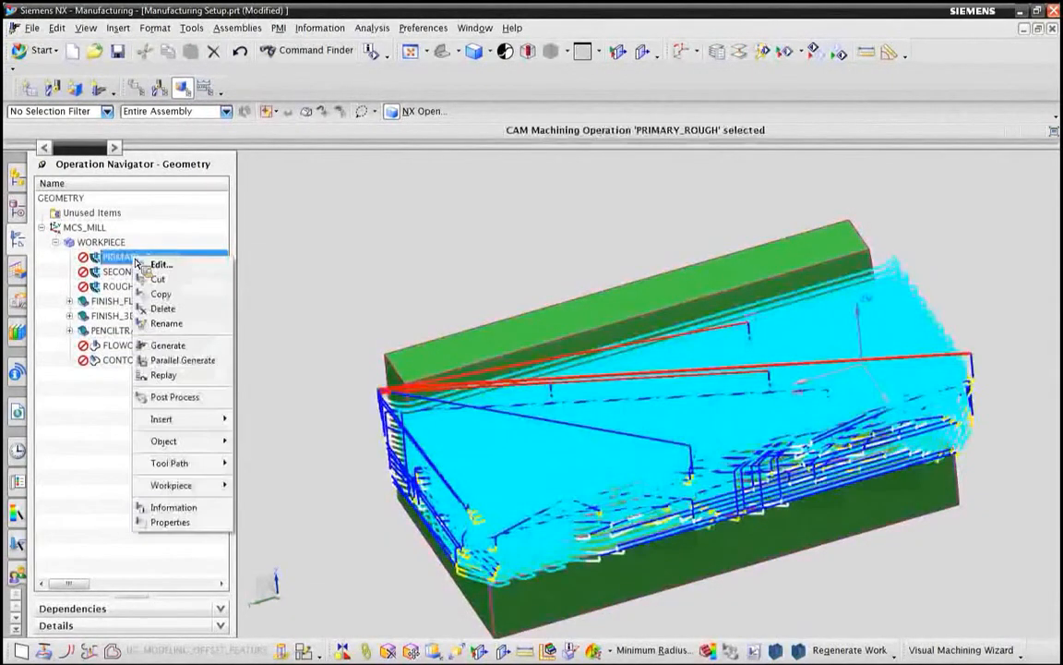
mouse_move(205, 465)
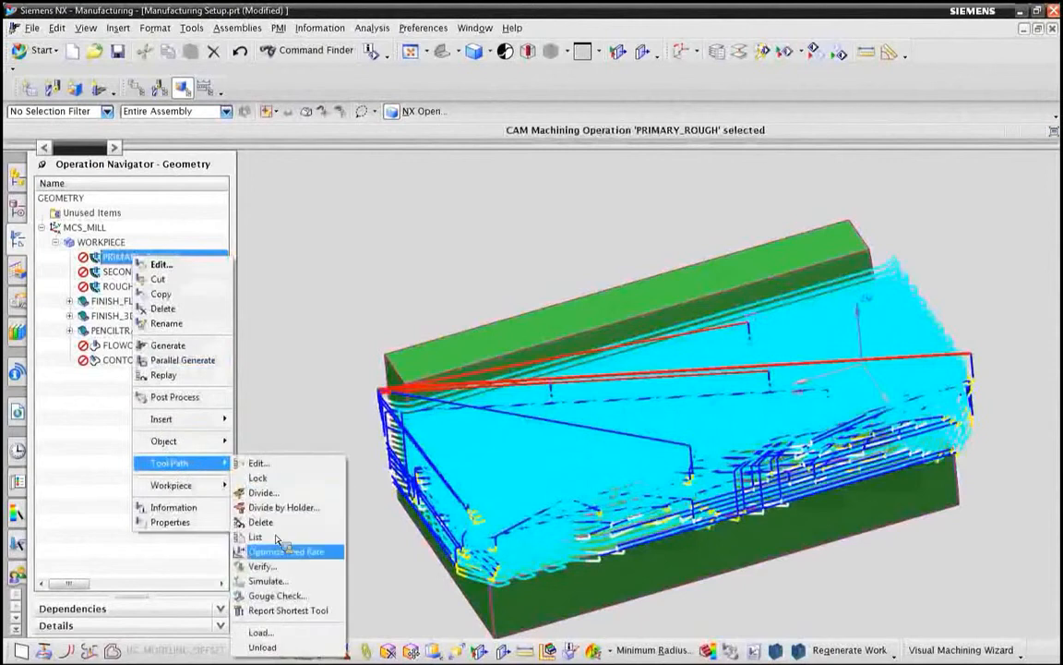
left_click(262, 566)
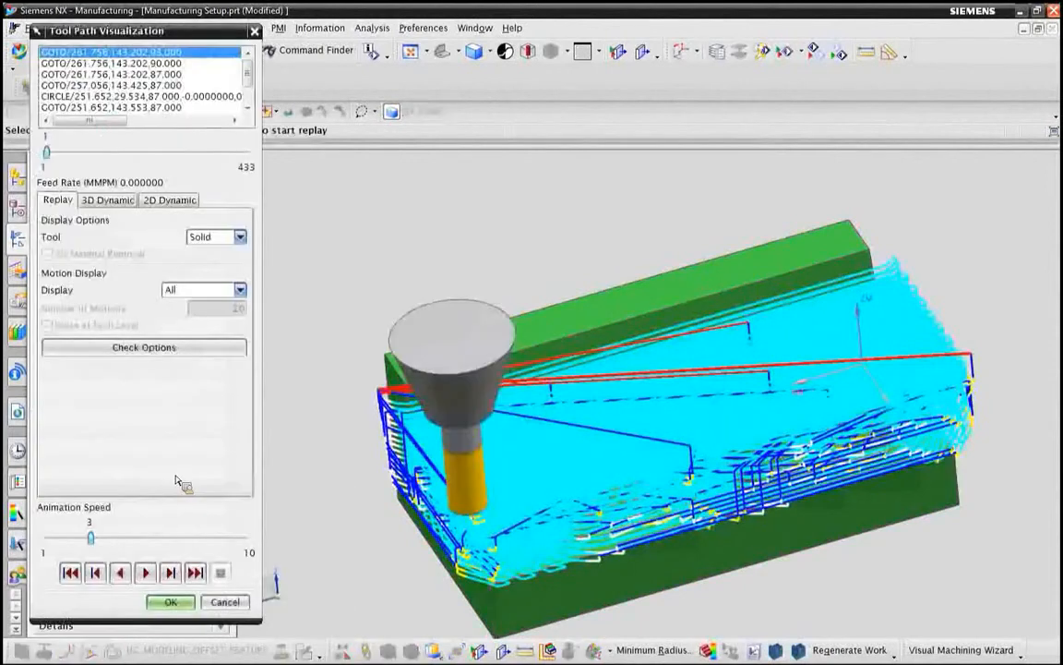
left_click(108, 200)
left_click(48, 484)
left_click(194, 573)
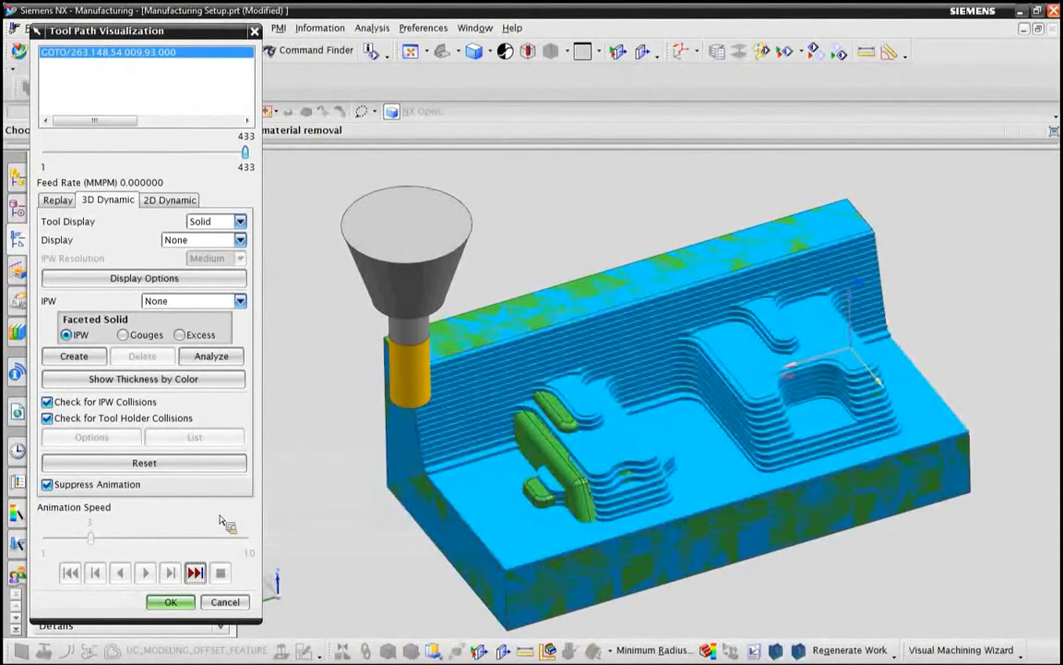
Step: Show the remaining thickness by color and check points on the smaller boss's top and its gouged side
left_click(154, 395)
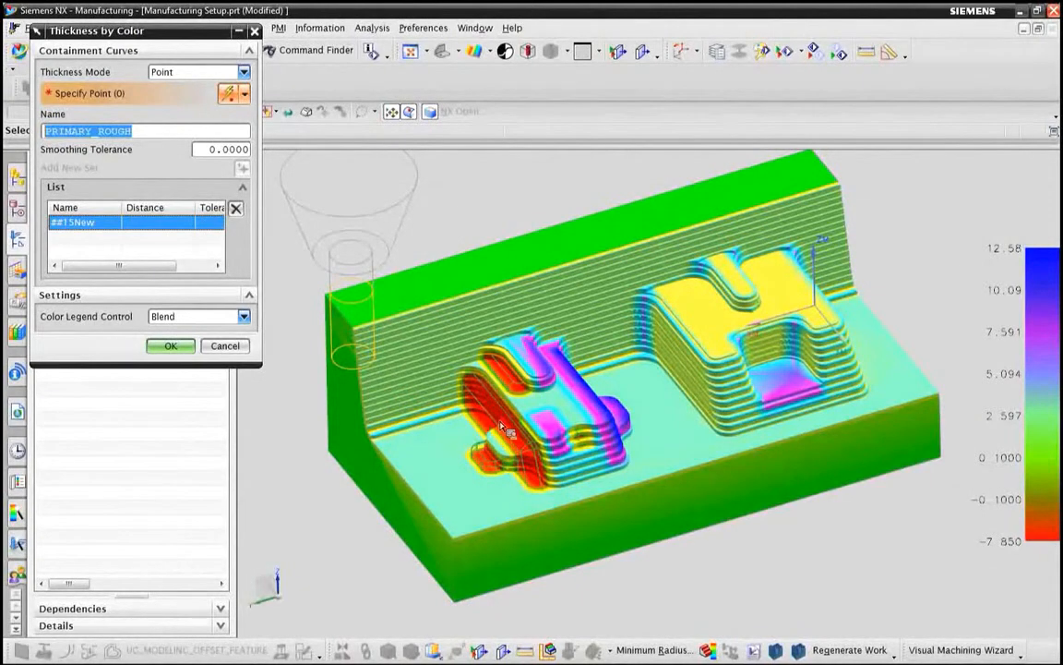
left_click(560, 405)
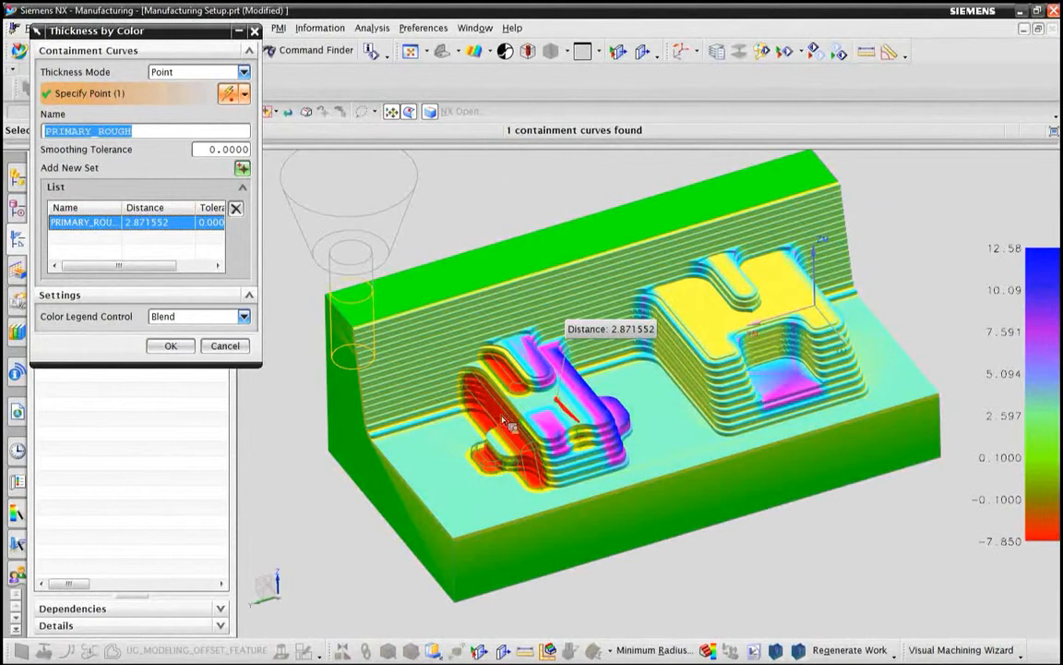
left_click(565, 351)
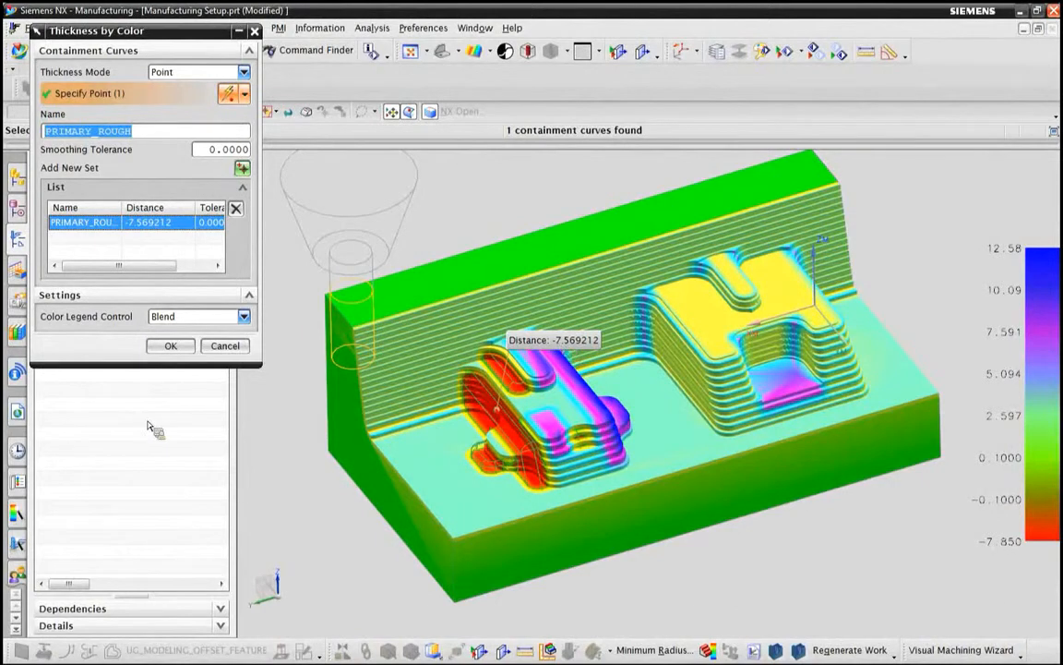
left_click(170, 346)
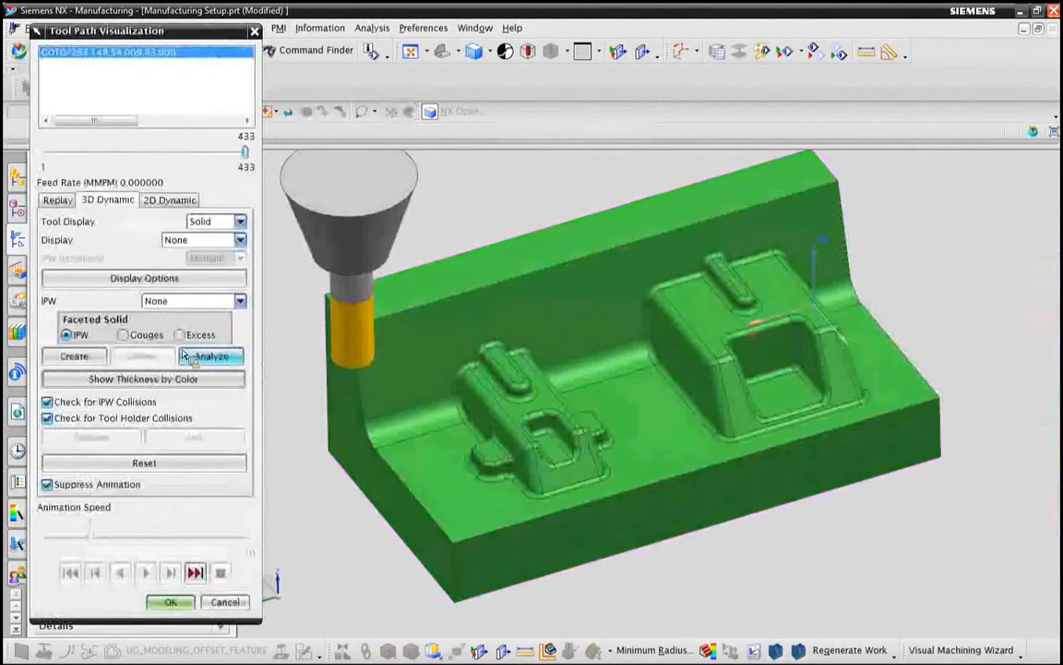
Step: Create a faceted solid of the PRIMARY_ROUGH gouges and close the tool path verification
left_click(141, 335)
left_click(81, 358)
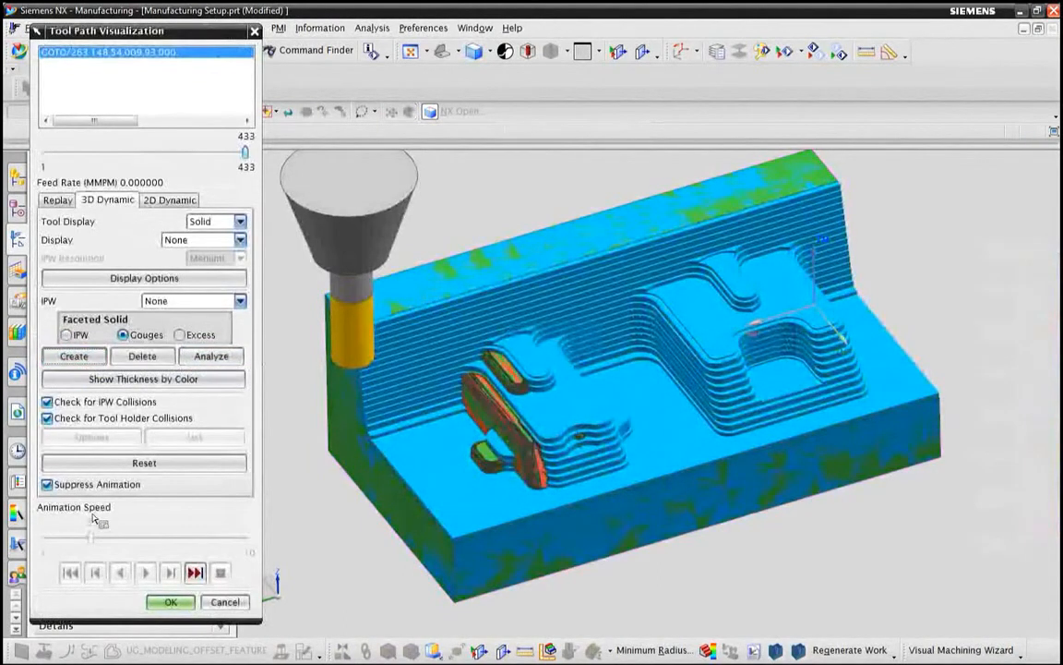
left_click(166, 602)
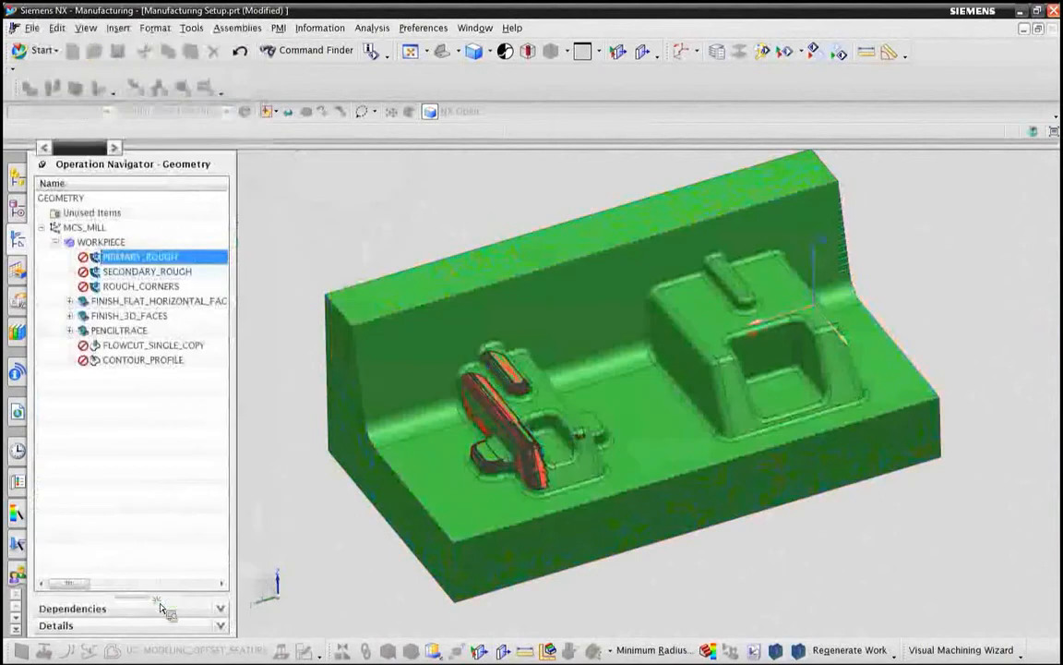
Step: Hide the green mold body and cut the red gouge body with a one-plane view section
right_click(373, 306)
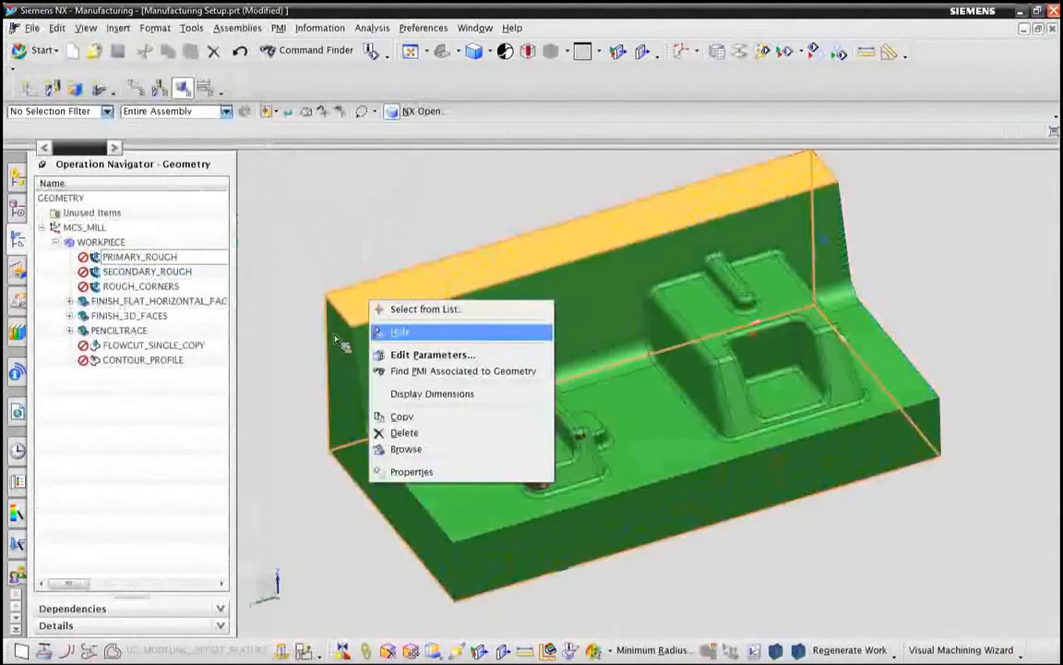
key("Return")
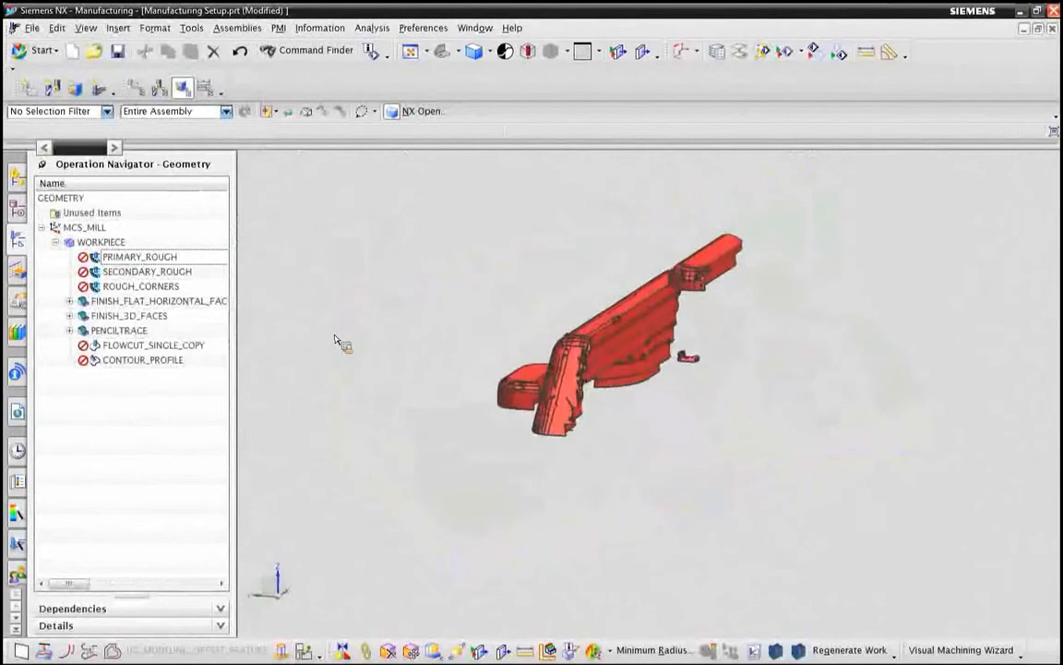
left_click(643, 51)
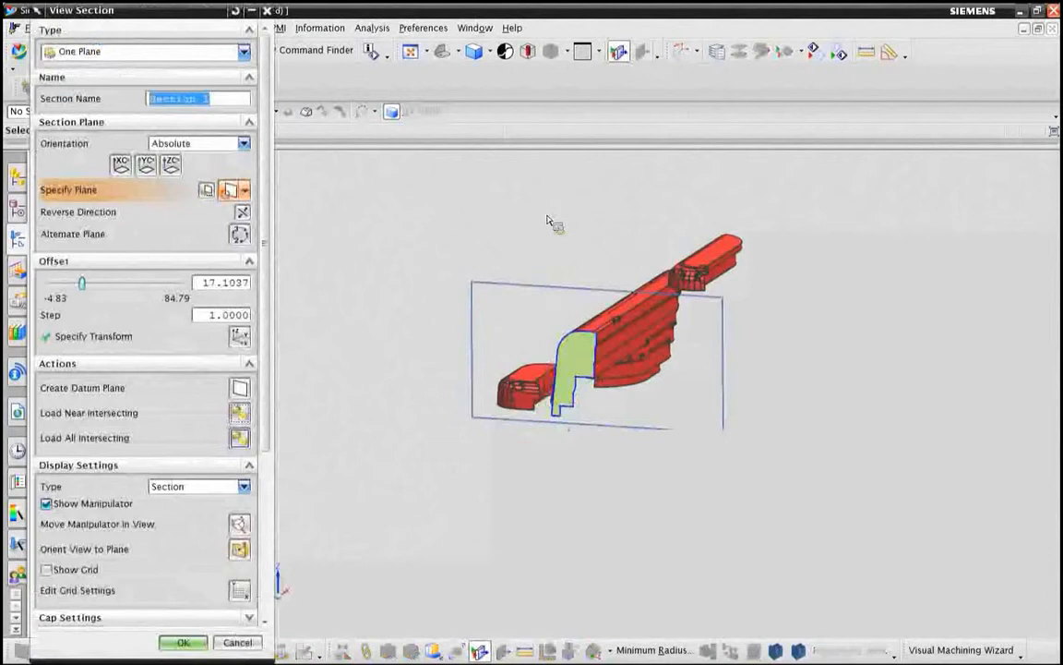
scroll(557, 403, "up", 3)
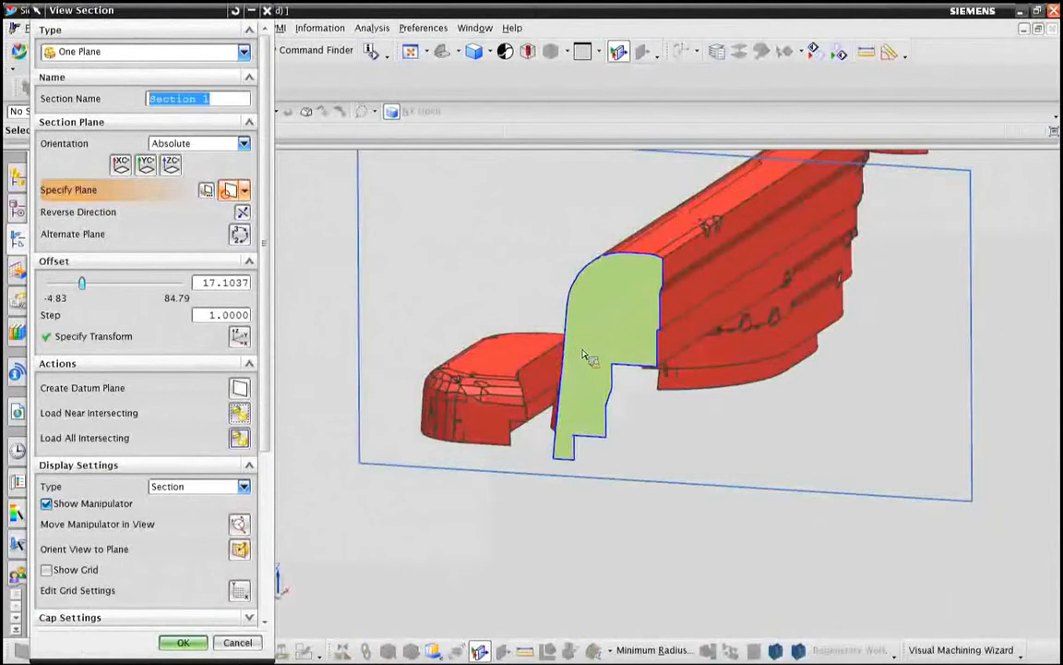
Step: Measure the minimum distance across the gouge section from its stepped edge to the rounded upper edge, and accept the view section
left_click(864, 54)
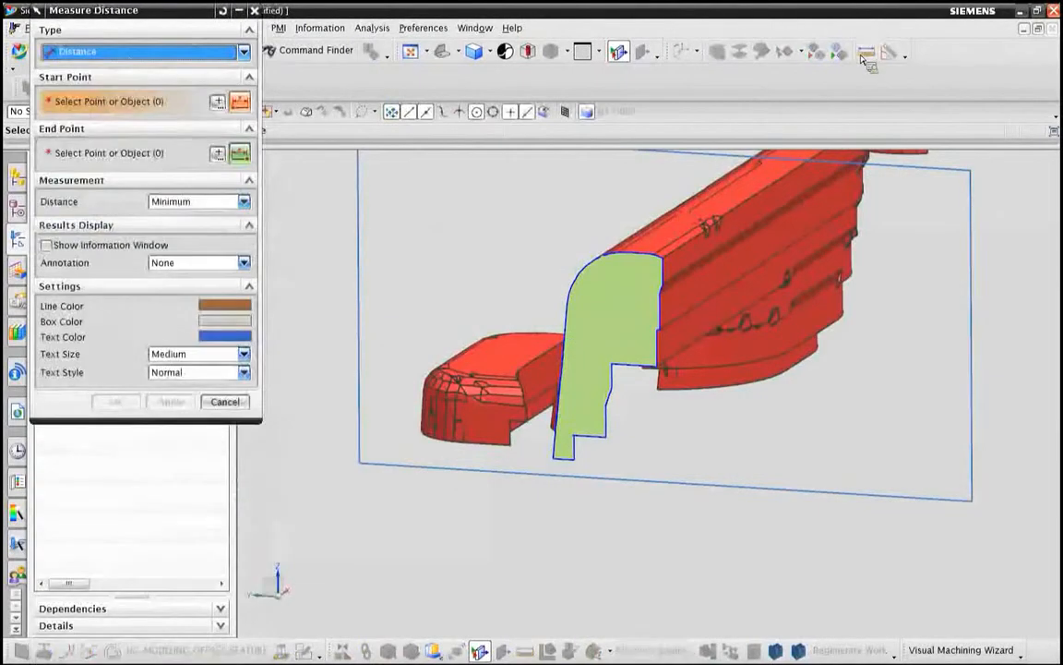
left_click(645, 372)
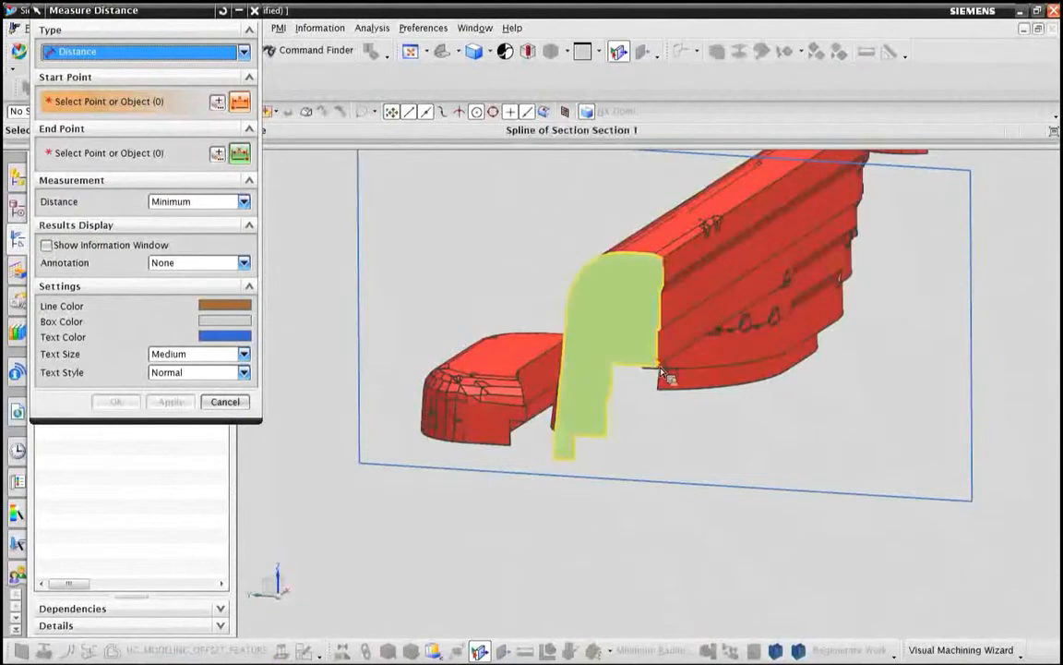
left_click(591, 267)
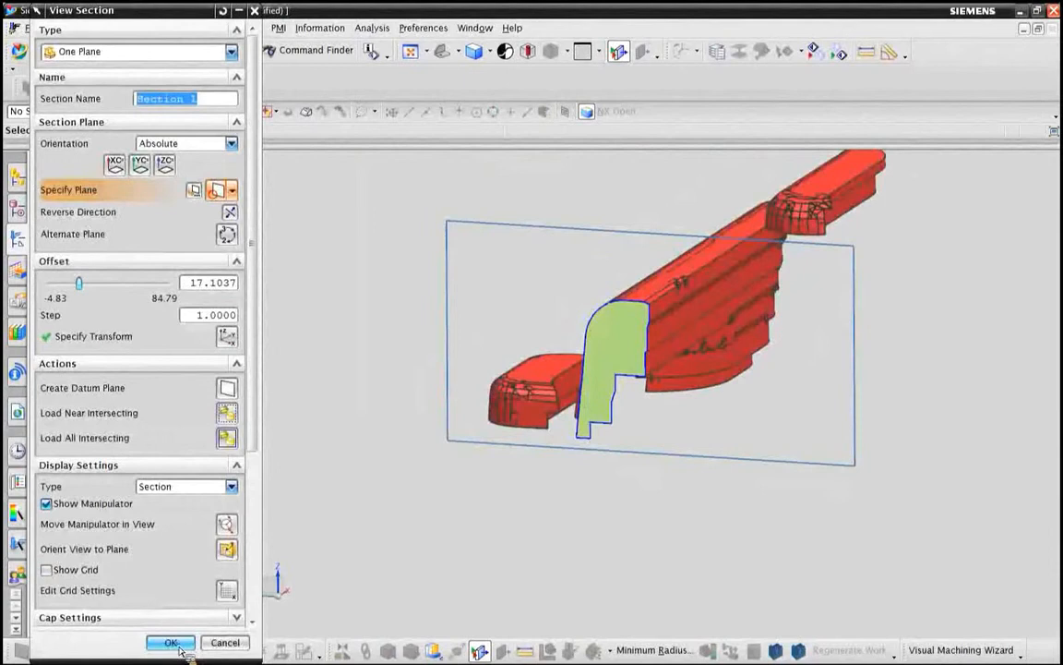
left_click(170, 643)
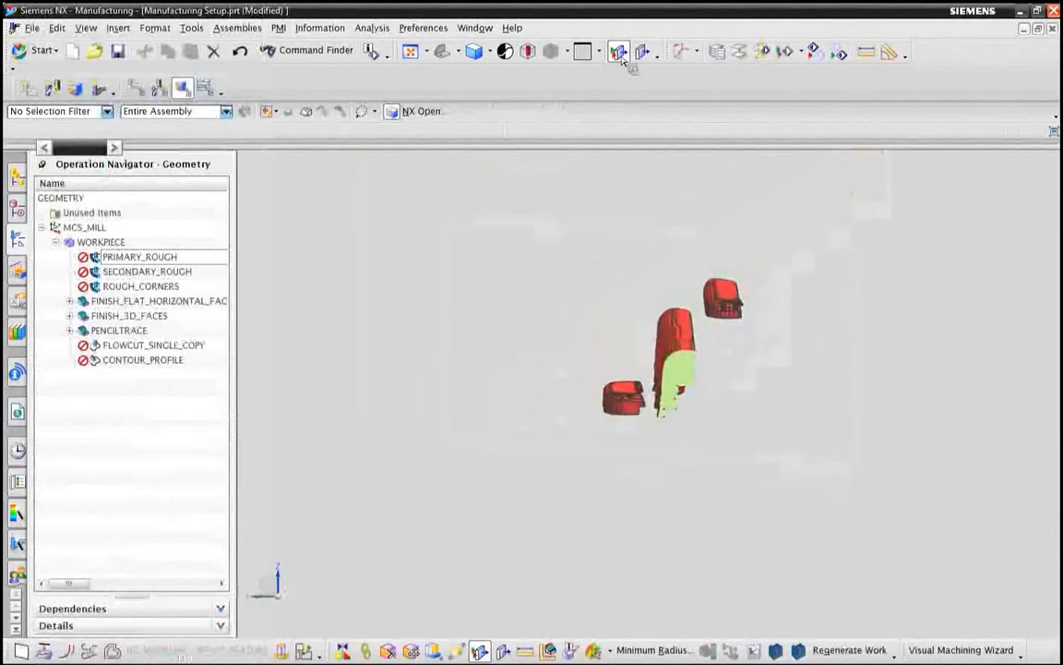
Step: Delete the gouge facet body and show the linked mold body again
right_click(681, 358)
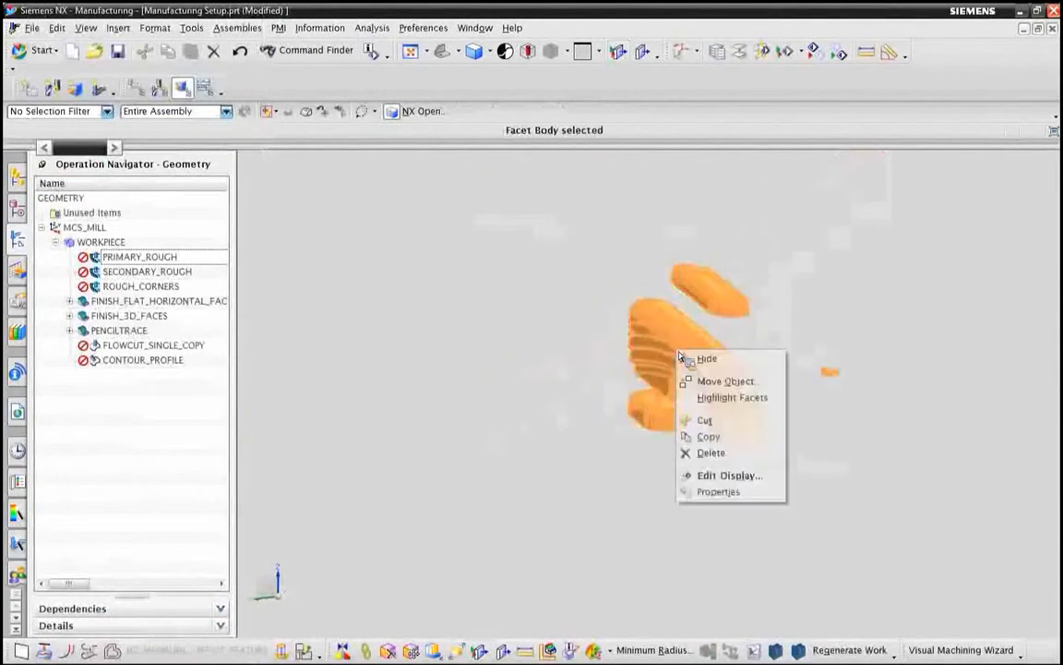
left_click(727, 456)
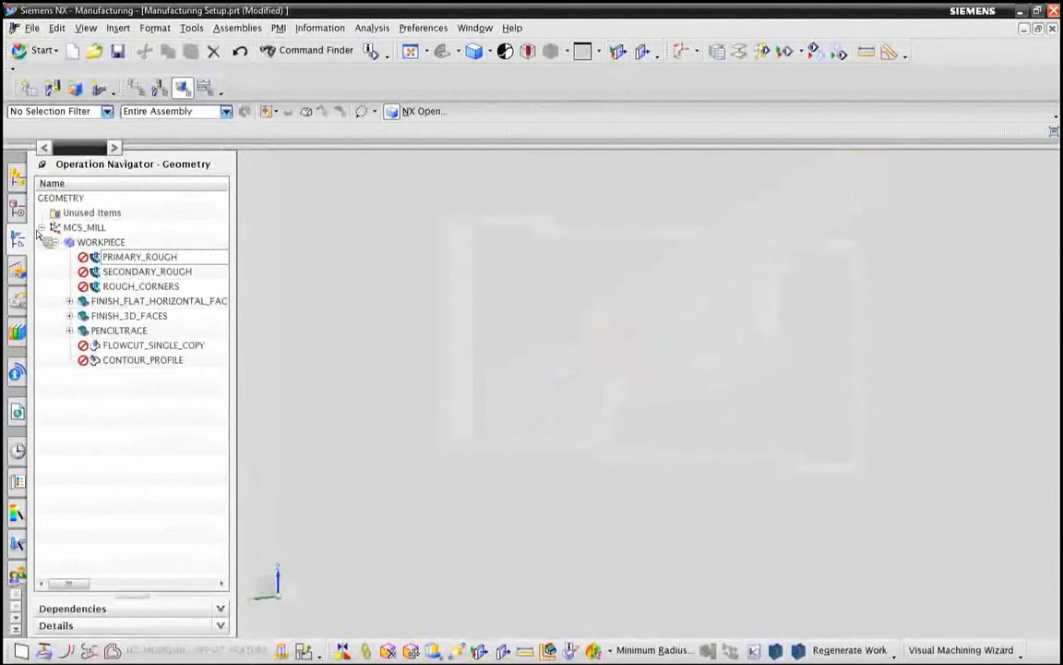
left_click(19, 211)
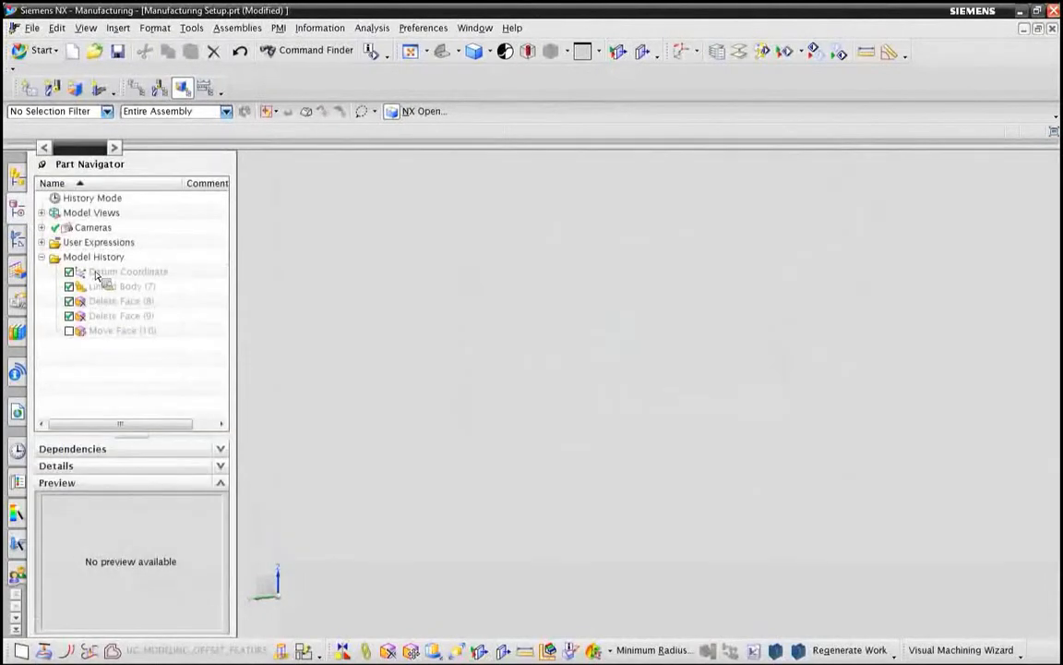
left_click_drag(111, 288, 144, 308)
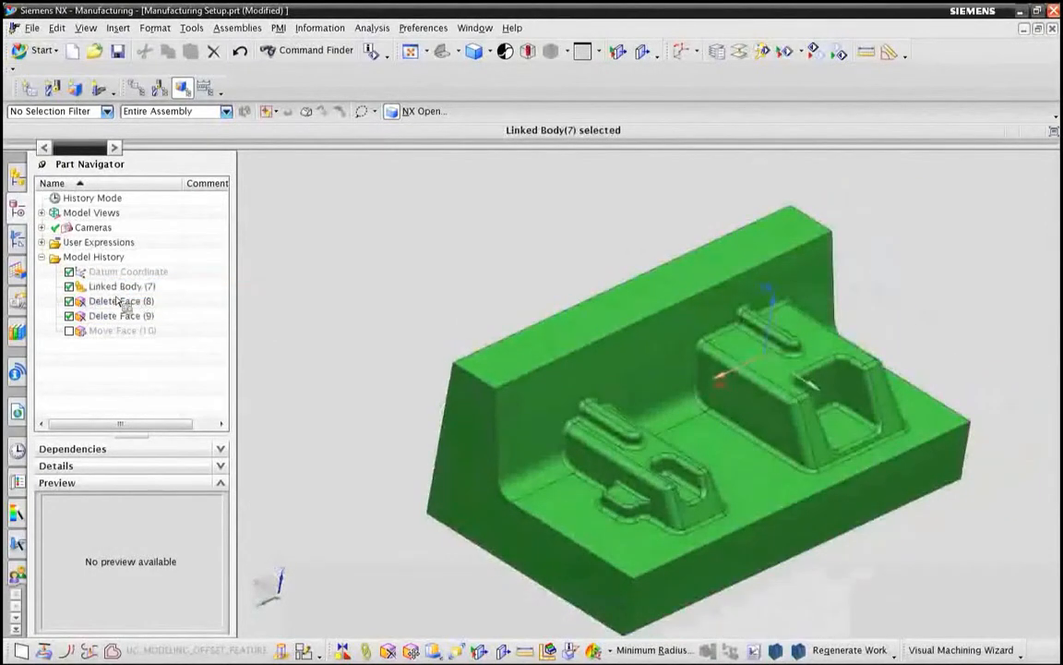
Step: Generate the tool paths of all operations under WORKPIECE and accept the resulting paths
left_click(18, 239)
left_click_drag(104, 367, 100, 245)
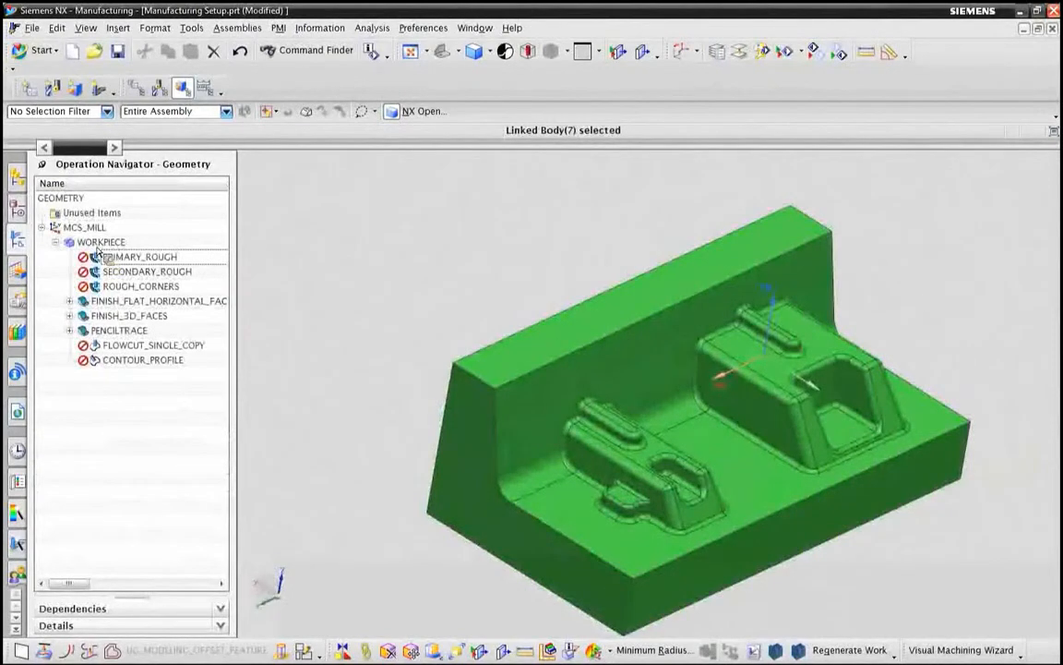
right_click(100, 245)
left_click(151, 334)
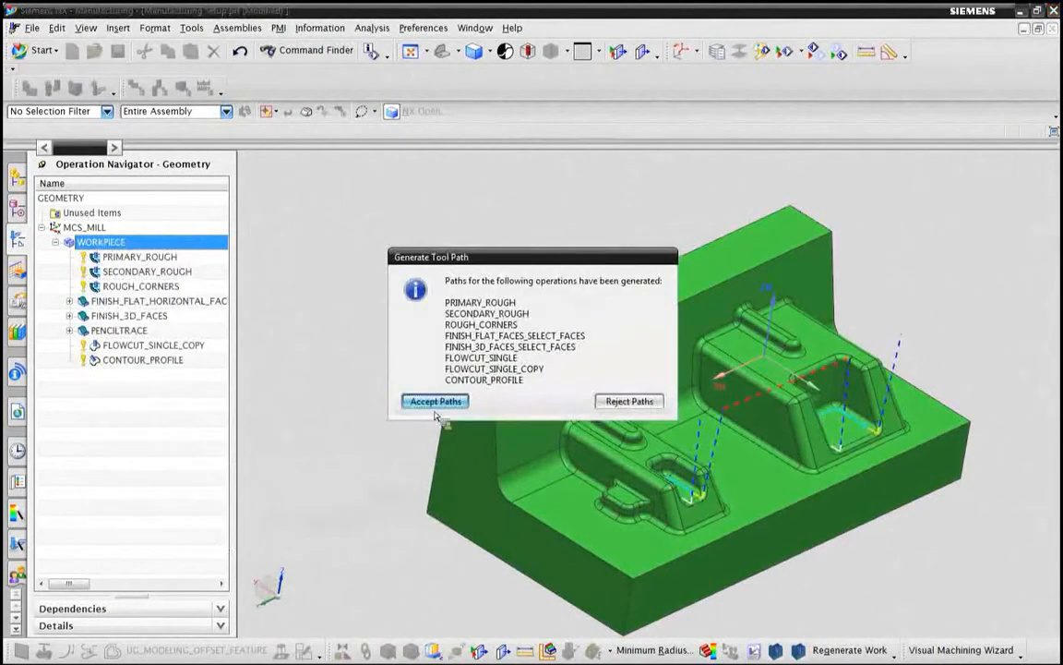
left_click(435, 402)
Step: Review the regenerated tool paths of CONTOUR_PROFILE, FLOWCUT_SINGLE_COPY and FINISH_3D_FACES_SELECT_FACES on the mold, then clear the selection
left_click(148, 360)
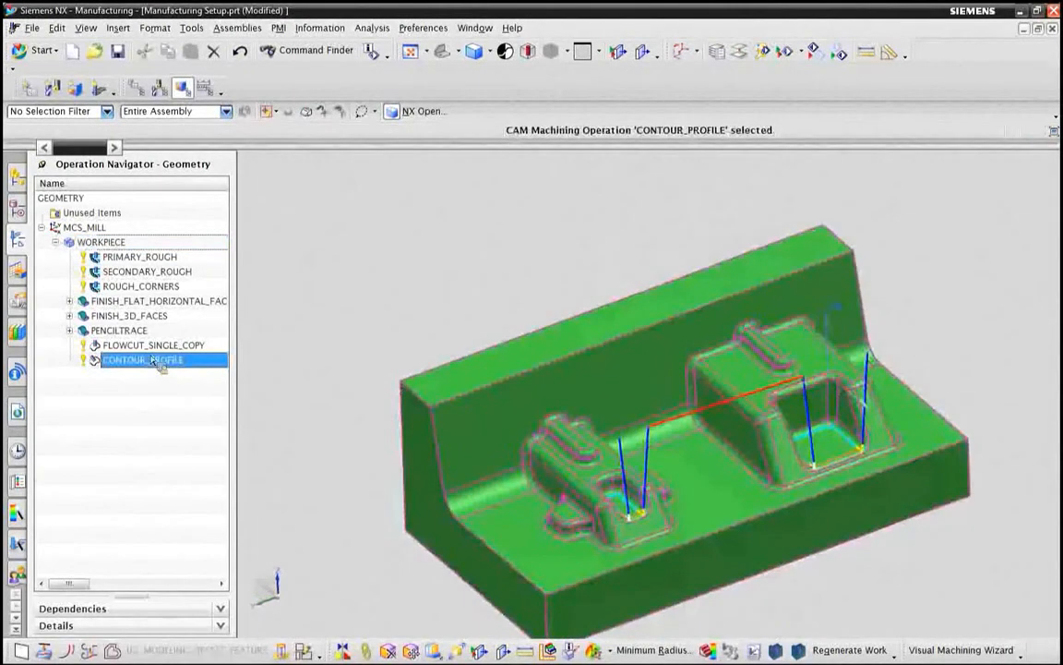
key("Up")
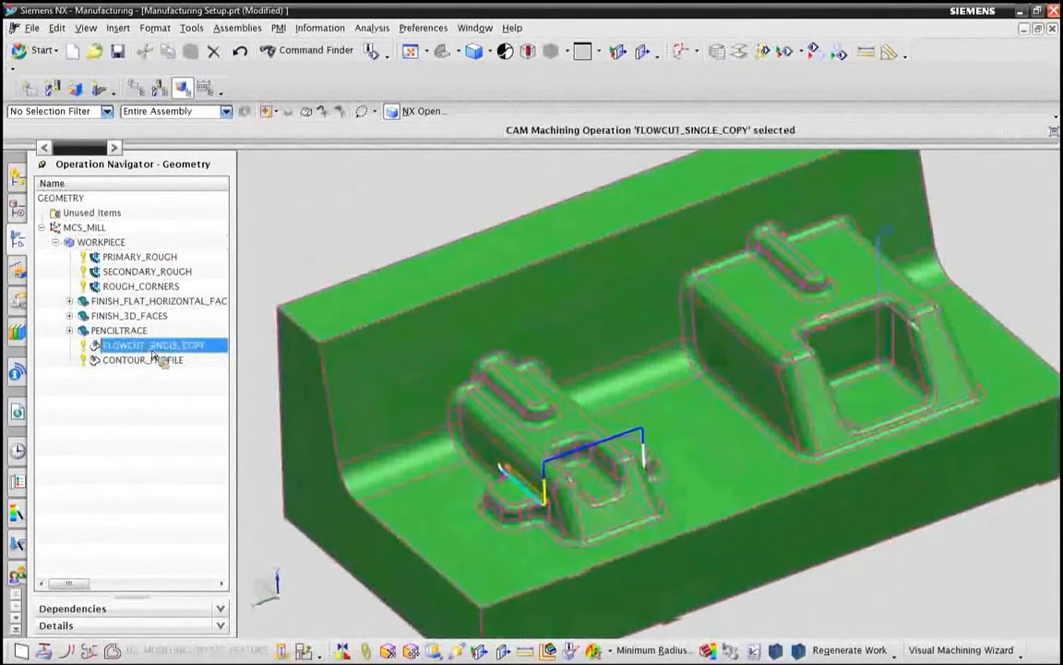
left_click(70, 315)
left_click(138, 330)
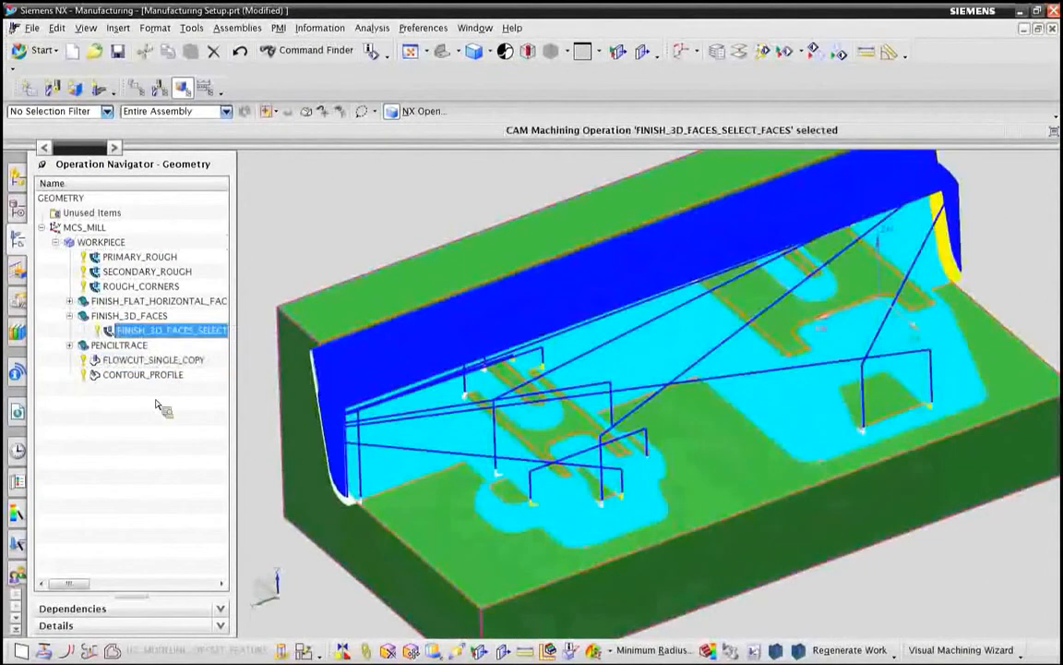
left_click(143, 484)
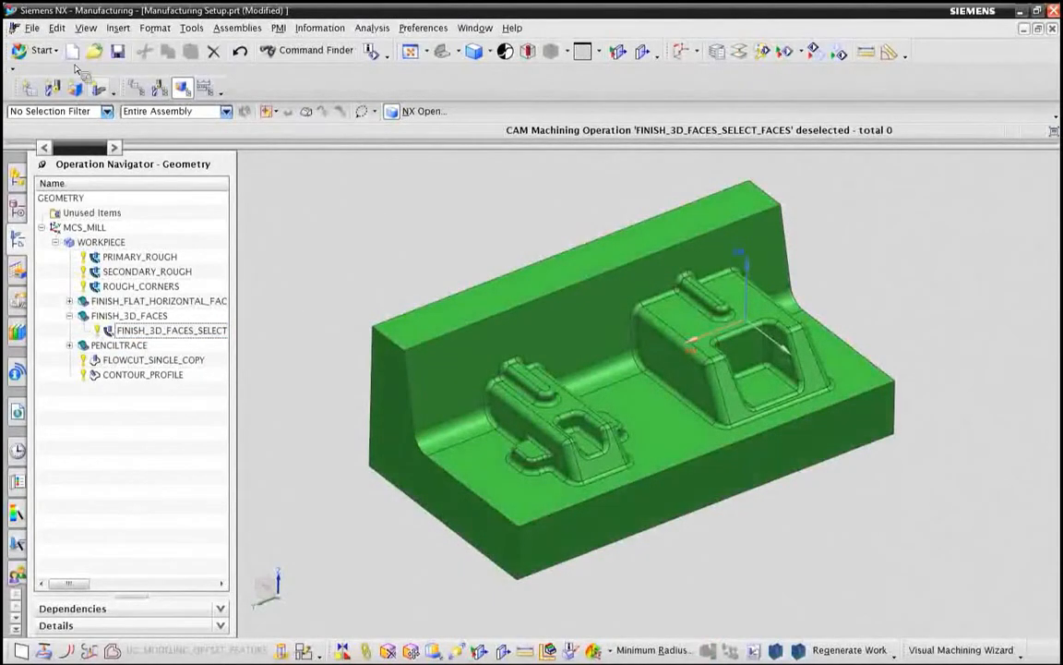
Step: Close all parts and open the grill_1001_PROJECT_TOP_213 mold assembly
left_click(34, 29)
mouse_move(57, 81)
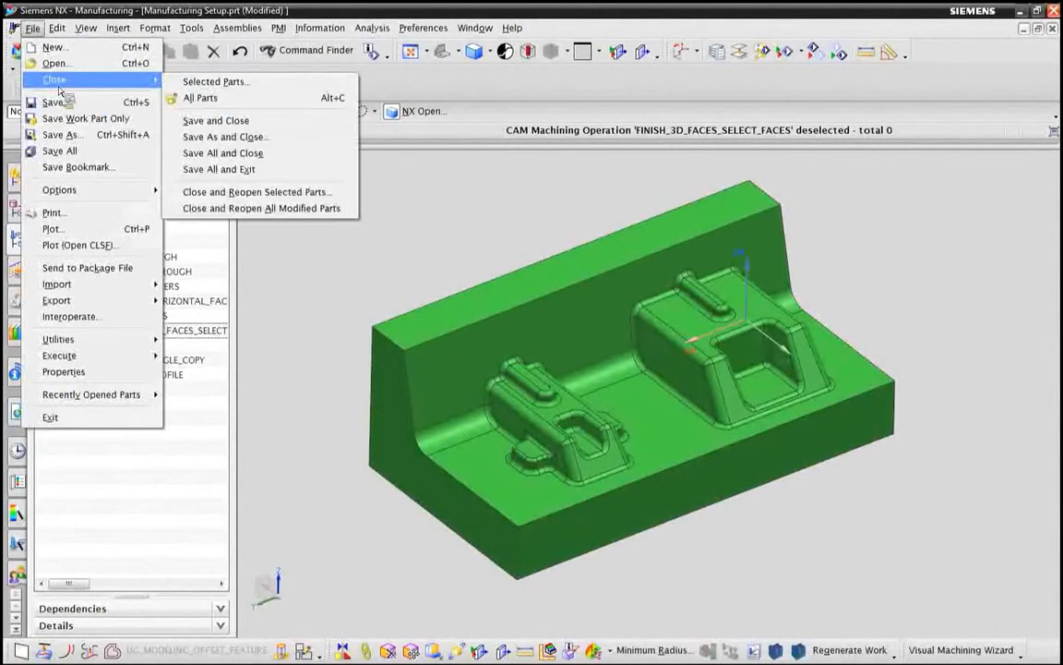
left_click(211, 104)
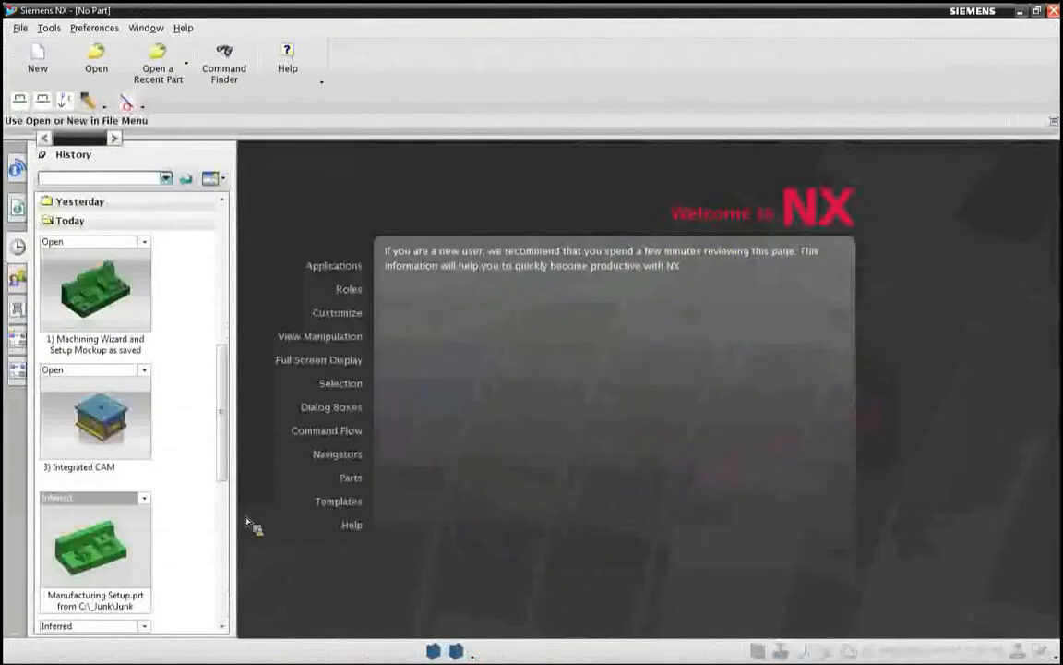
left_click(17, 362)
left_click_drag(99, 530, 767, 407)
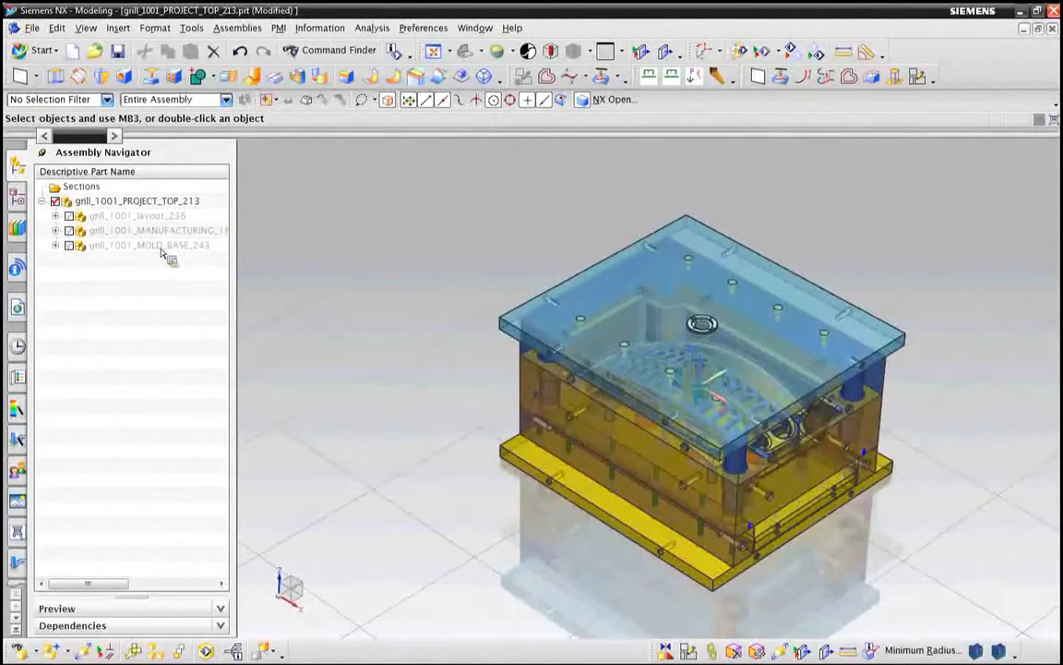
Step: Hide the grill_1001_Cavity_Side_201 subassembly of the mold base
left_click(56, 245)
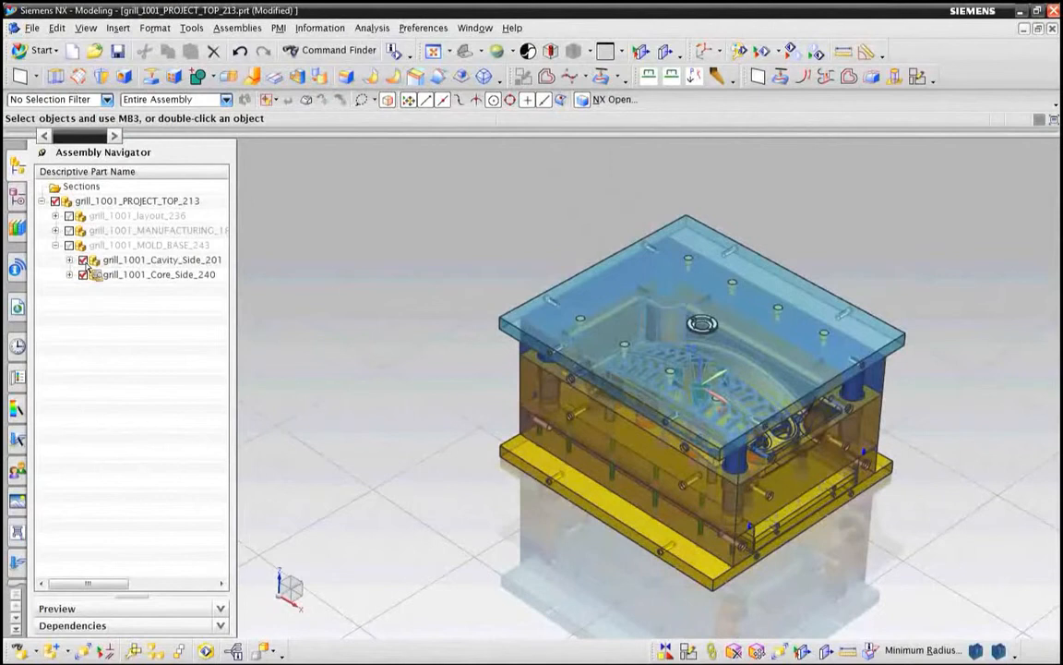
left_click(84, 260)
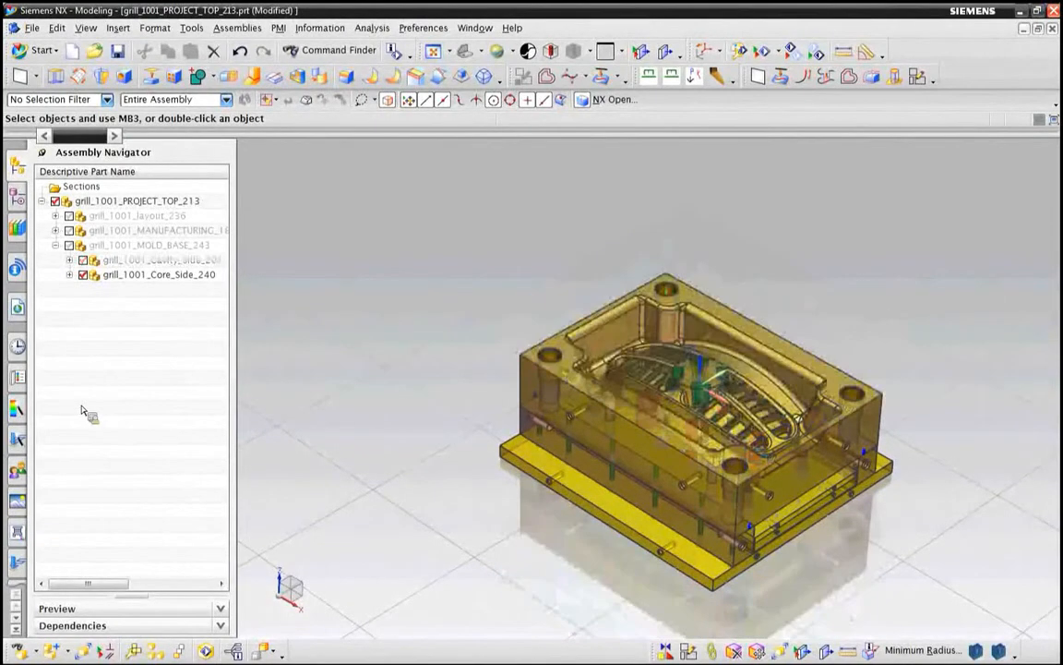
key("ctrl+f")
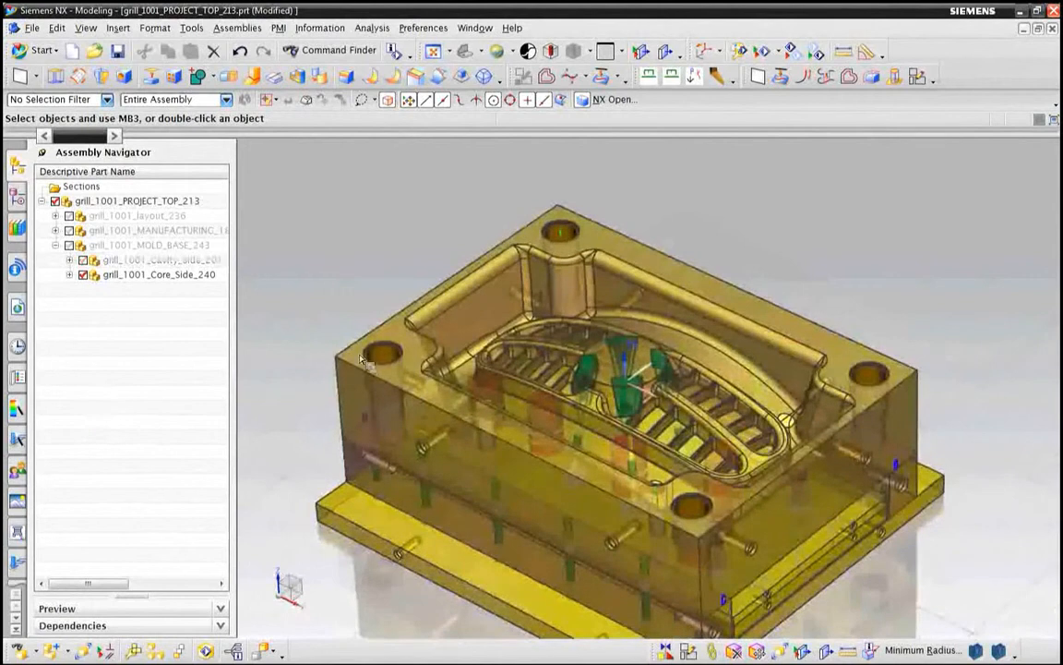
Step: Examine the core block and the lifter assemblies inside grill_1001_Core_Side_240
left_click(70, 274)
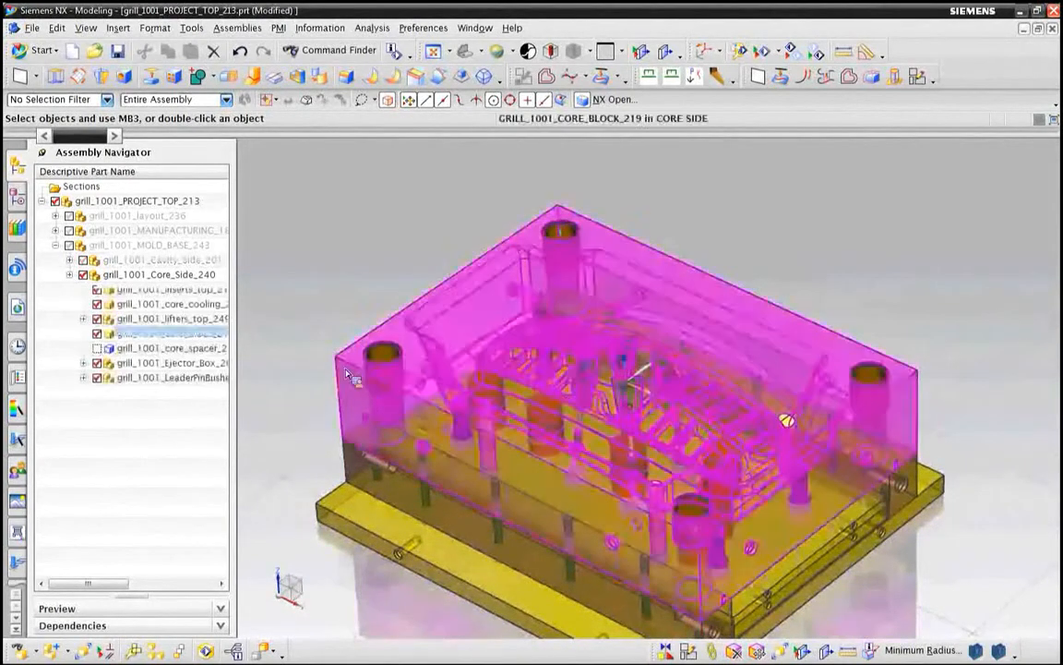
left_click(349, 377)
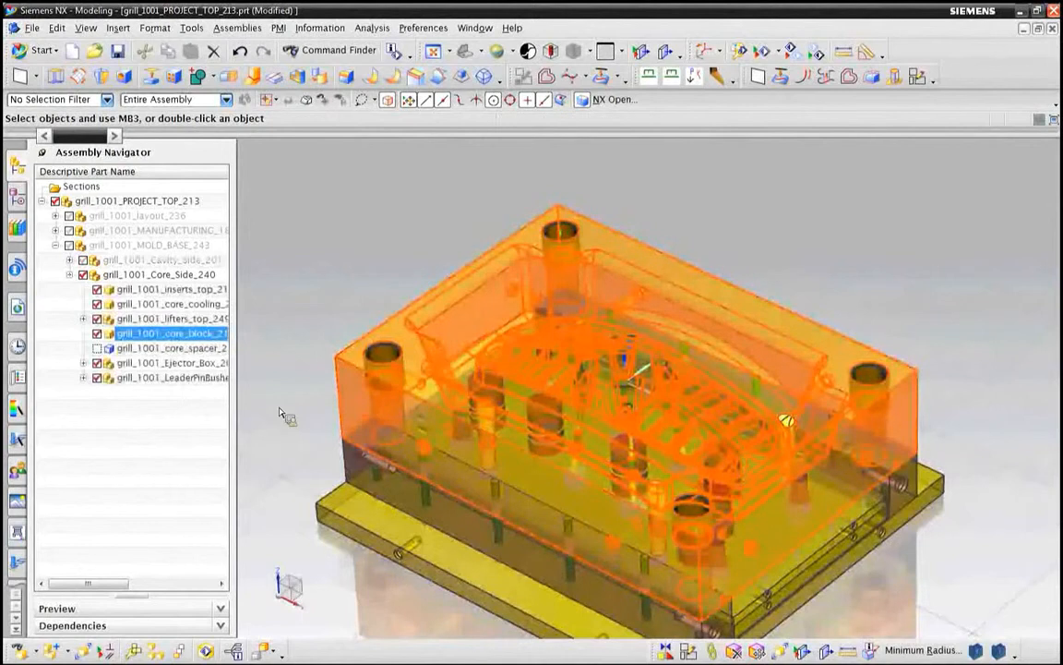
left_click(155, 492)
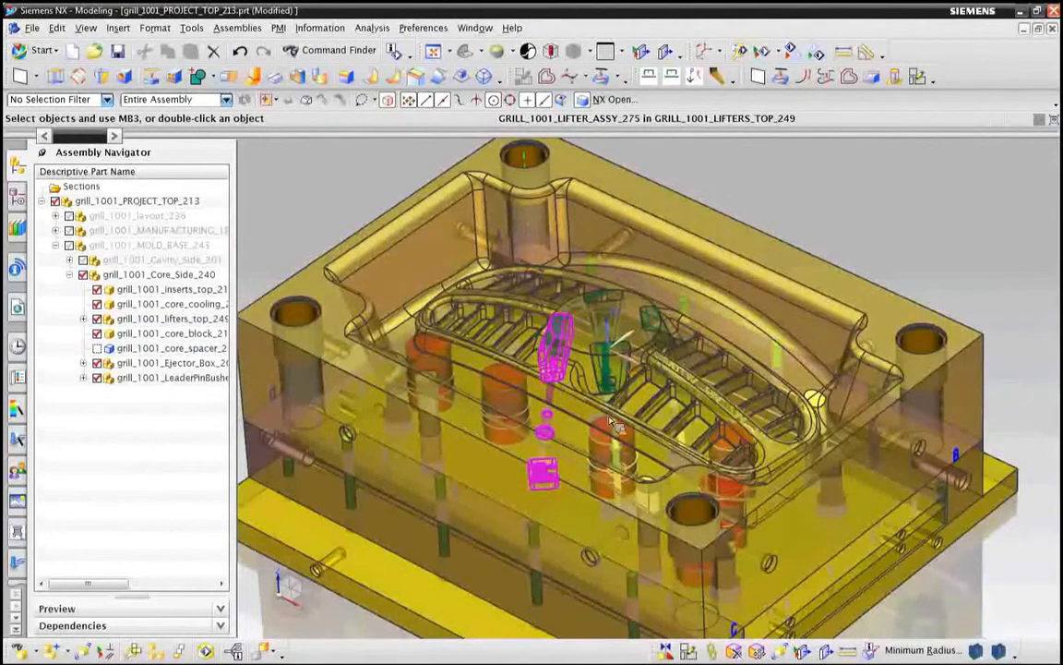
scroll(610, 422, "up", 5)
key("ctrl+shift+z")
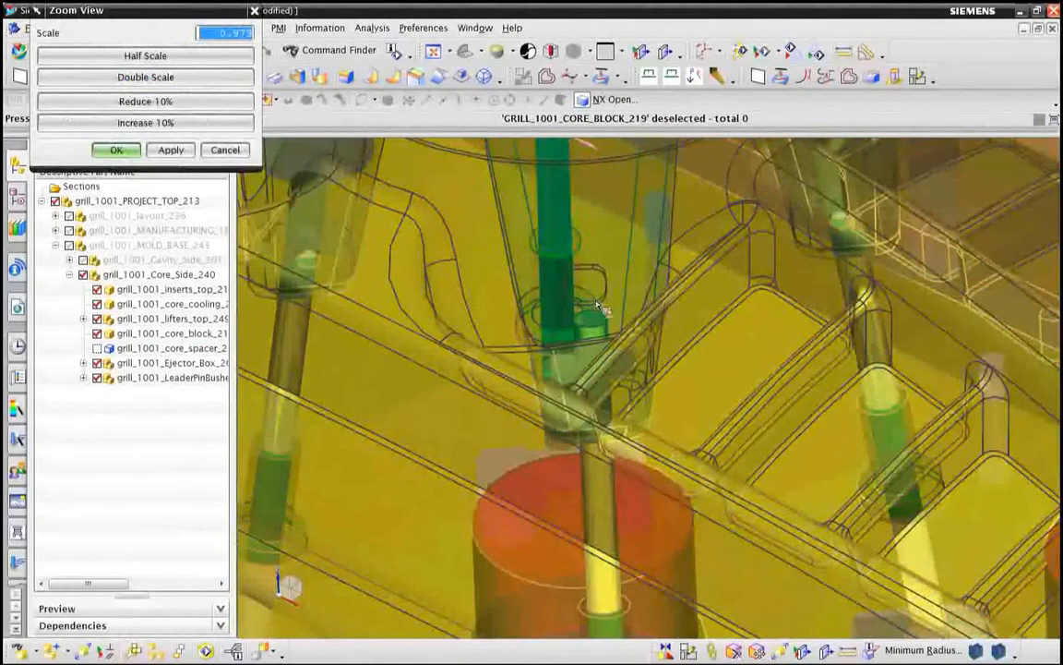
scroll(565, 323, "down", 5)
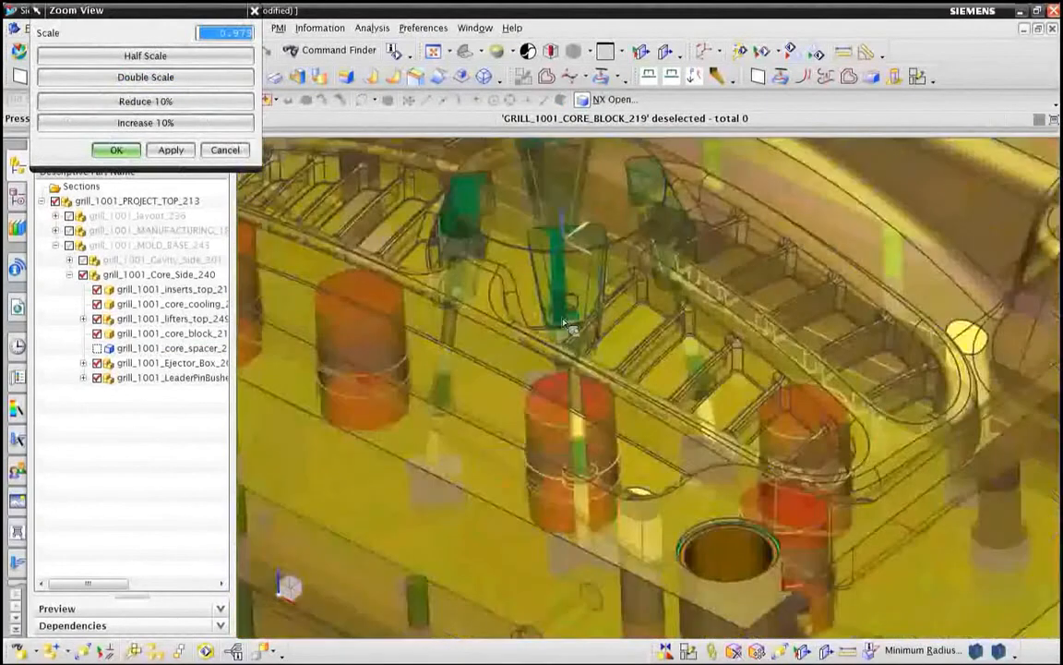
scroll(564, 323, "down", 5)
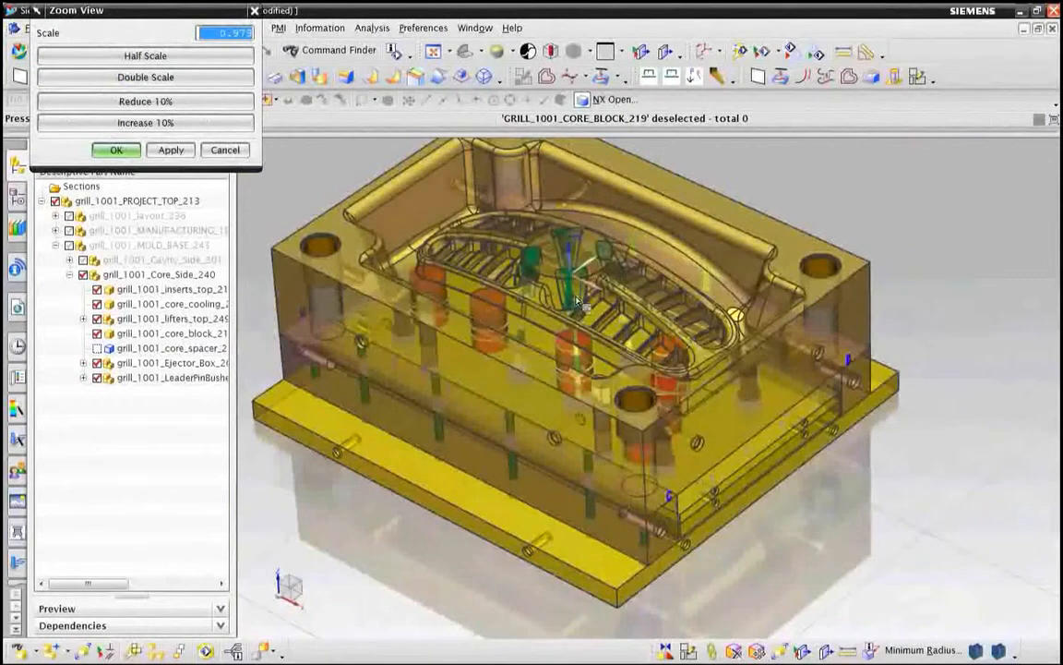
key("ctrl+f")
left_click(219, 149)
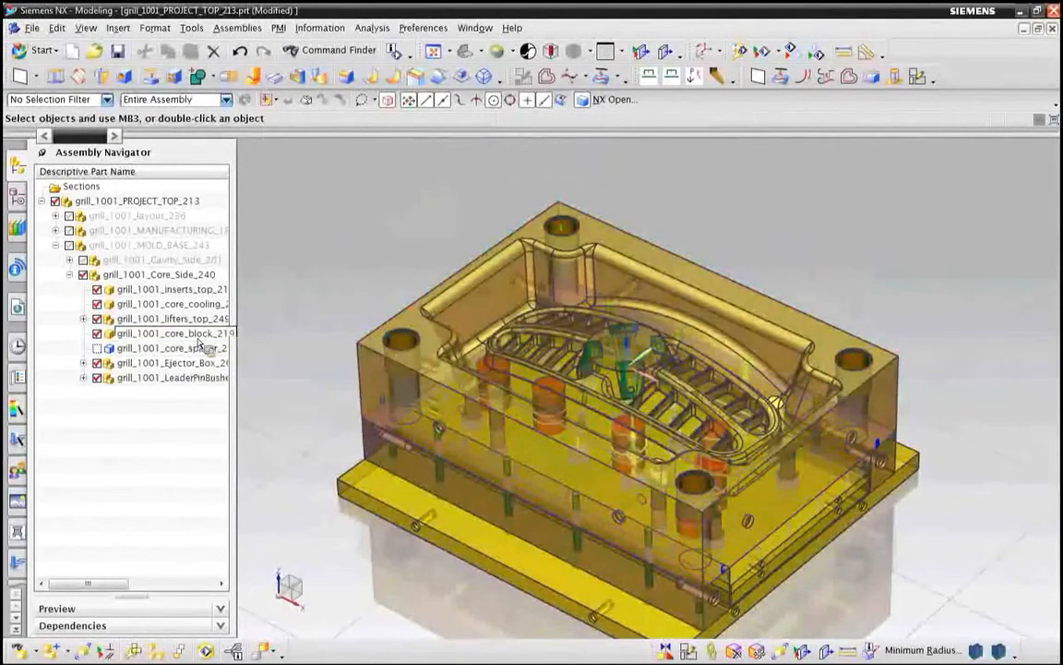
Step: Make grill_1001_core_block_machining_199, within the core side manufacturing assembly, the displayed part
left_click(56, 231)
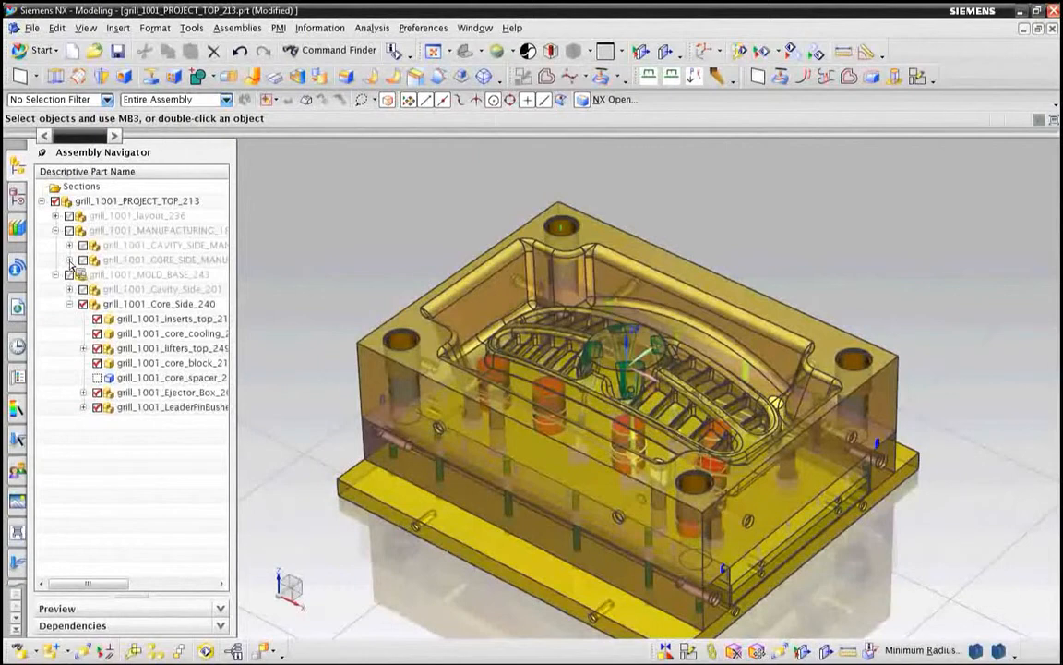
left_click(69, 261)
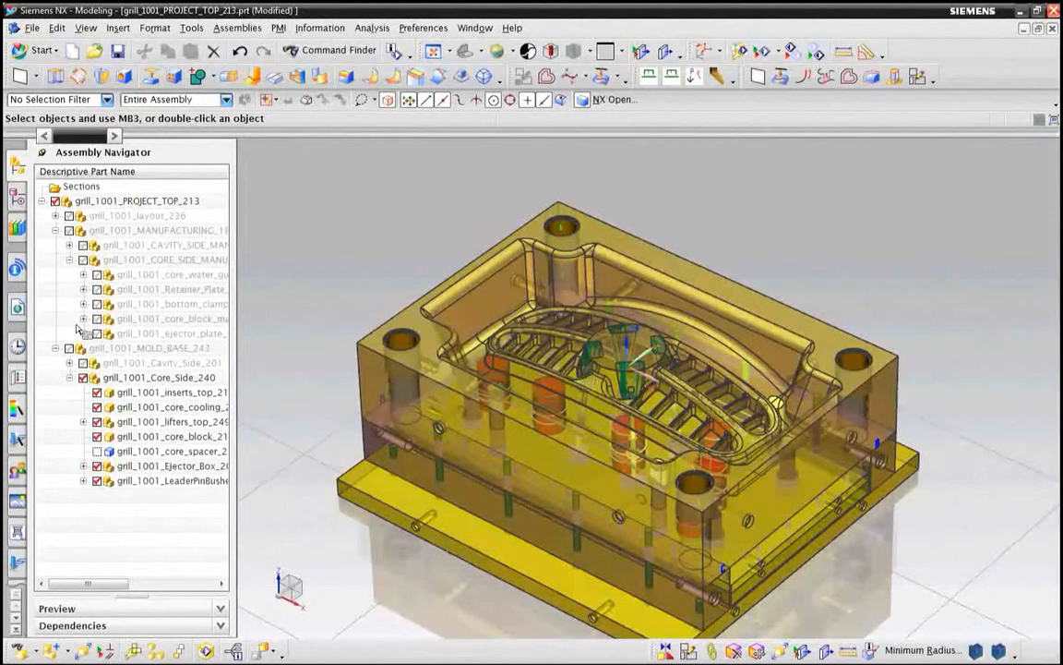
right_click(138, 319)
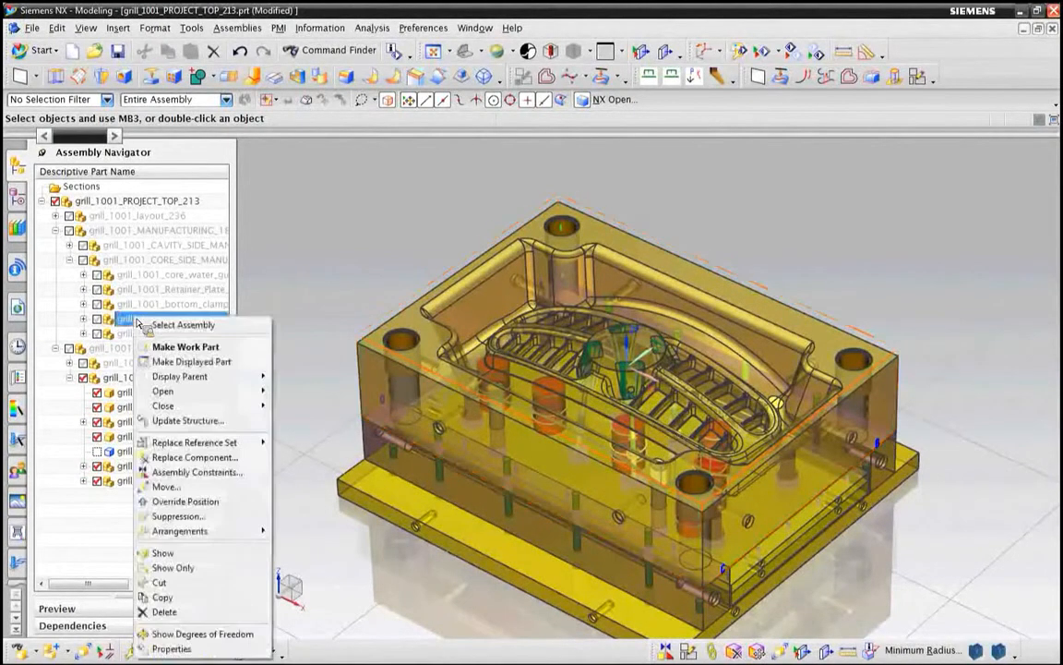
left_click(175, 367)
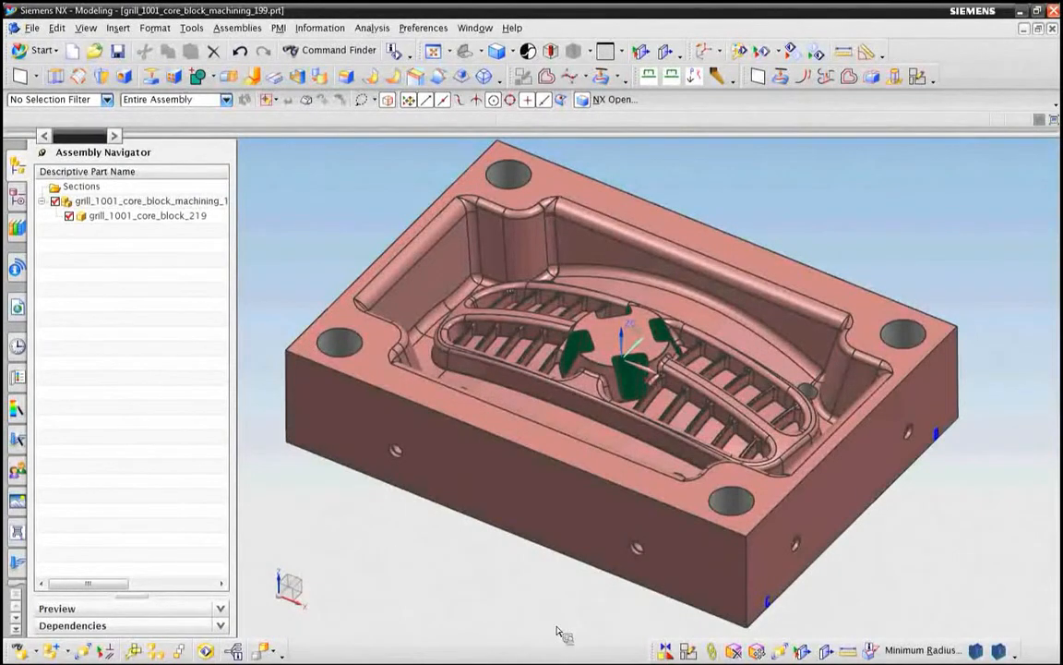
Step: Create an associative WAVE link of the core block body in the machining part
left_click(715, 651)
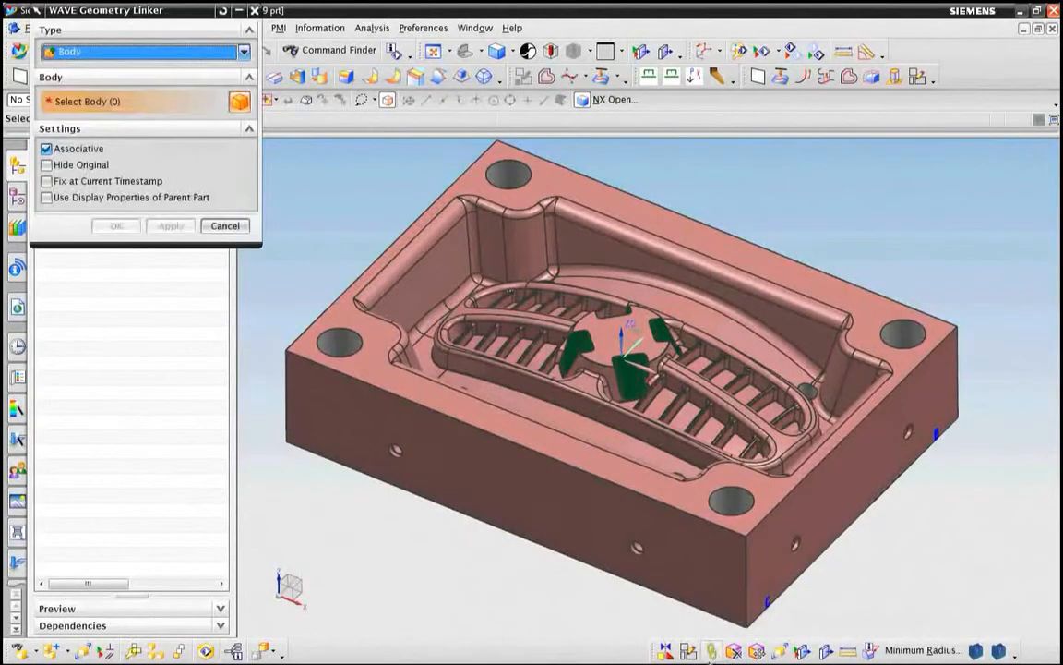
left_click(368, 468)
left_click(127, 227)
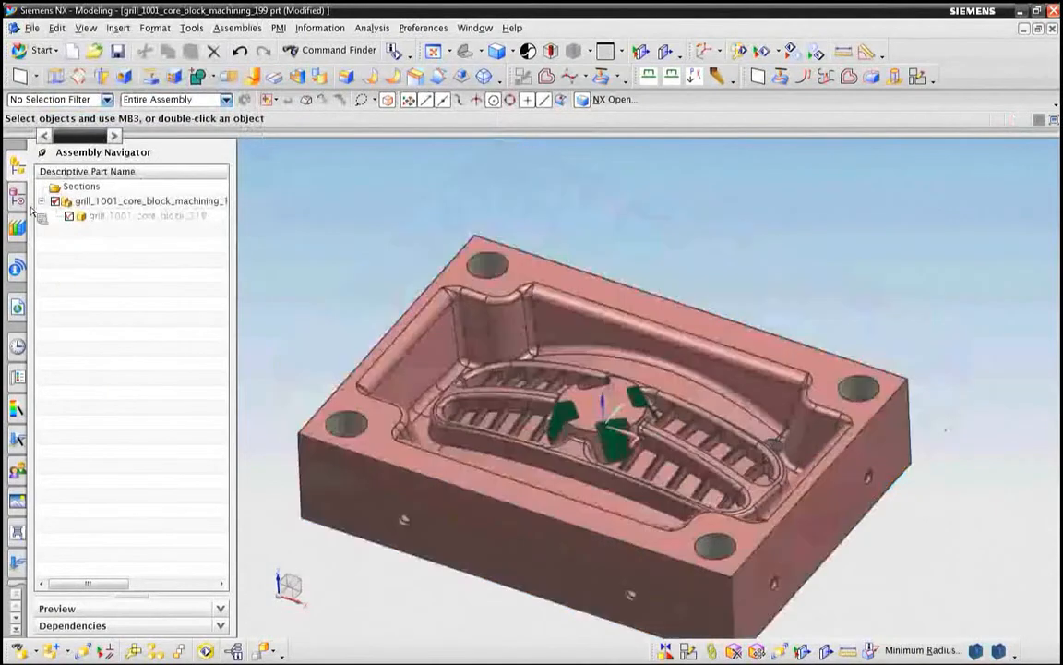
Step: Edit the linked core block body to be fixed at the timestamp of the Trim Body(19) feature
left_click(18, 197)
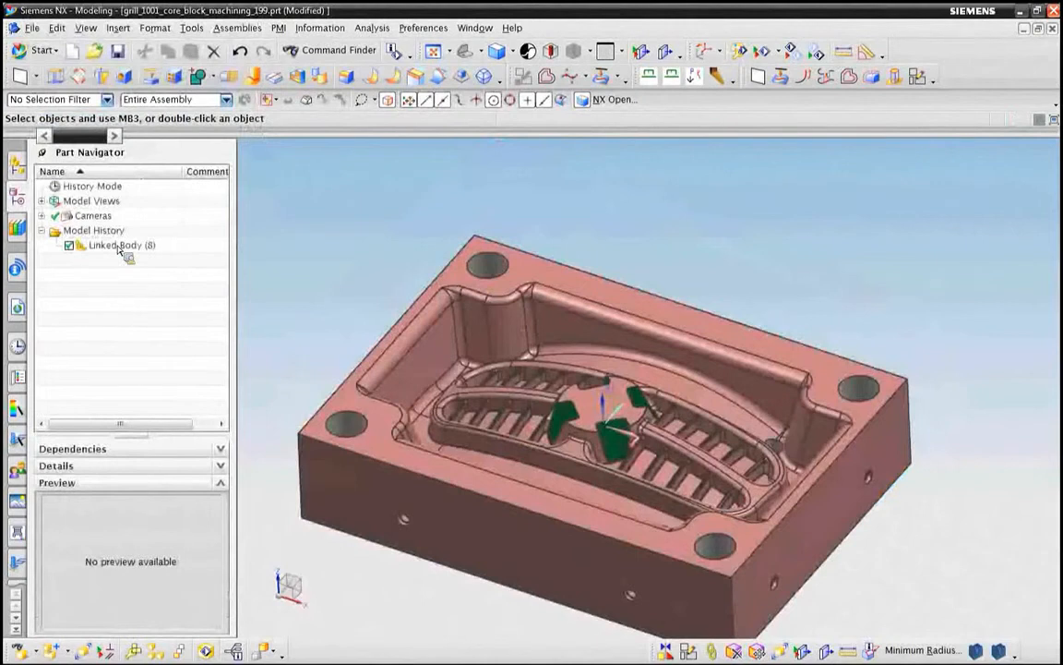
key("ctrl+f")
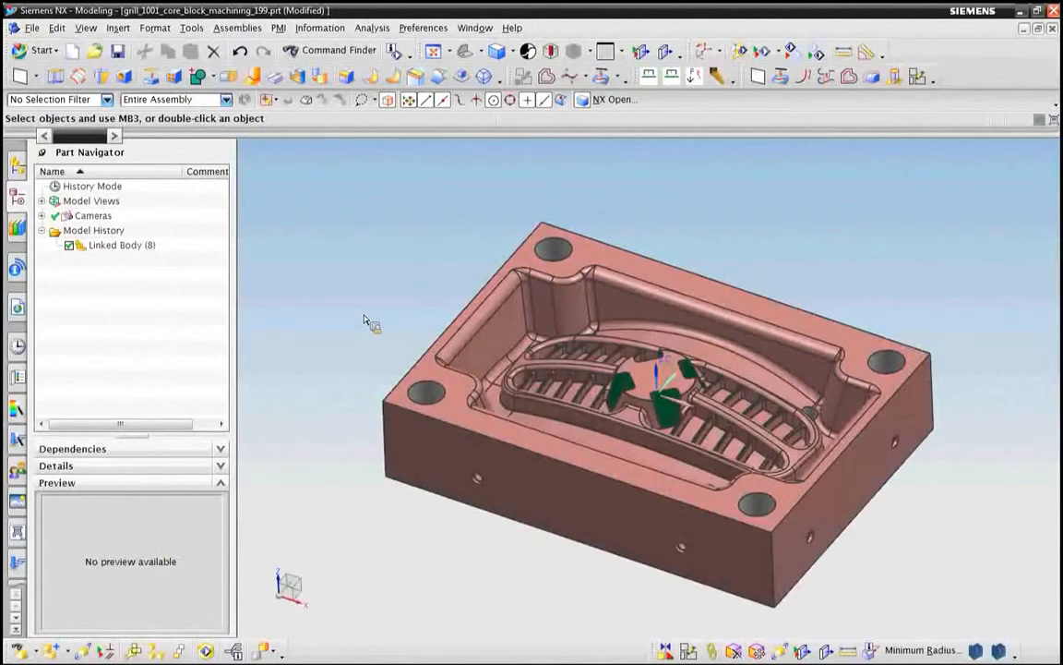
right_click(115, 256)
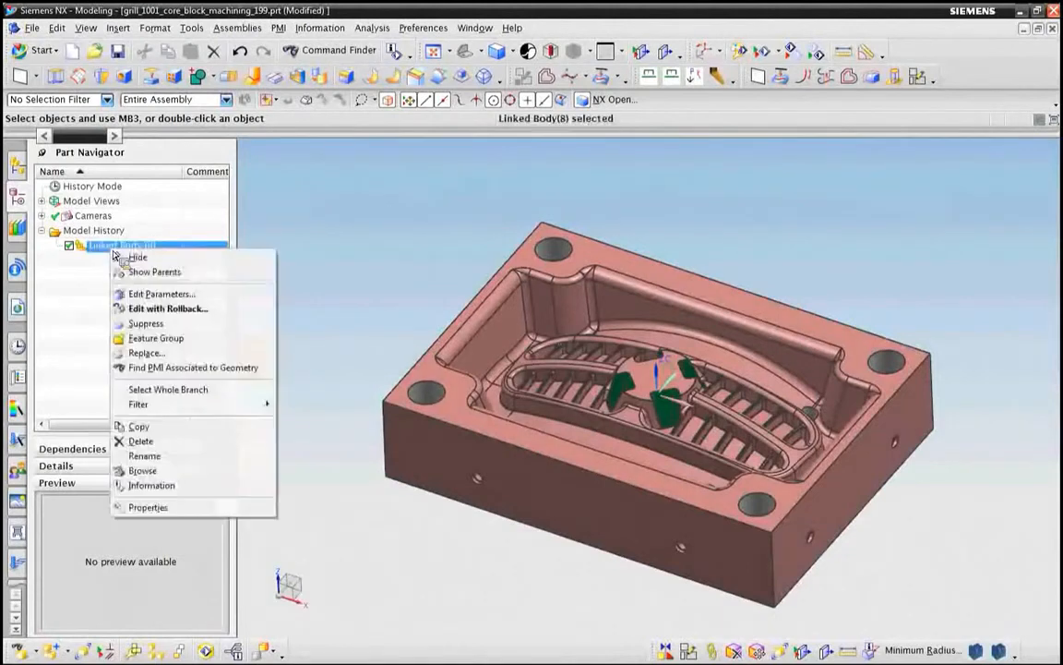
left_click(156, 298)
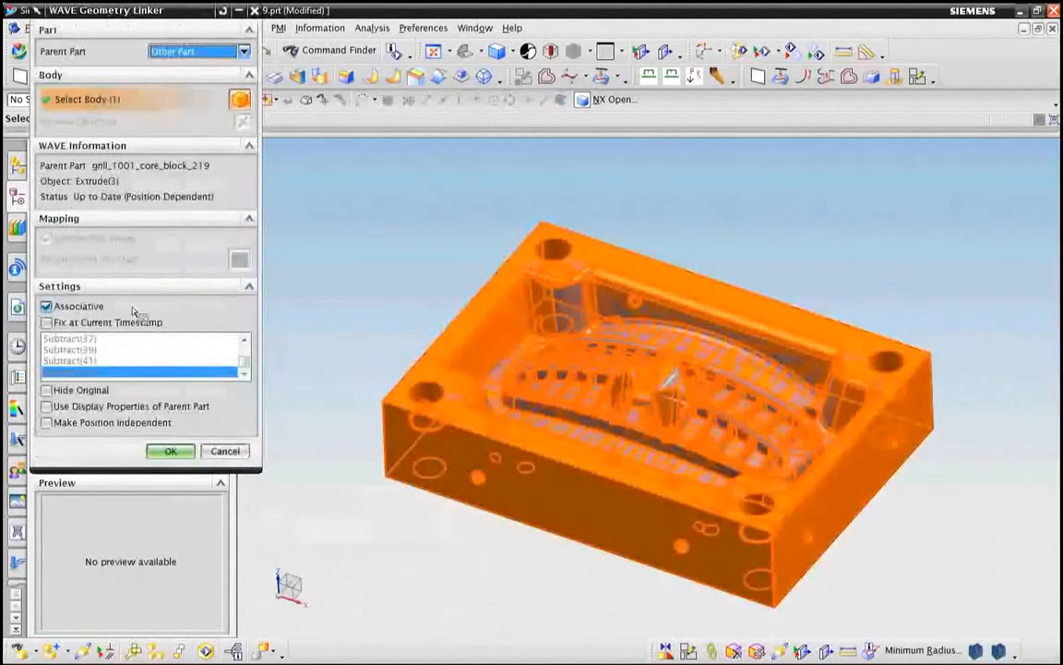
left_click(48, 322)
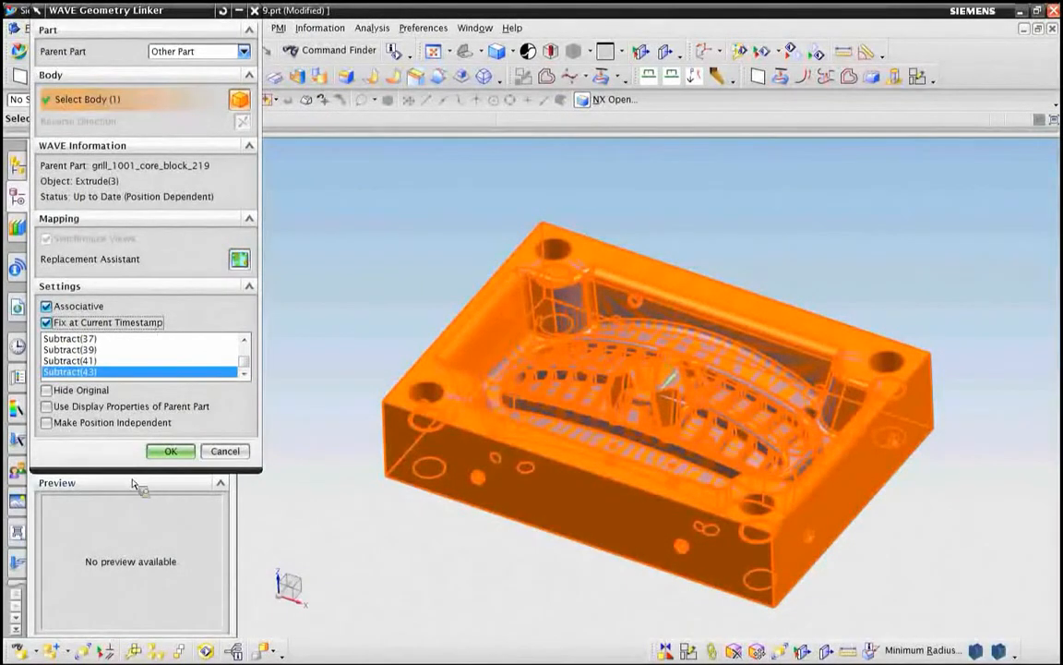
left_click_drag(136, 474, 126, 635)
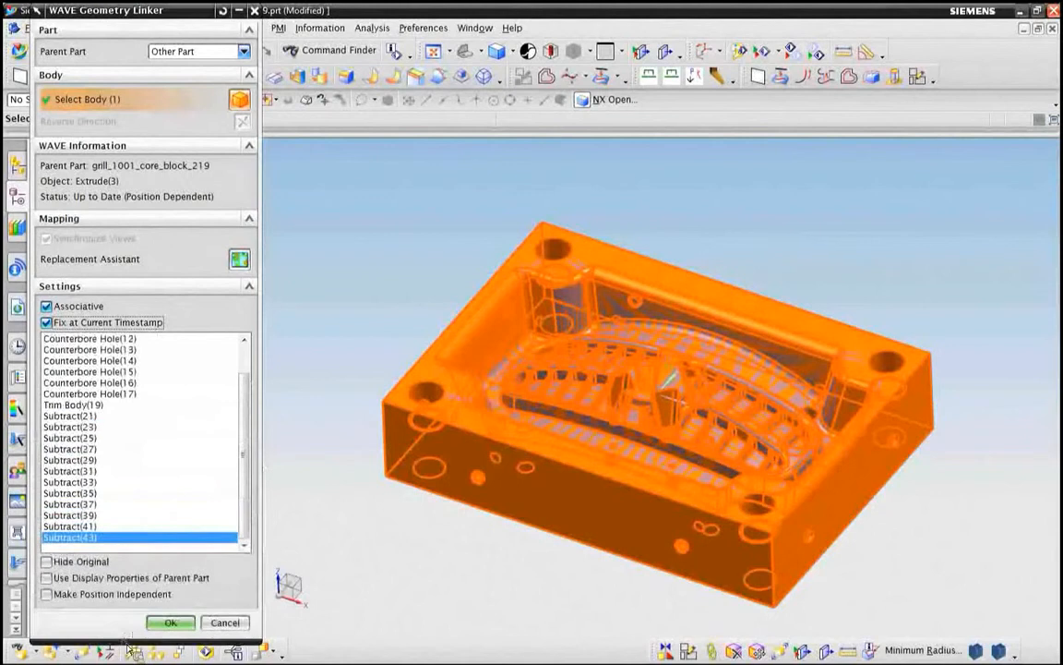
scroll(241, 423, "up", 1)
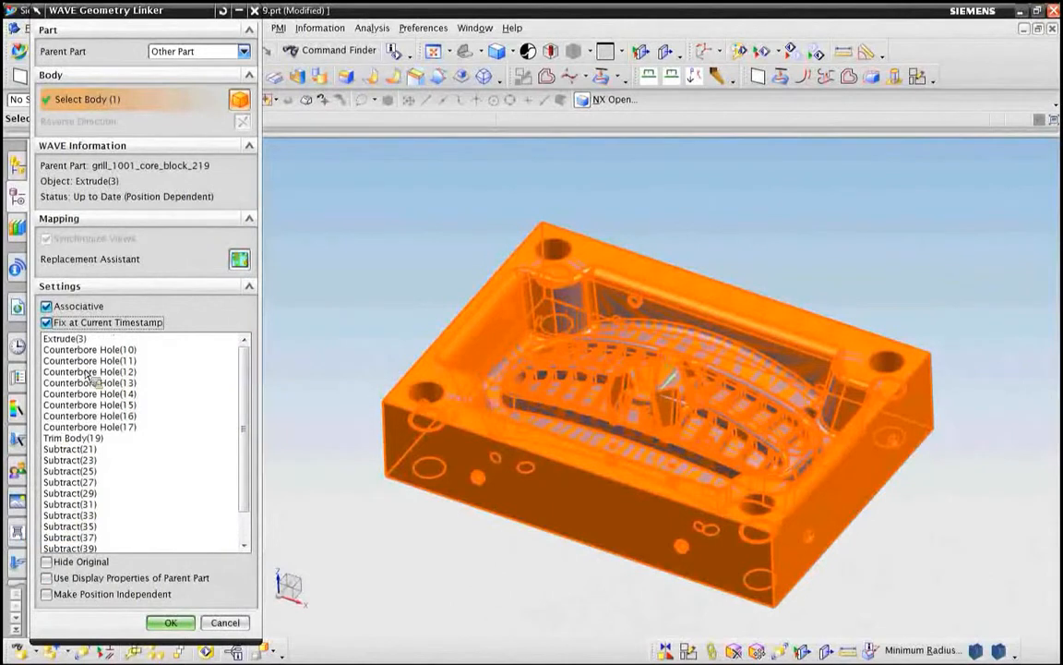
left_click(70, 439)
left_click(171, 623)
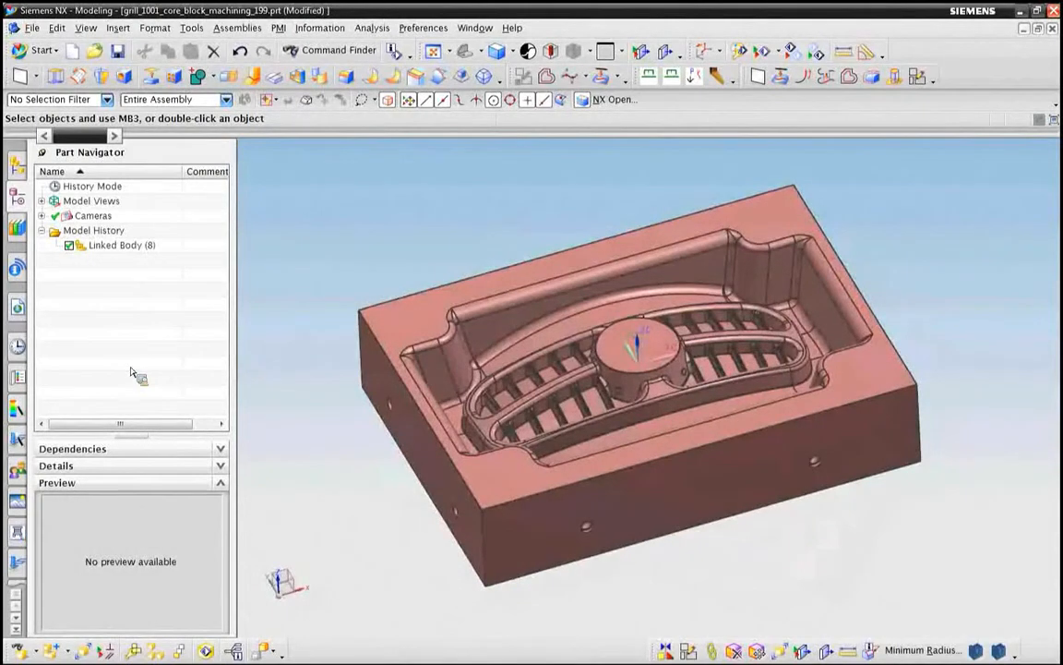
Step: Delete all holes up to 1.3 in from the linked core block body using the hole type of Delete Face
left_click(739, 652)
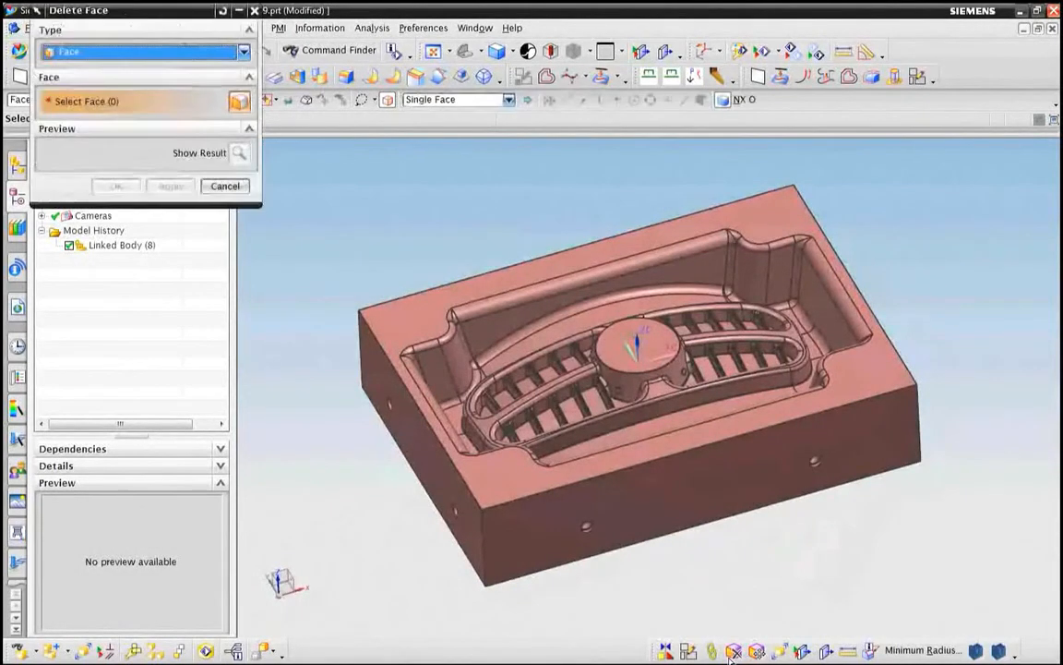
left_click(74, 84)
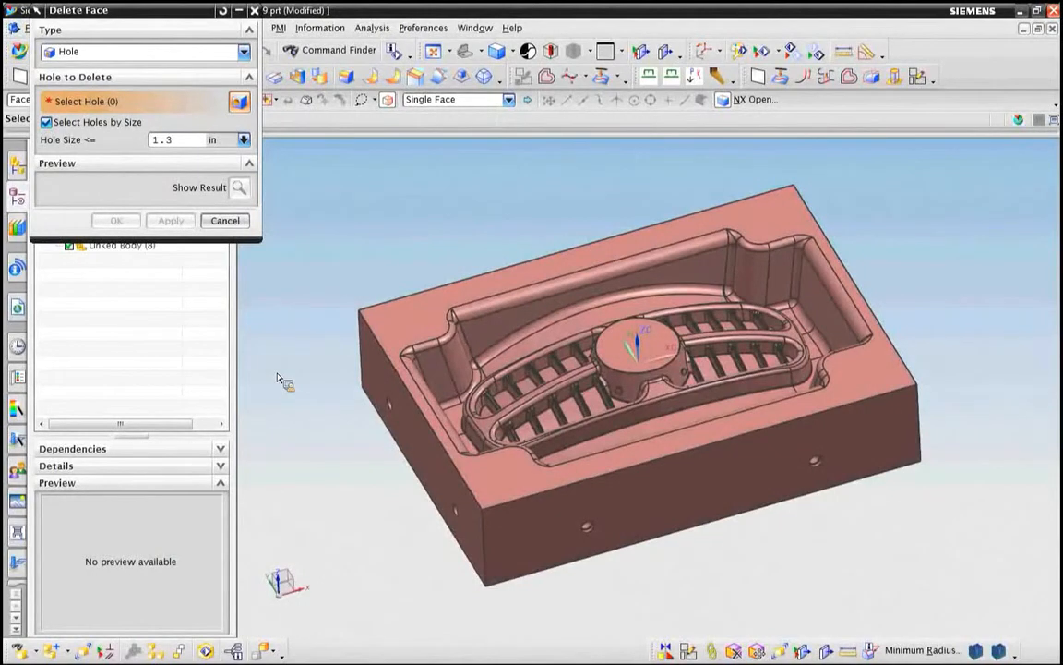
key("ctrl+a")
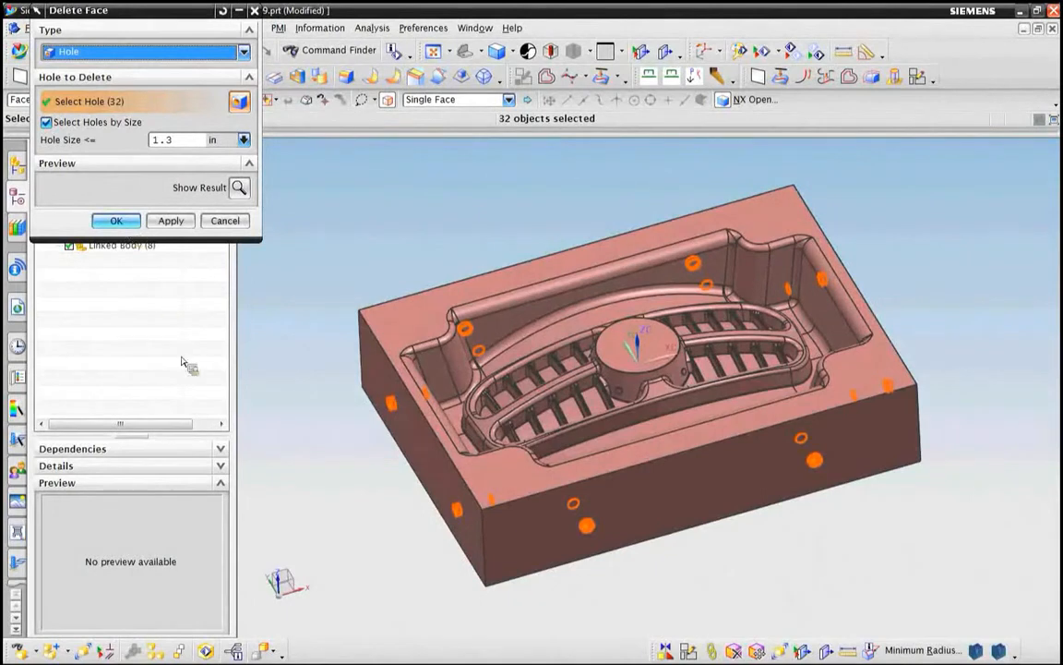
key("Return")
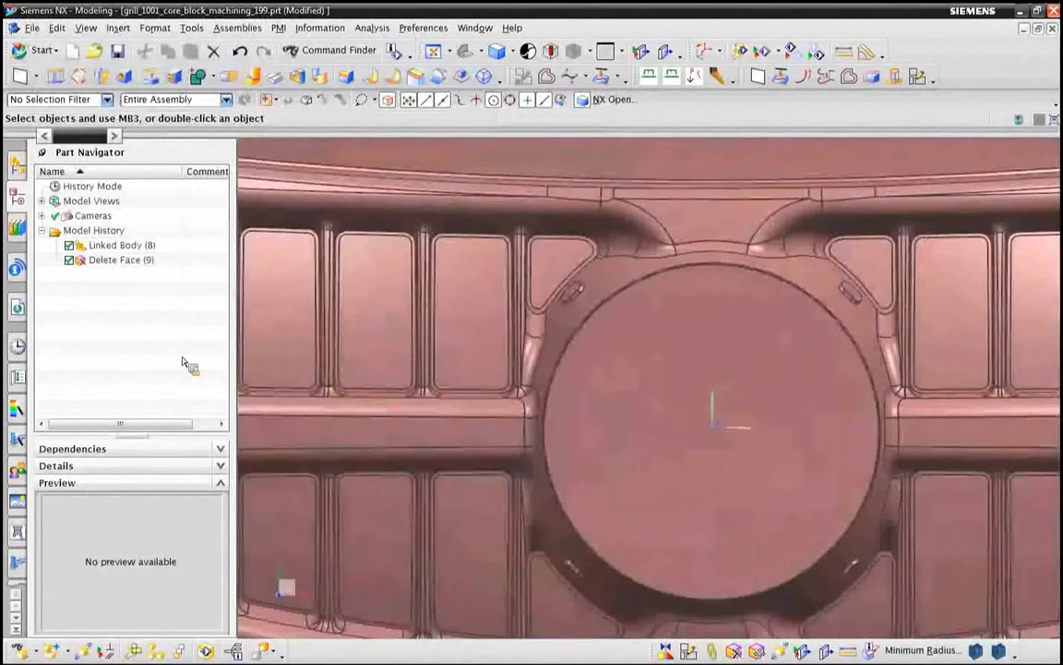
Step: Start a Delete Face of type Face and select the faces of the two slots above the central round boss
key("ctrl+shift+z")
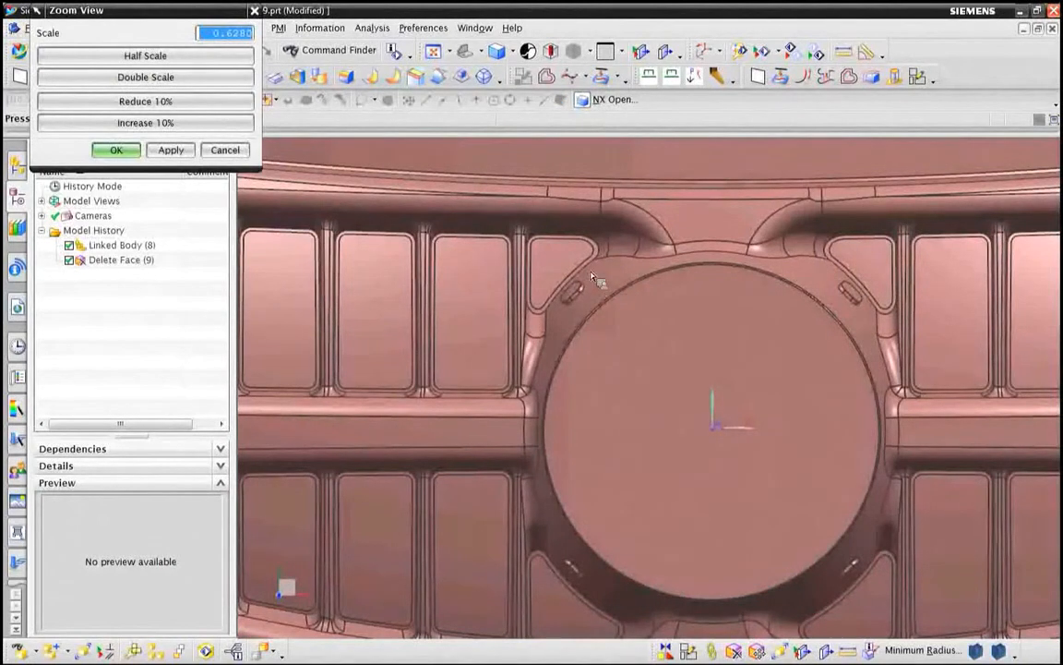
left_click(222, 151)
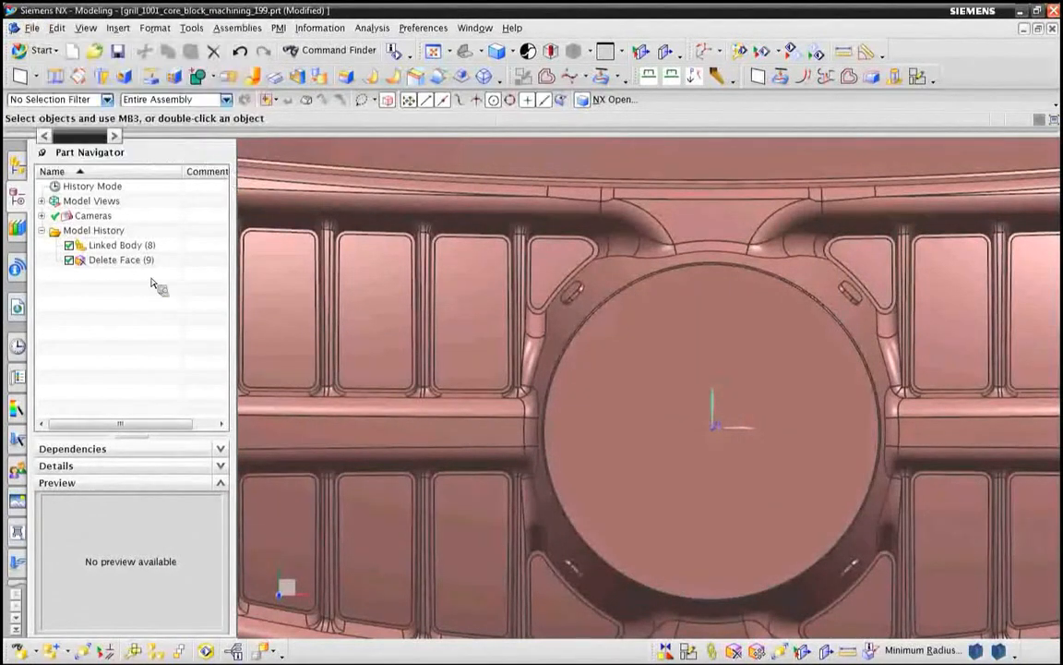
left_click(736, 653)
left_click(74, 53)
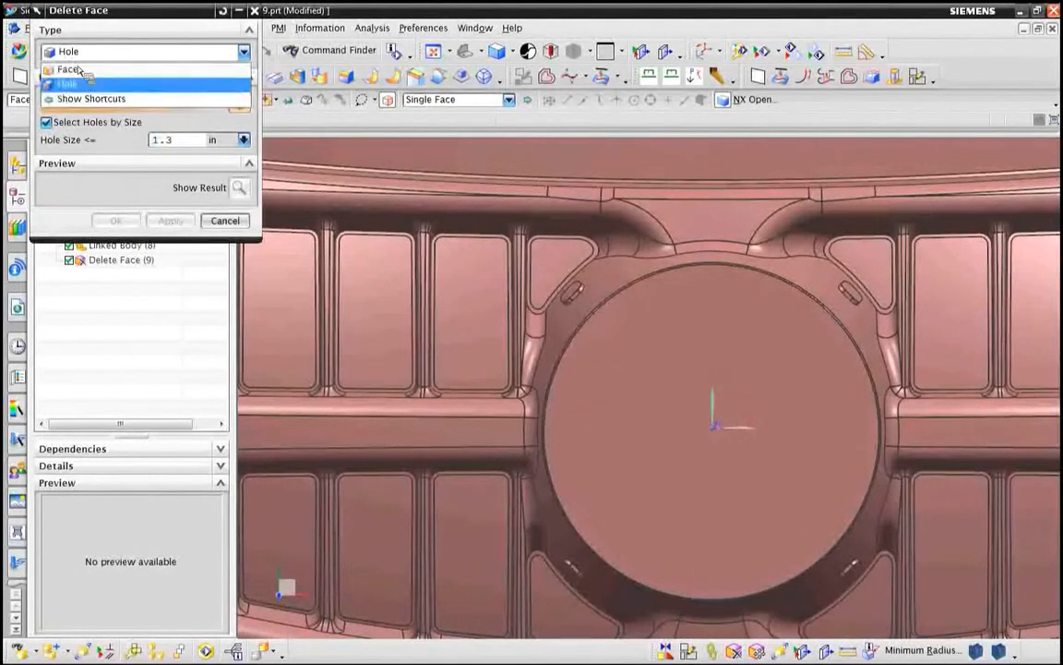
left_click(72, 69)
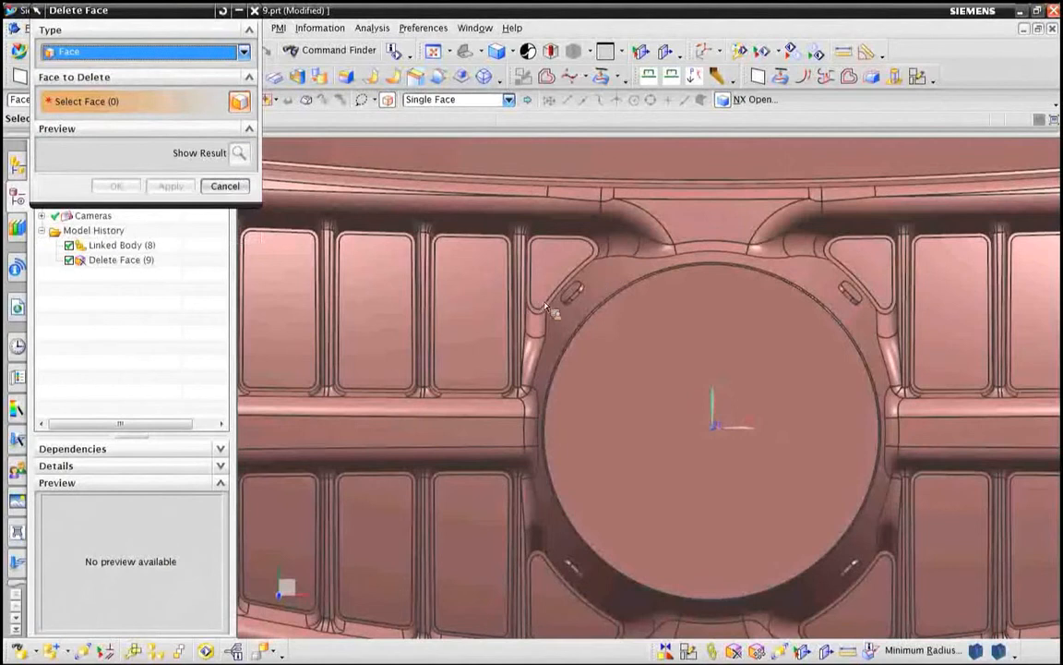
scroll(545, 305, "up", 6)
mouse_move(610, 265)
left_mouse_down()
mouse_move(541, 395)
mouse_move(620, 445)
mouse_move(681, 400)
left_mouse_up()
scroll(783, 415, "down", 5)
middle_click_drag(789, 372, 355, 330, "shift")
scroll(727, 422, "up", 5)
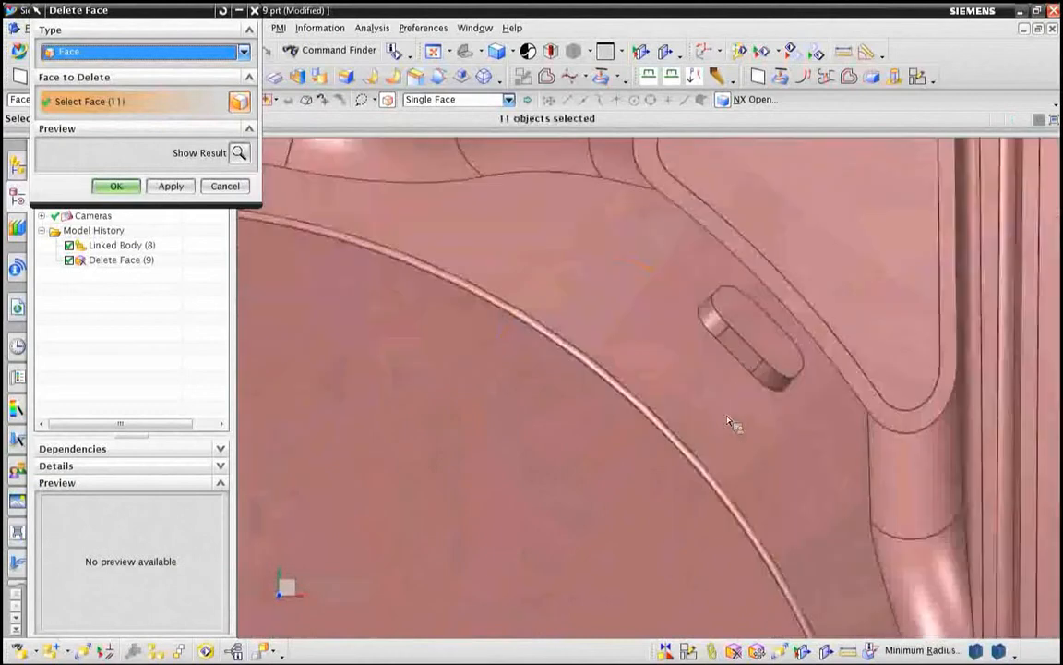
mouse_move(734, 254)
left_mouse_down()
mouse_move(700, 266)
mouse_move(760, 434)
mouse_move(738, 258)
left_mouse_up()
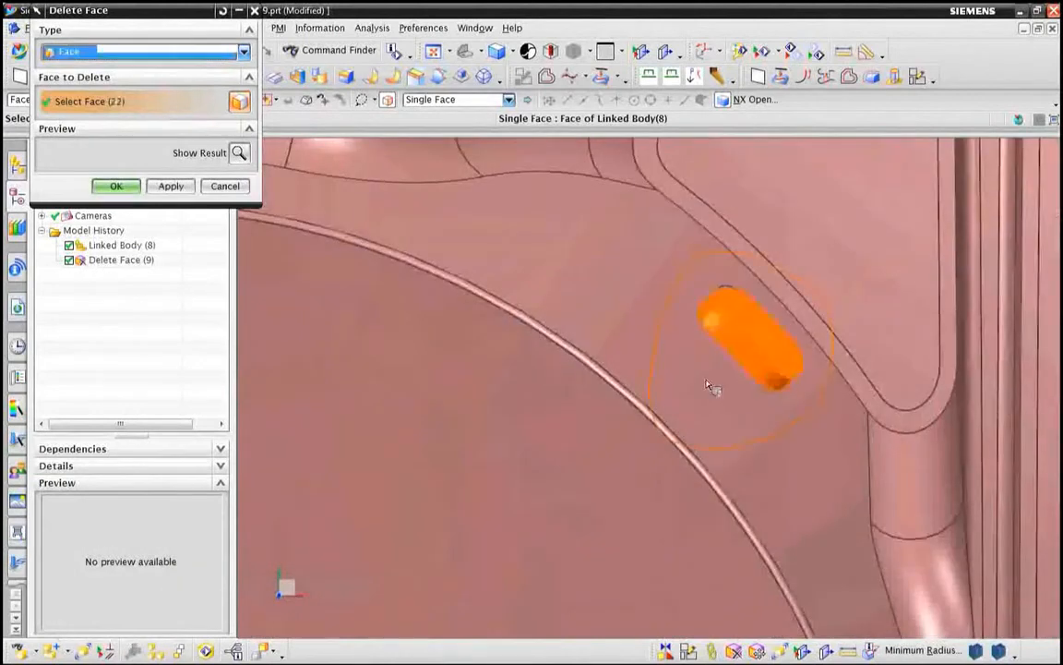
Step: Add the faces of the two slots below the central boss to the selection and delete all four slots
scroll(645, 559, "down", 5)
middle_click_drag(639, 485, 636, 195, "shift")
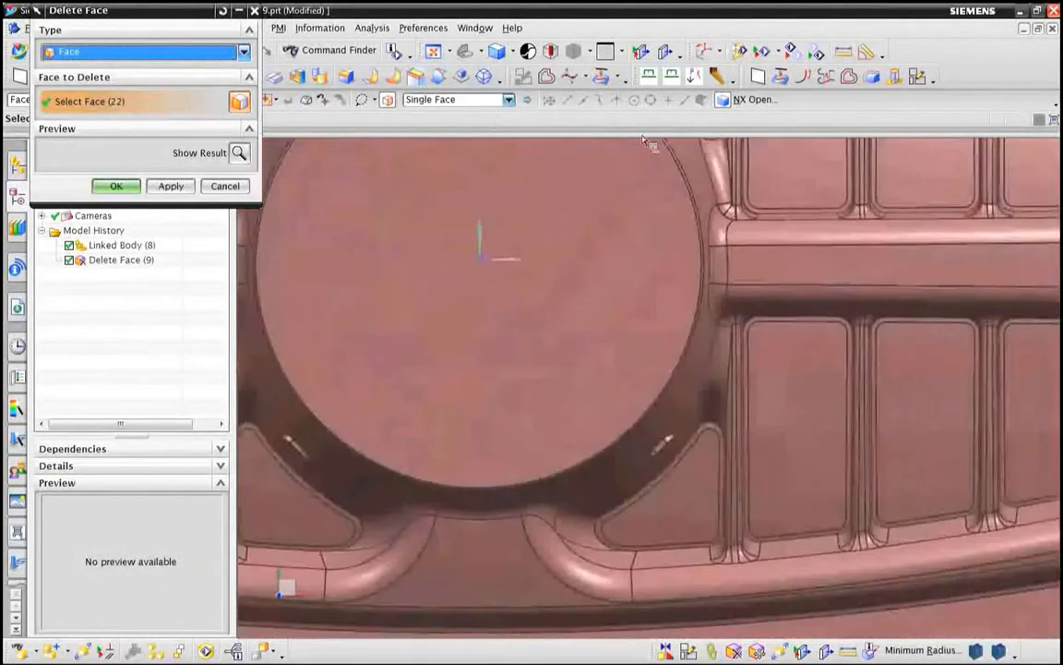
scroll(602, 498, "up", 5)
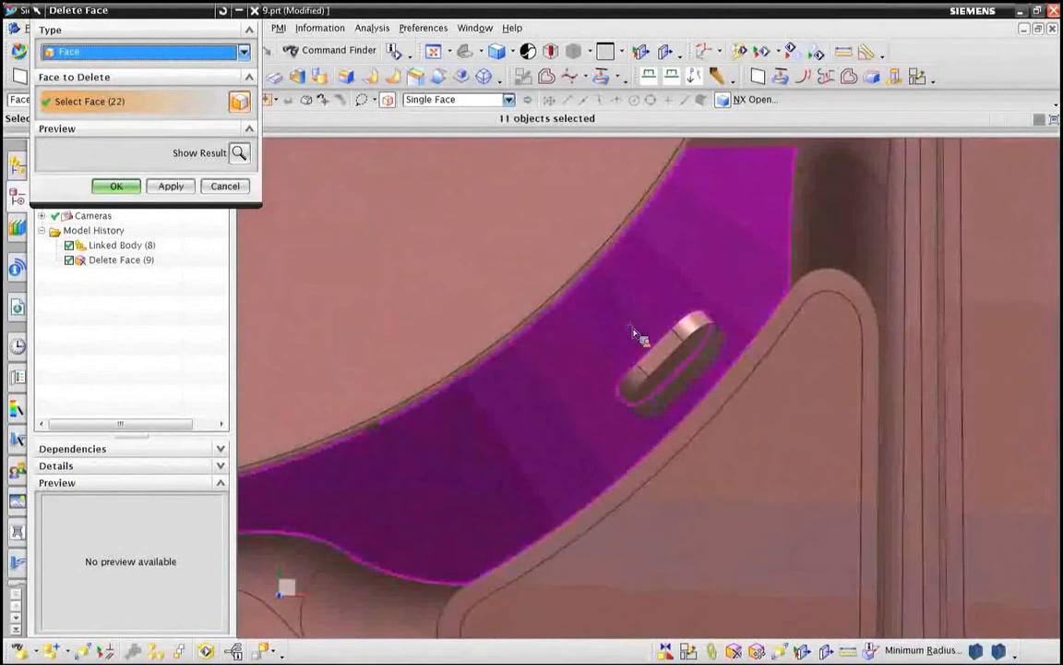
mouse_move(633, 499)
left_mouse_down()
mouse_move(753, 304)
mouse_move(644, 309)
left_mouse_up()
mouse_move(644, 308)
middle_mouse_down()
mouse_move(499, 486)
mouse_move(486, 325)
mouse_move(644, 291)
middle_mouse_up()
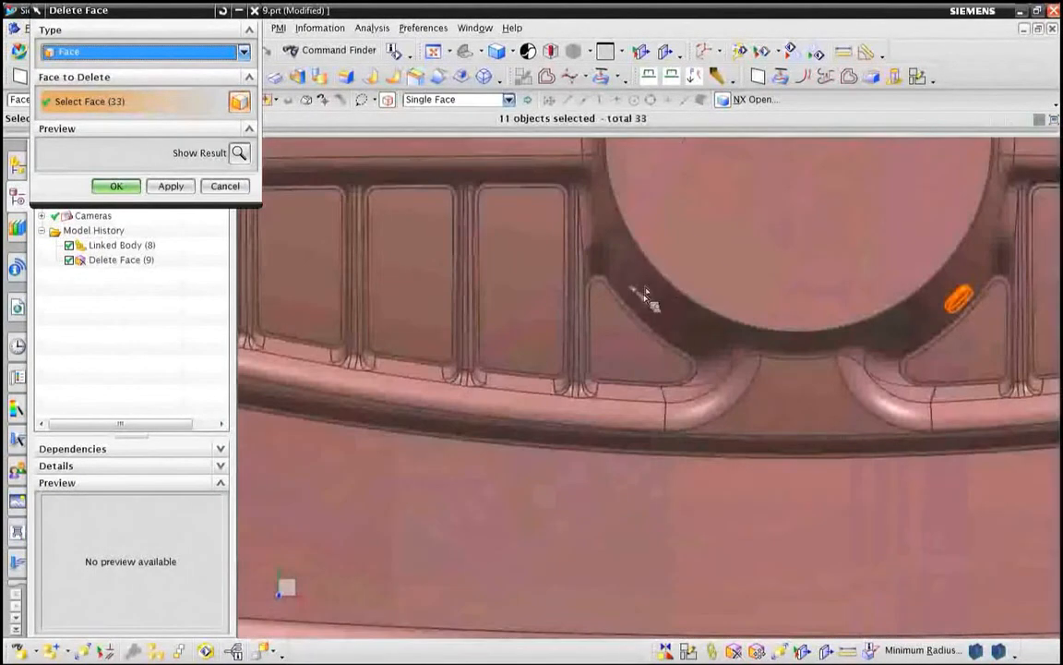
scroll(644, 292, "up", 3)
mouse_move(603, 265)
left_mouse_down()
mouse_move(555, 368)
mouse_move(707, 391)
mouse_move(614, 263)
left_mouse_up()
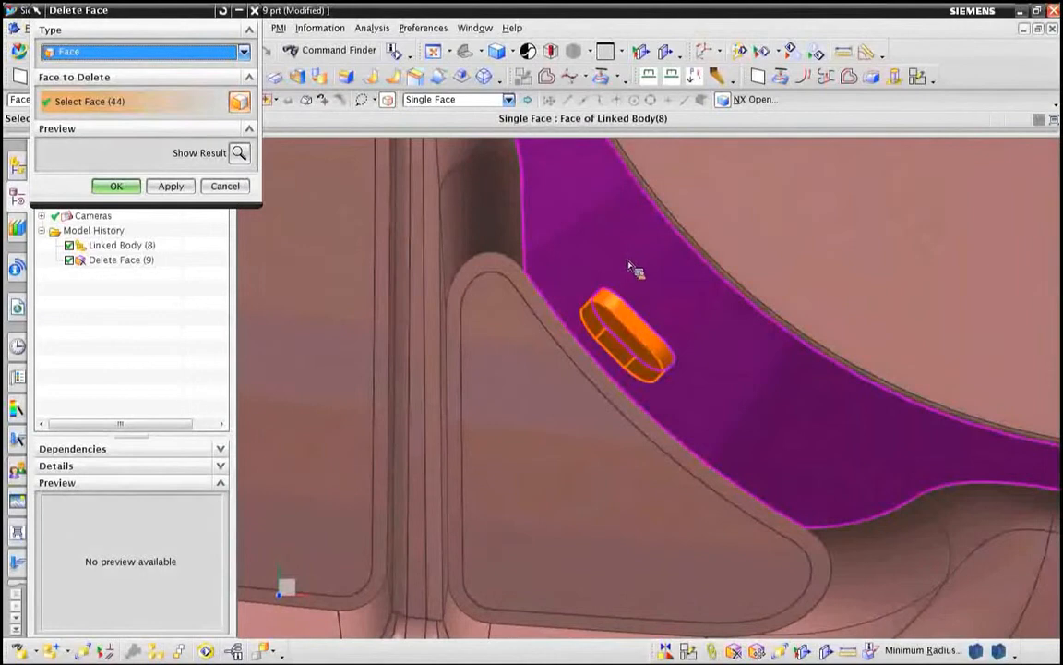
left_click(115, 186)
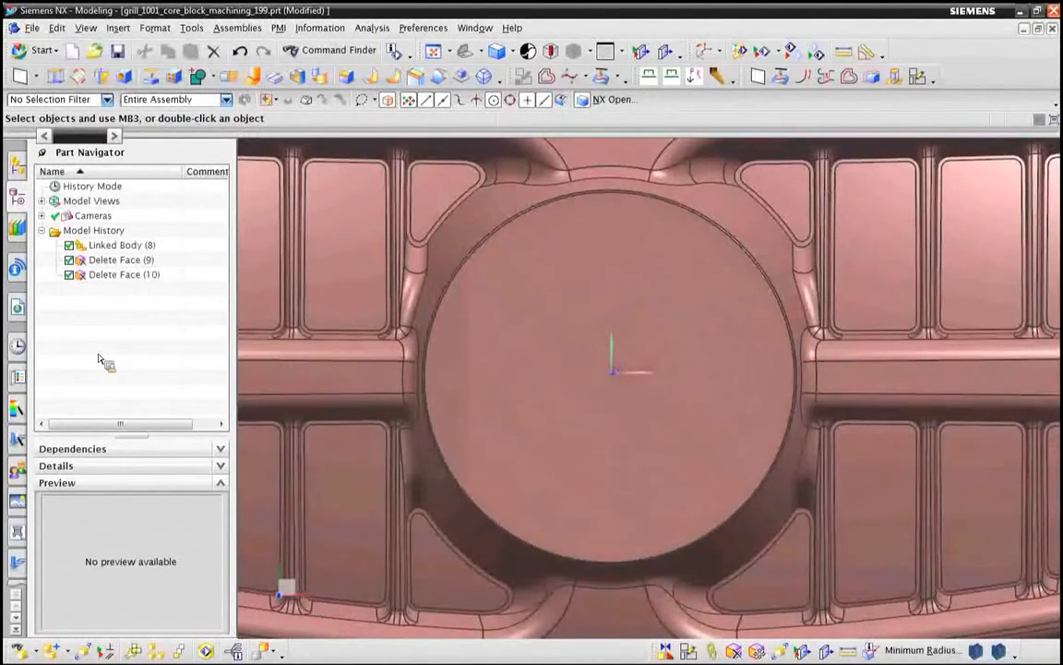
Step: Switch to the Manufacturing application and specify the core block body as the part geometry of WORKPIECE
key("Home")
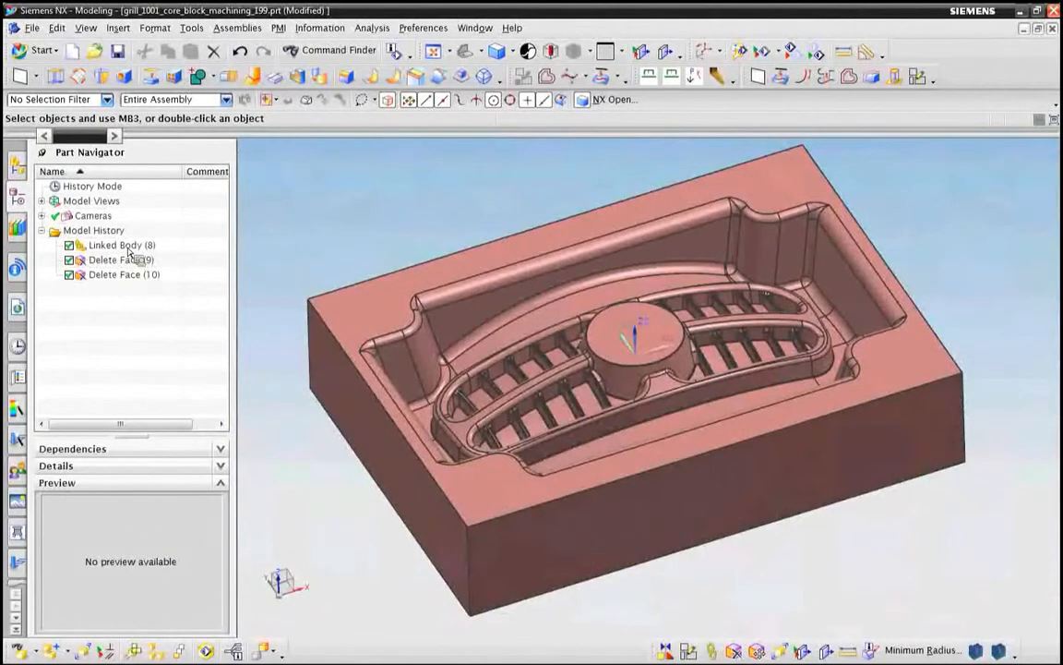
left_click(59, 53)
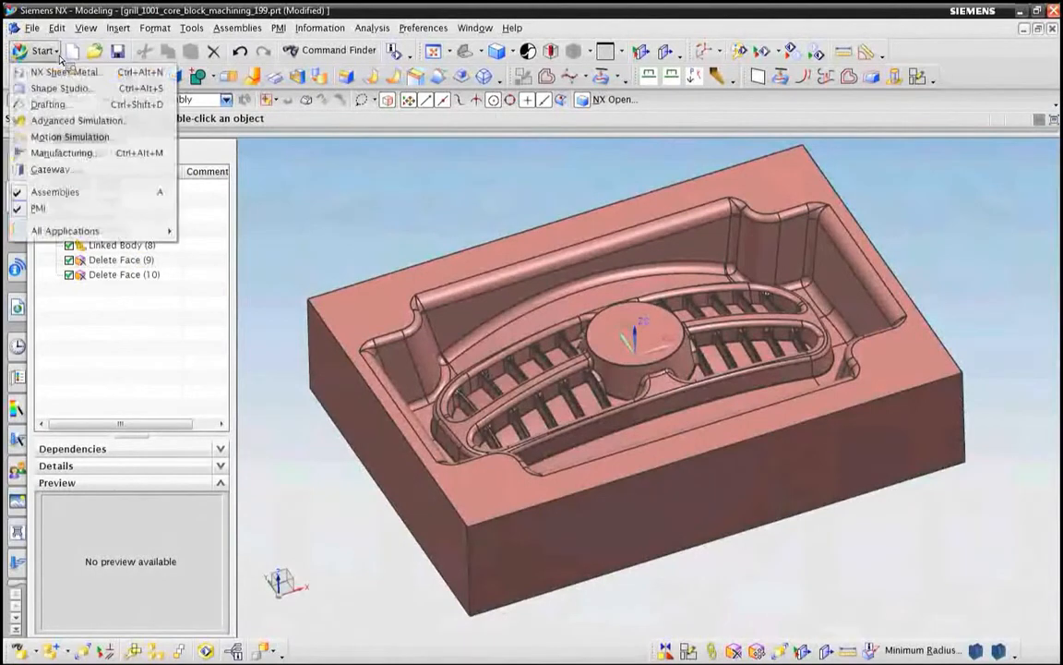
left_click(61, 155)
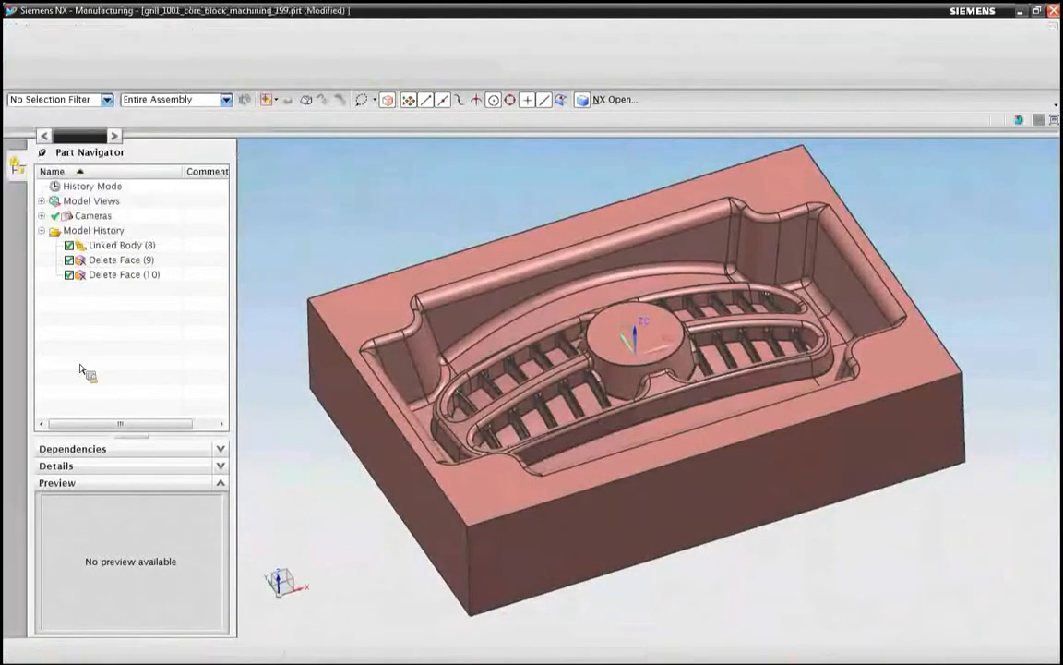
double_click(99, 242)
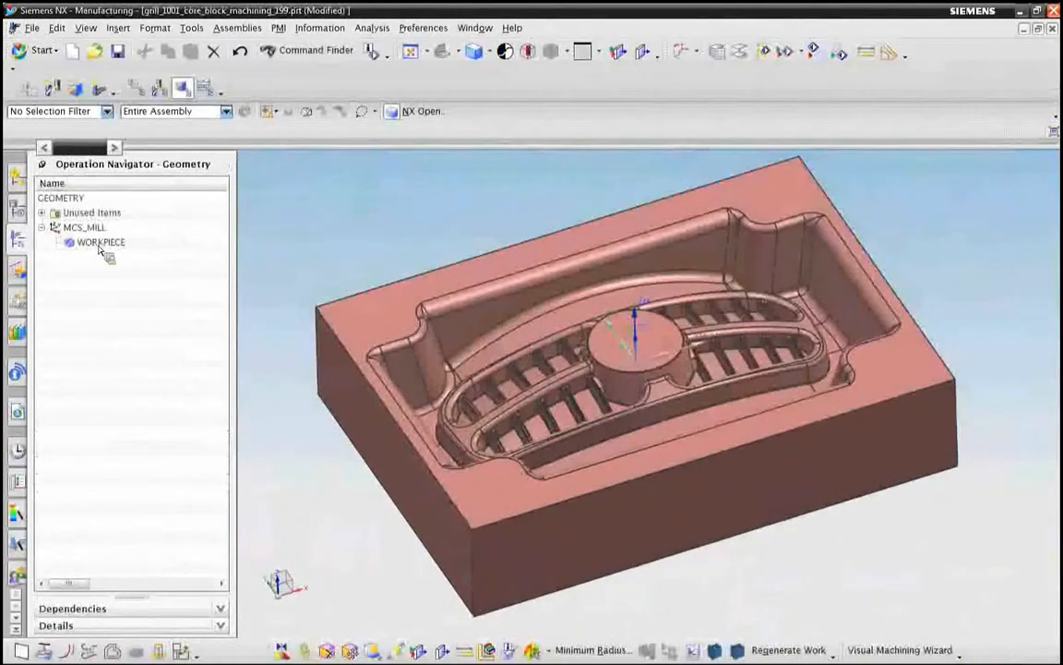
left_click(219, 63)
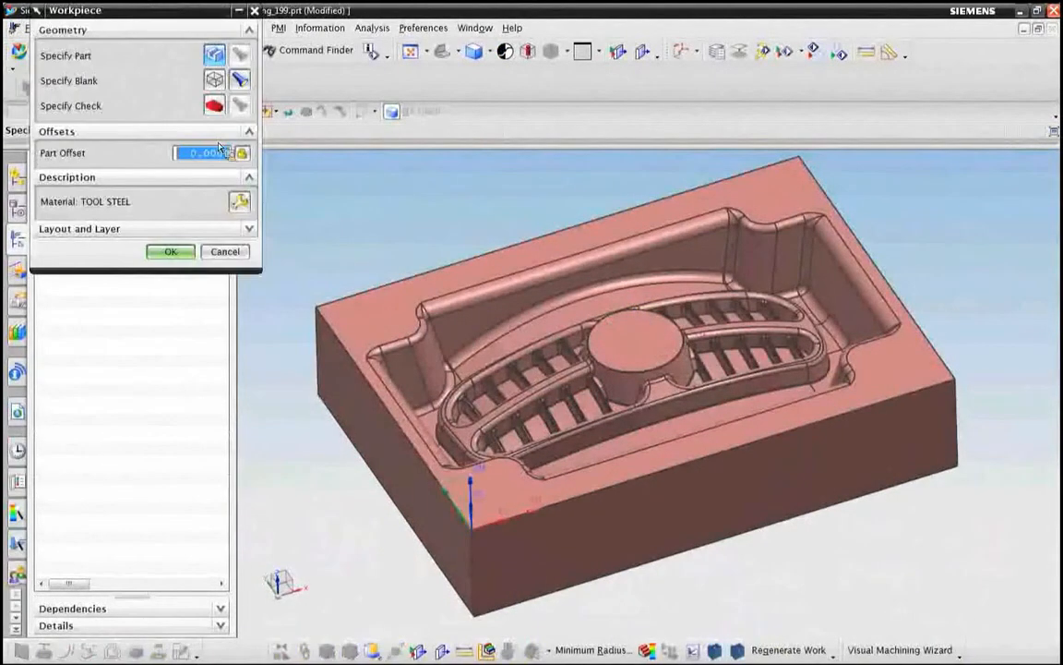
left_click(366, 346)
left_click(117, 312)
Step: Define the workpiece blank as an Auto Block around the core block with zero offsets
left_click(222, 83)
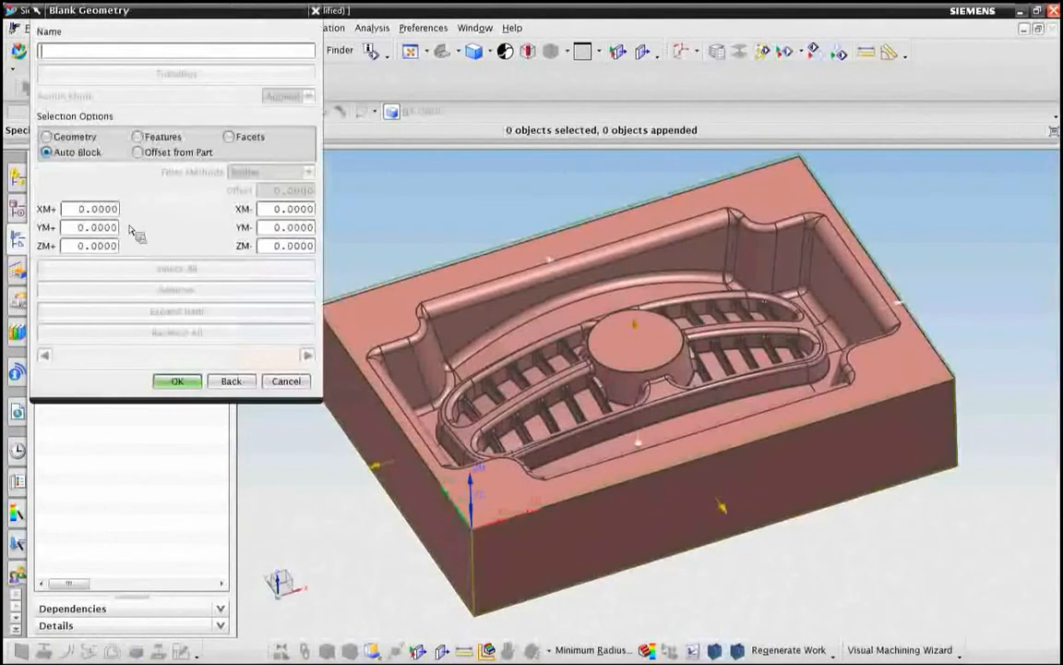
left_click(72, 155)
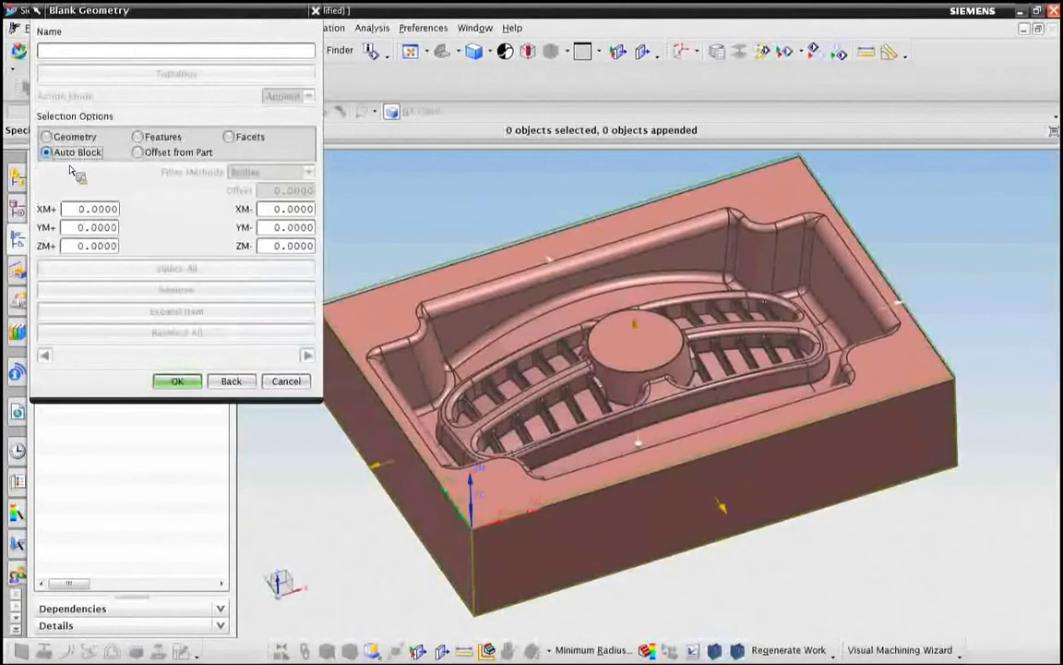
left_click(175, 381)
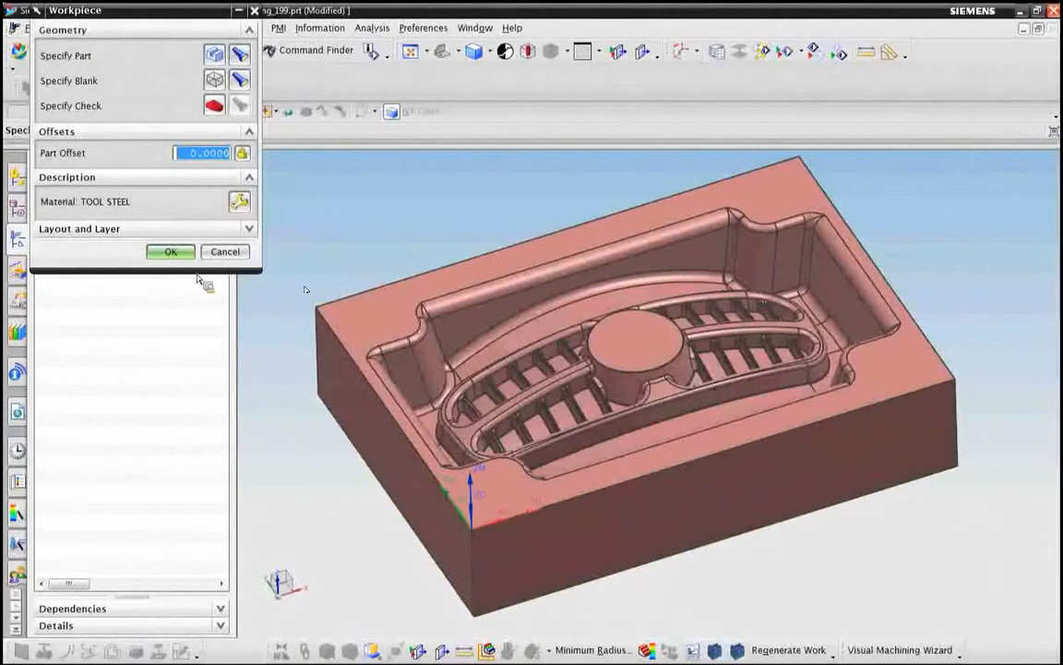
left_click(215, 81)
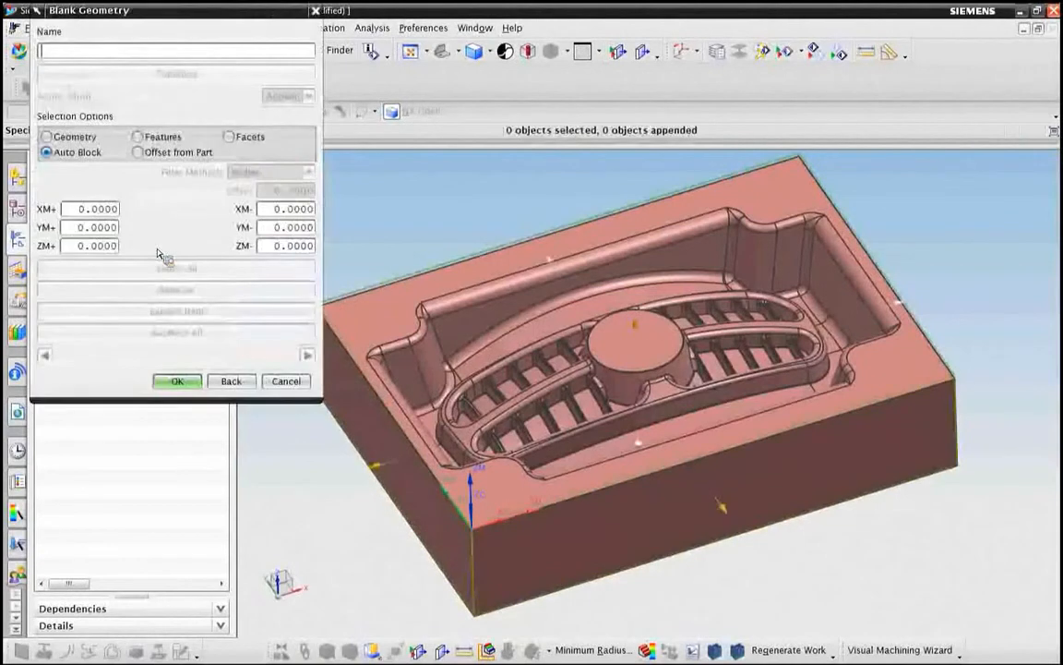
left_click_drag(636, 323, 288, 450)
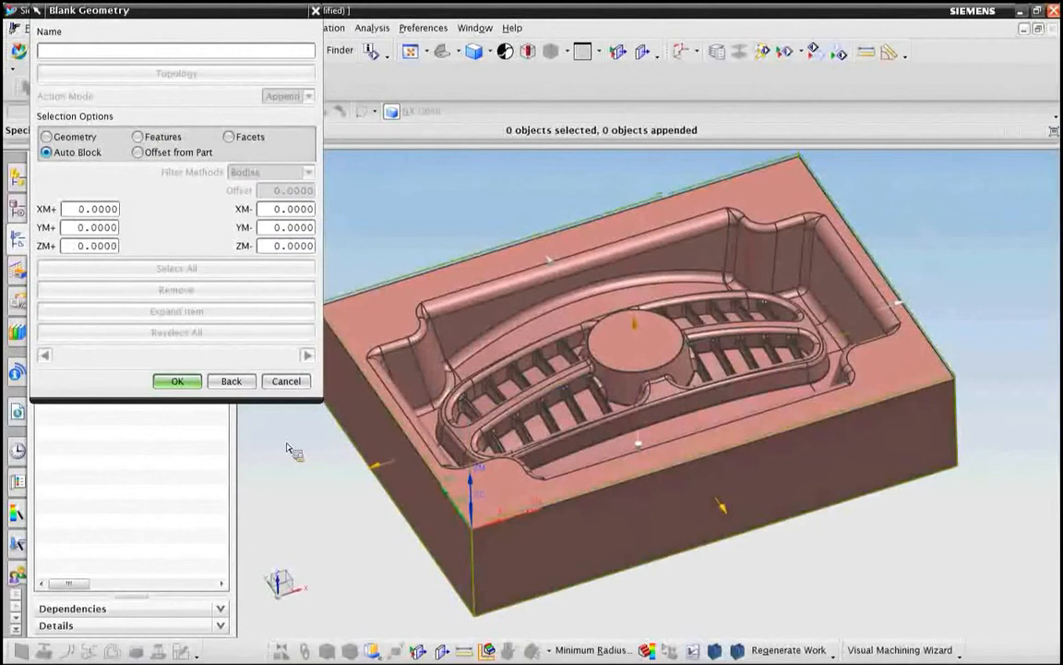
left_click(175, 382)
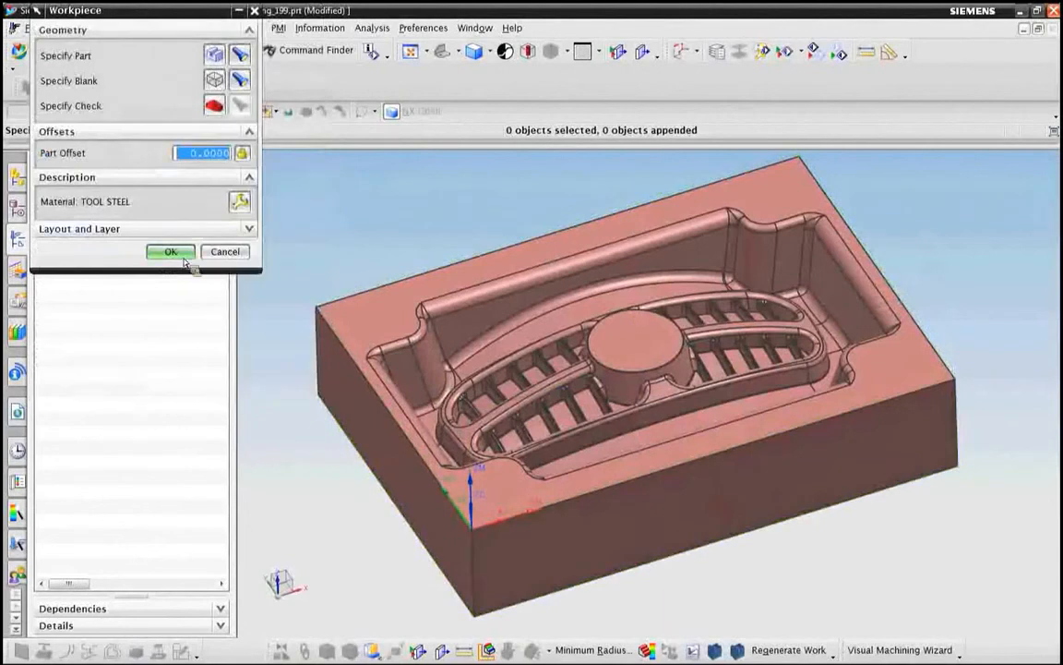
Step: Assign P20 tool steel, library reference MAT0_00464, as the workpiece material and accept the workpiece definition
left_click(239, 201)
left_click(295, 344)
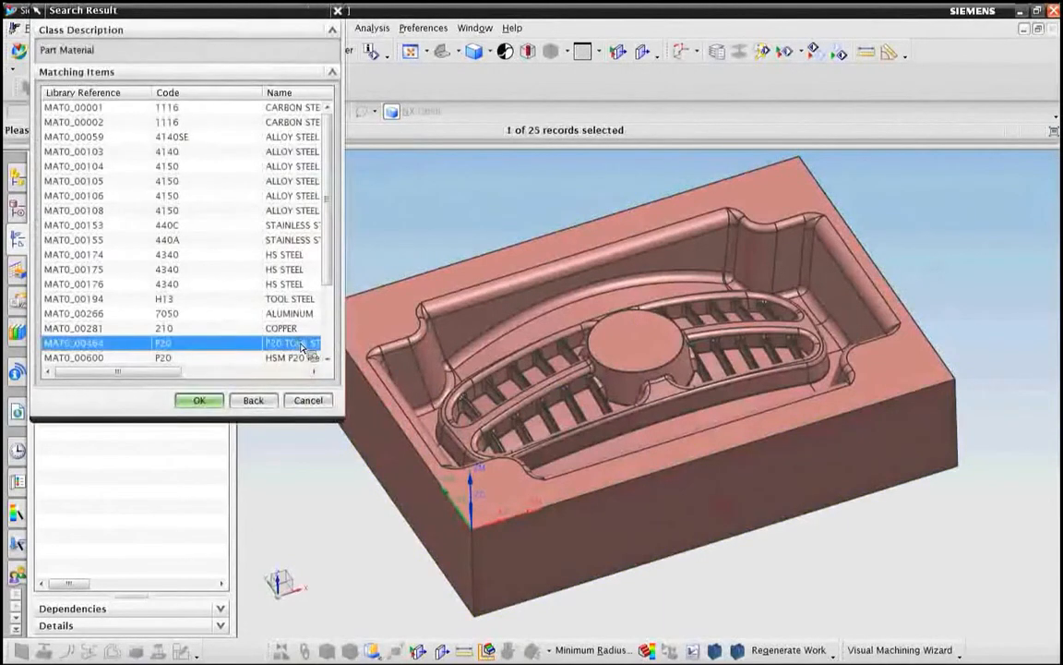
left_click(197, 400)
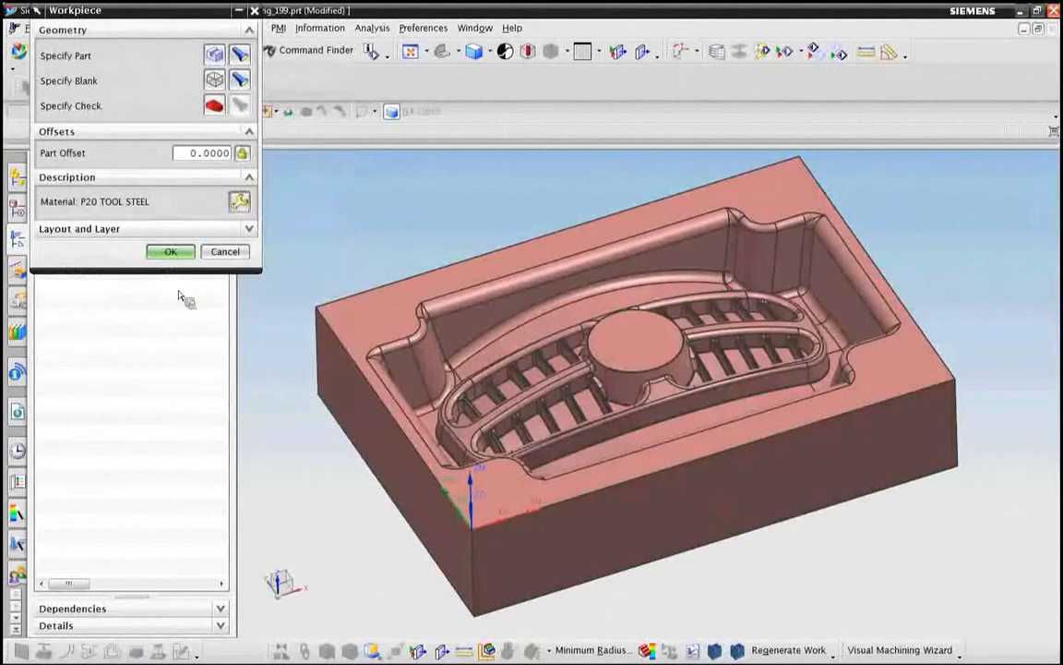
left_click(169, 251)
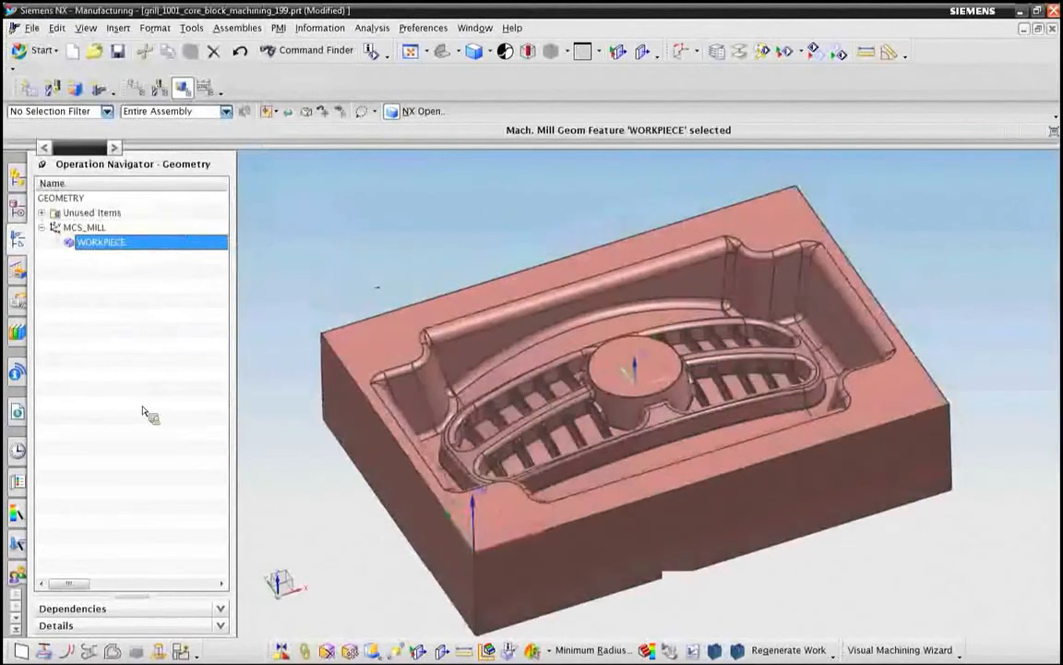
Step: Move the unused operations R1_HOG_SHEM, R2_HOG_LSEM, R3_HOG_LSCRM and FINISH_GRILL-FACE under WORKPIECE
left_click(42, 212)
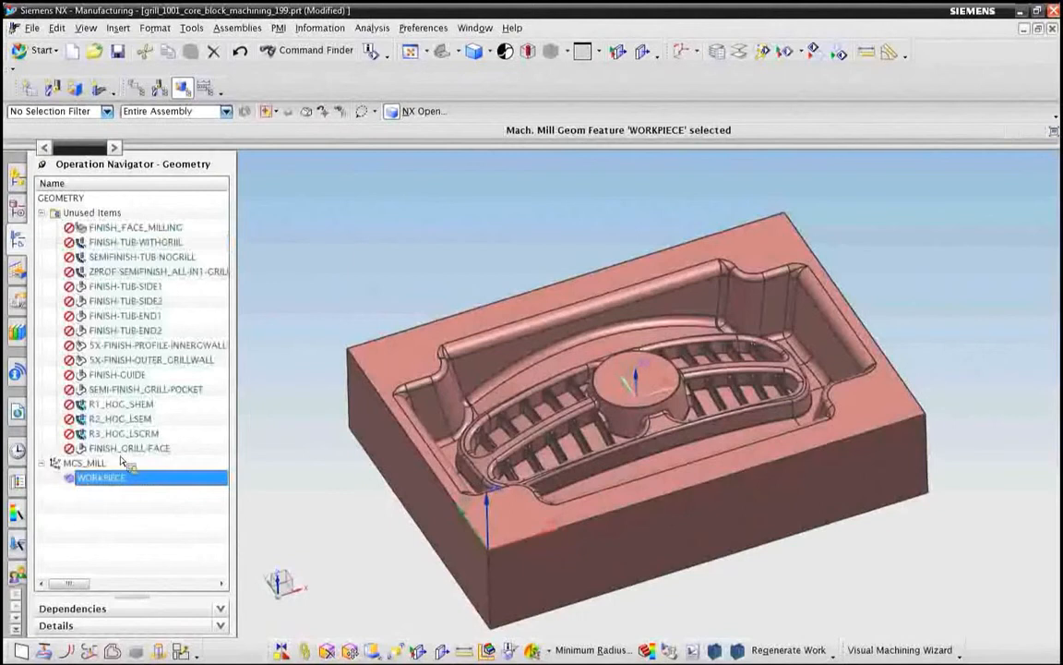
left_click(118, 403)
left_click(115, 448, "shift")
left_click_drag(115, 449, 100, 477)
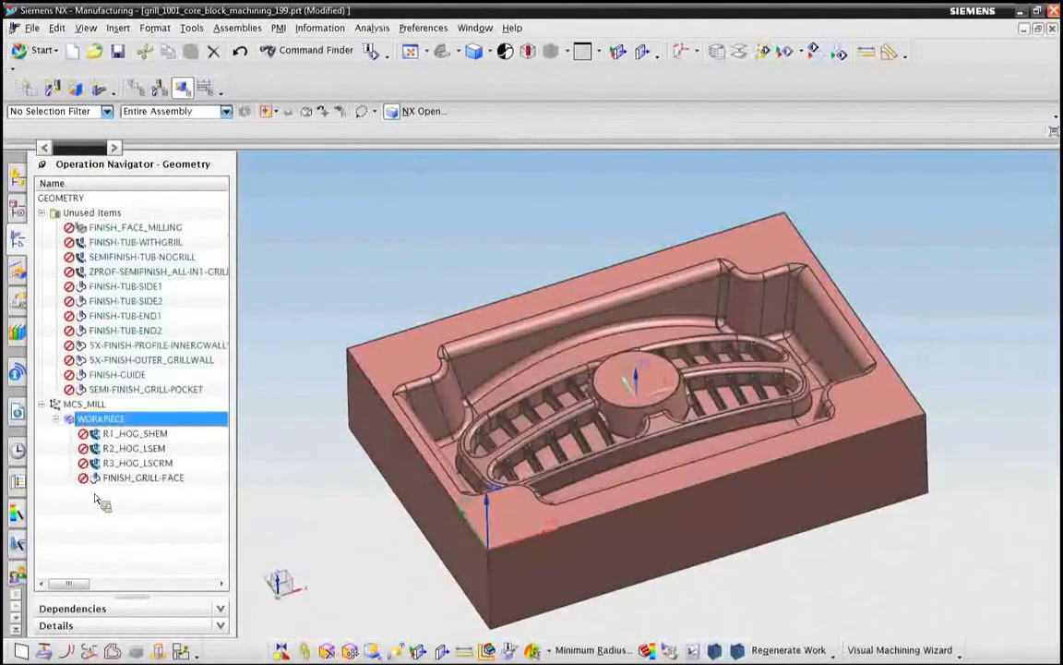
Step: Generate the tool path for the R1_HOG_SHEM operation and accept it
right_click(136, 433)
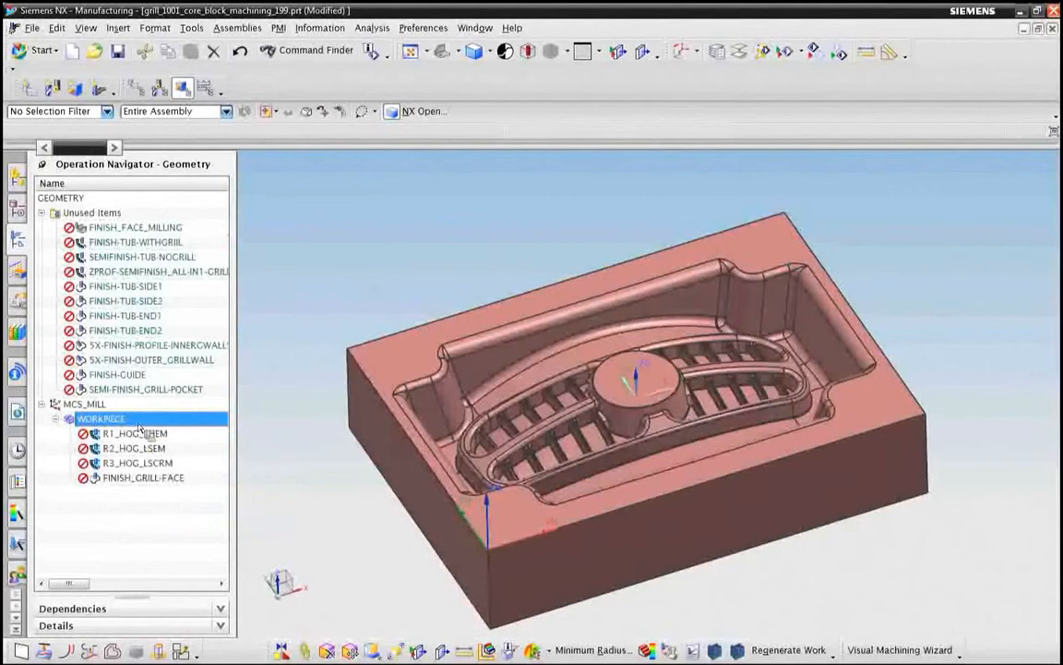
left_click(168, 245)
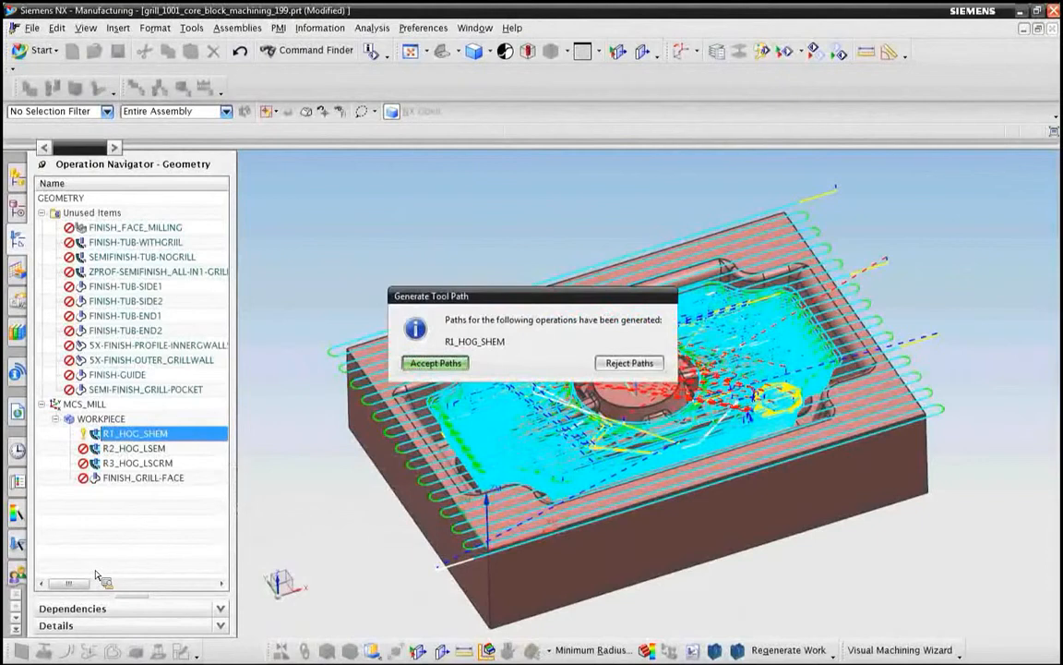
left_click(437, 364)
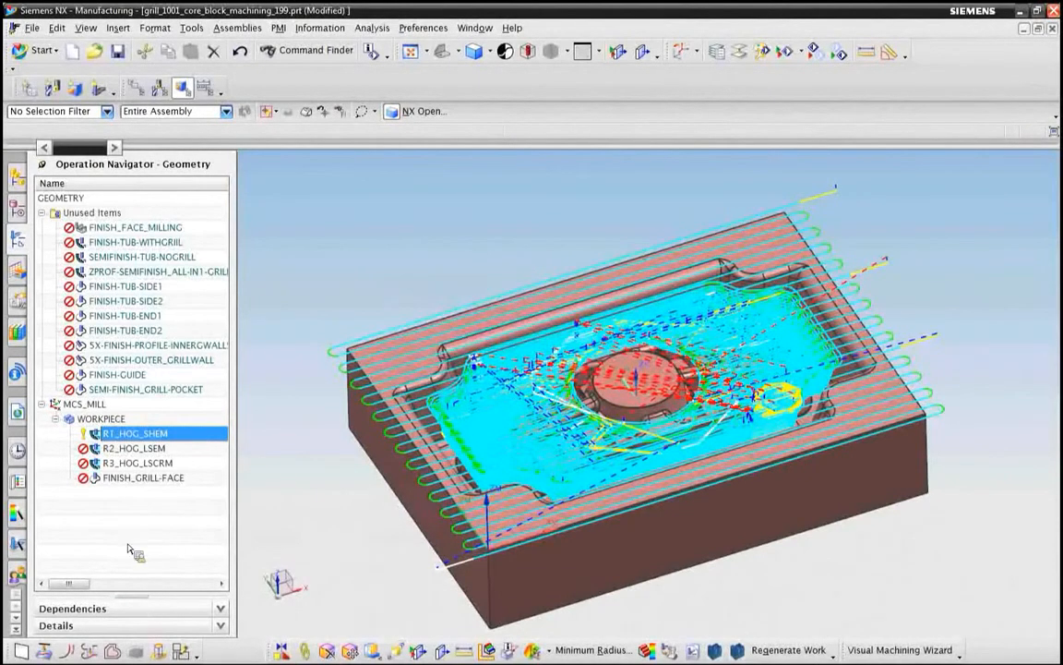
Step: Verify the R1_HOG_SHEM tool path with a 2D Dynamic material removal simulation, interrupting it after the first cuts
right_click(113, 434)
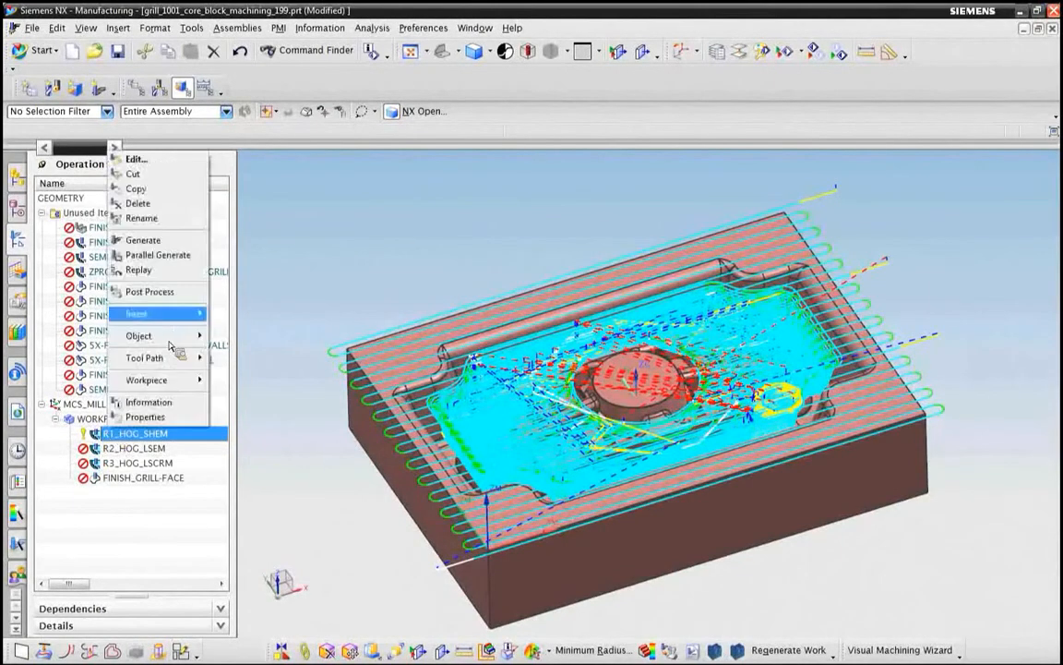
mouse_move(157, 357)
left_click(242, 461)
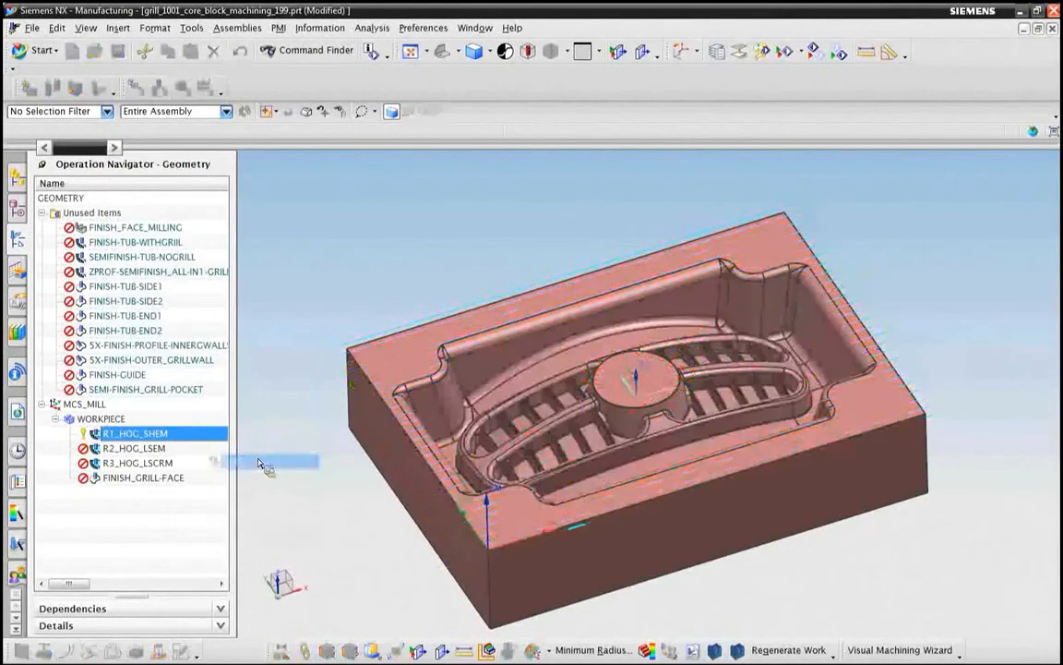
left_click(170, 179)
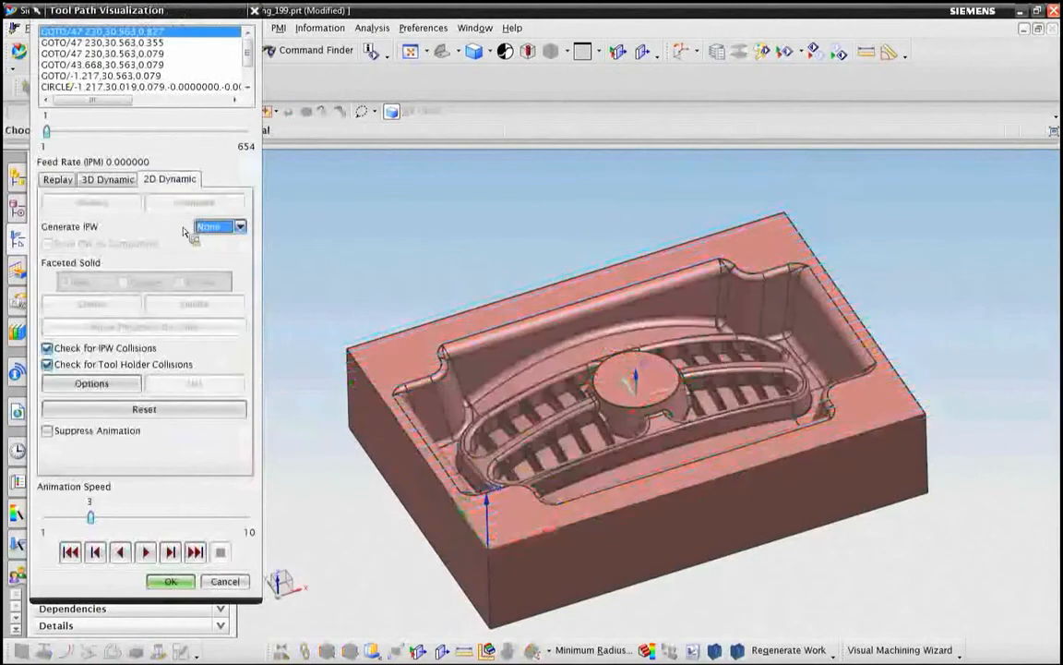
left_click(146, 552)
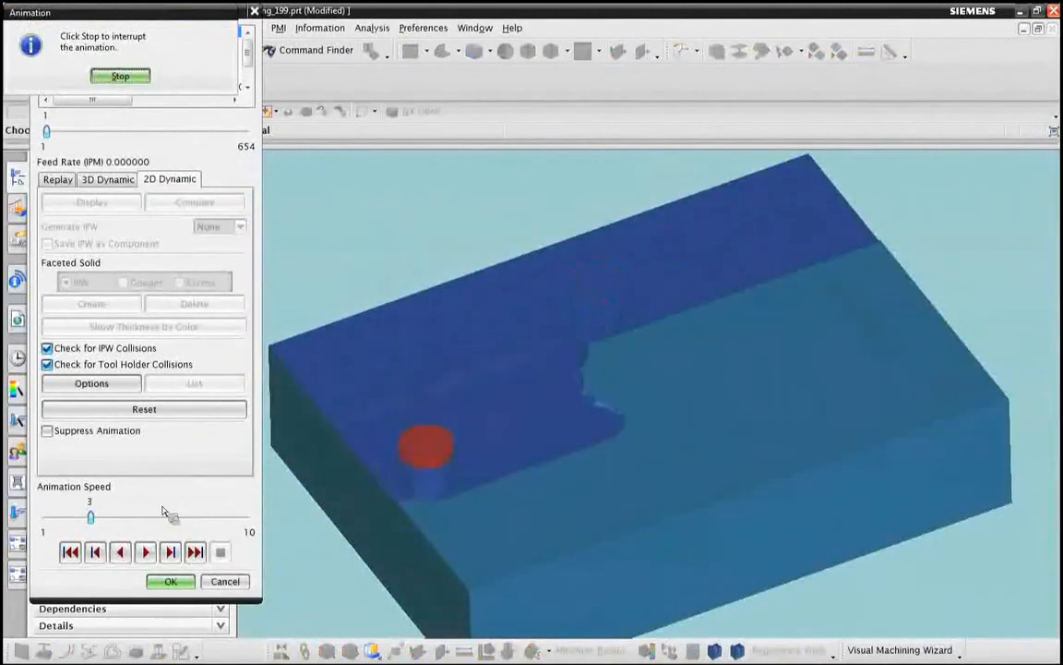
left_click(118, 80)
Step: Raise the animation speed to 10, resume the R1_HOG_SHEM cutting simulation partway through the path, and close the visualization
left_click(112, 520)
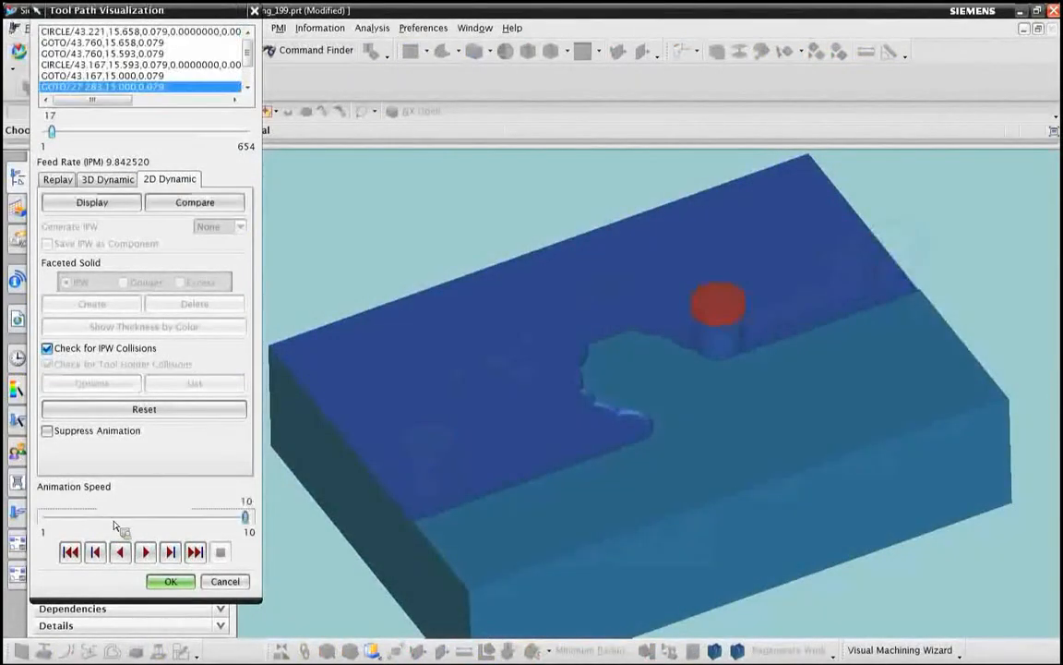
left_click(145, 551)
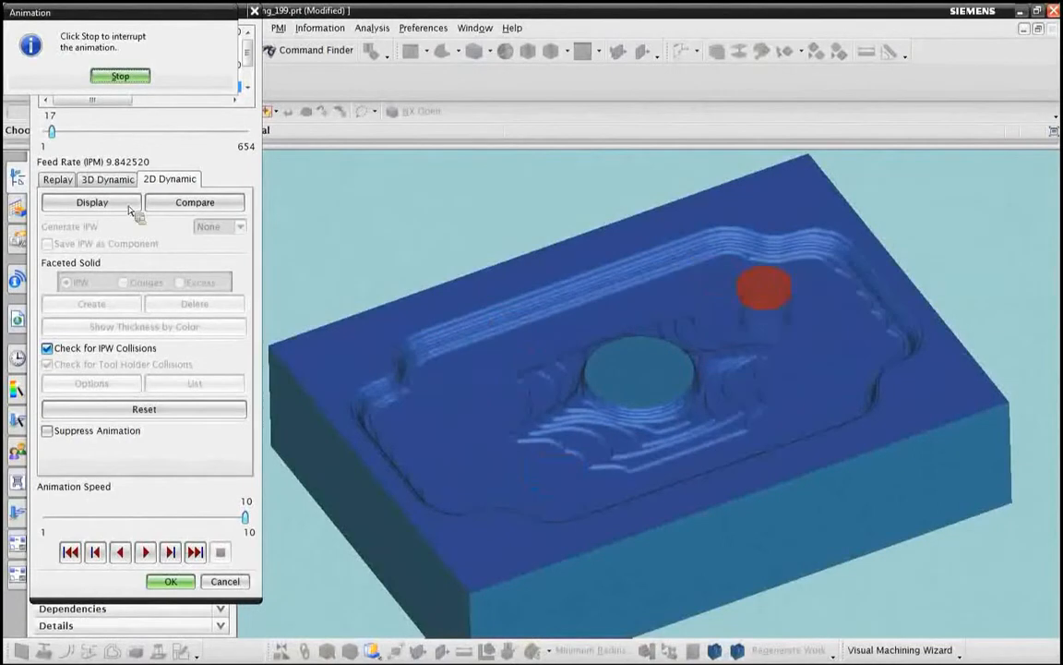
left_click(120, 75)
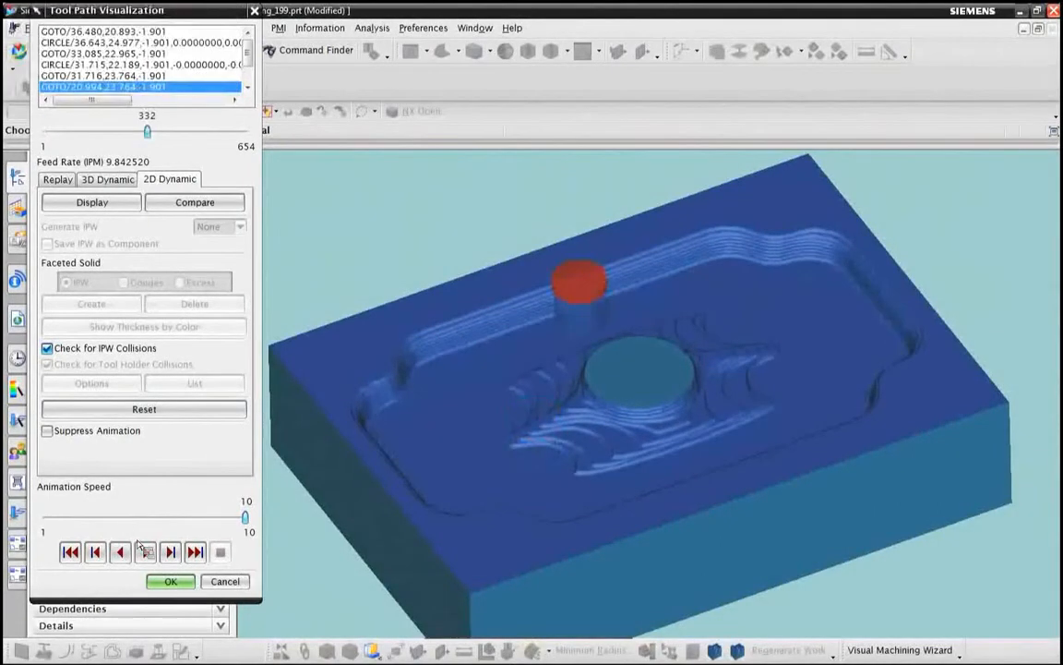
left_click(169, 580)
key("ctrl+f")
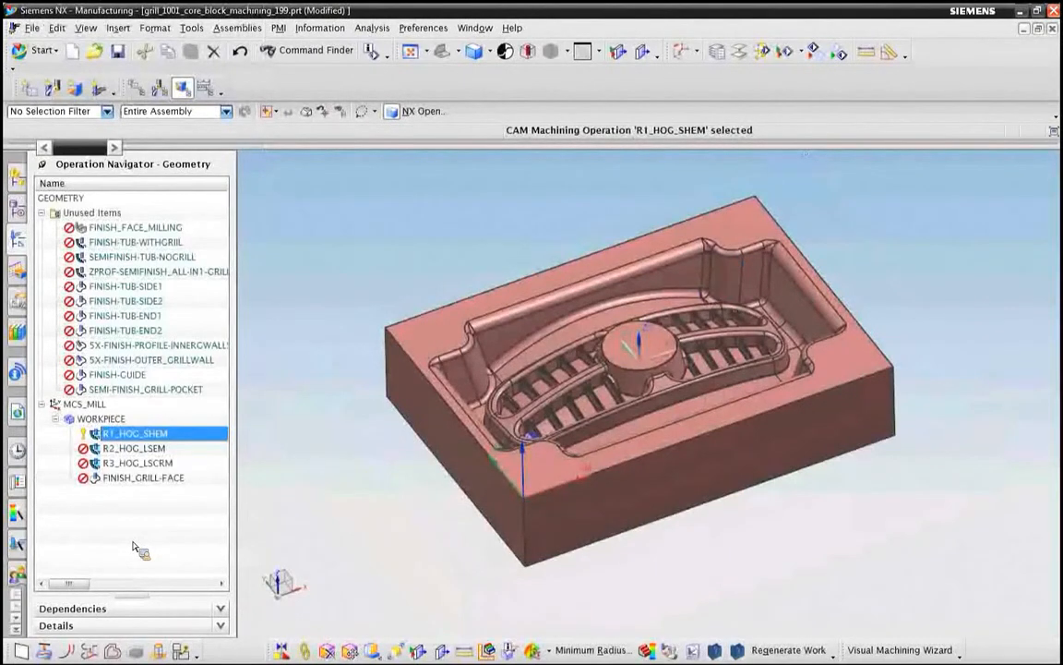
Step: Switch to Modeling, display the parent assembly grill_1001_PROJECT_TOP_213 and make it the work part
left_click(26, 171)
left_click(54, 51)
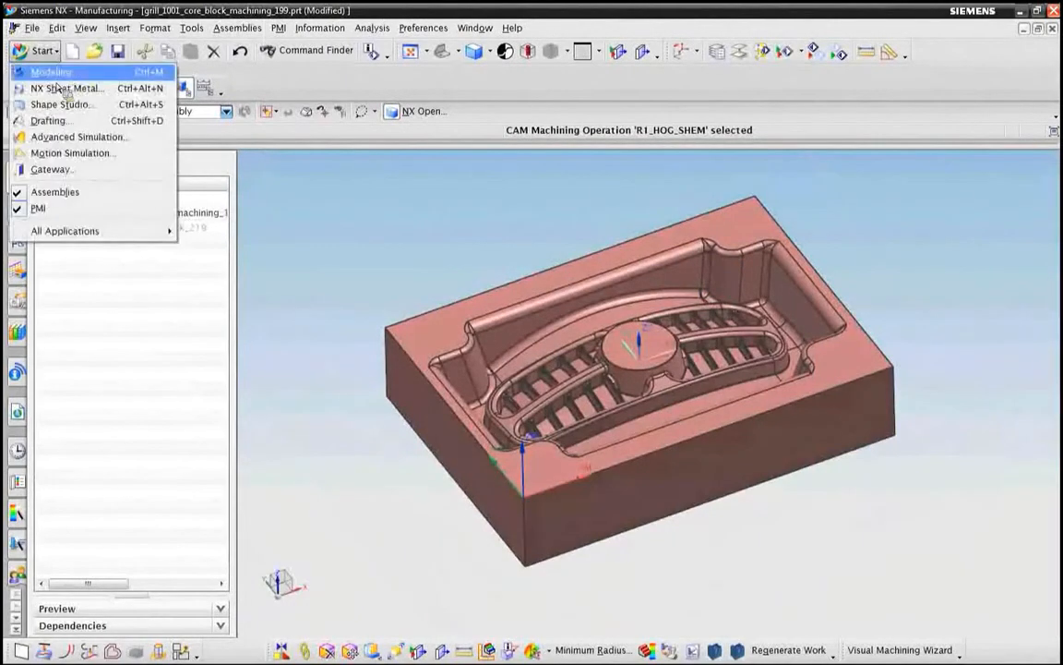
left_click(56, 74)
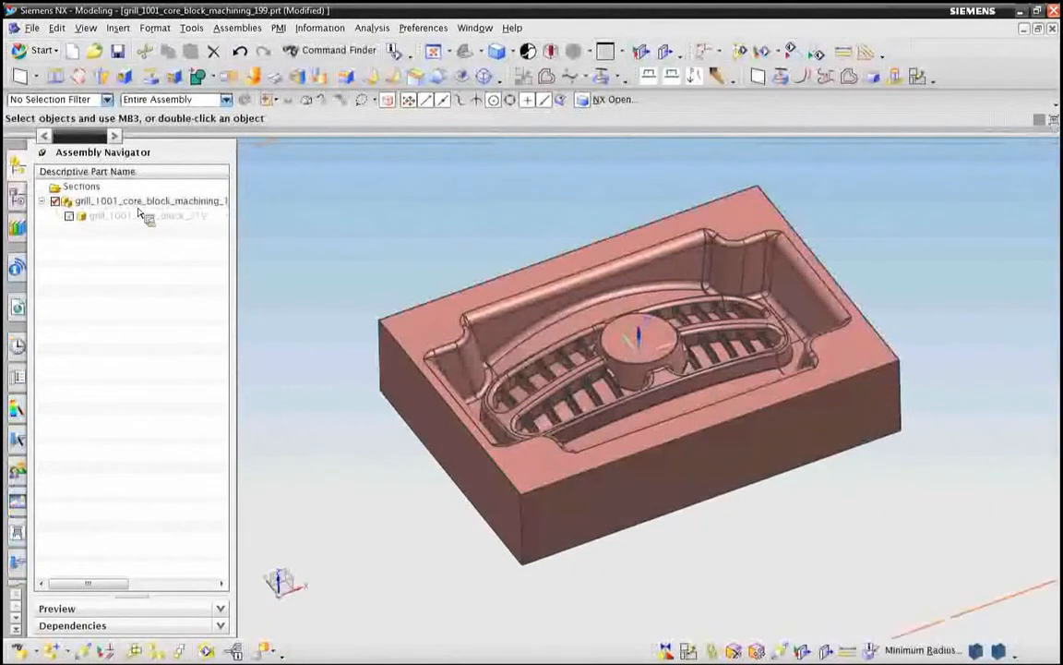
right_click(138, 202)
mouse_move(215, 236)
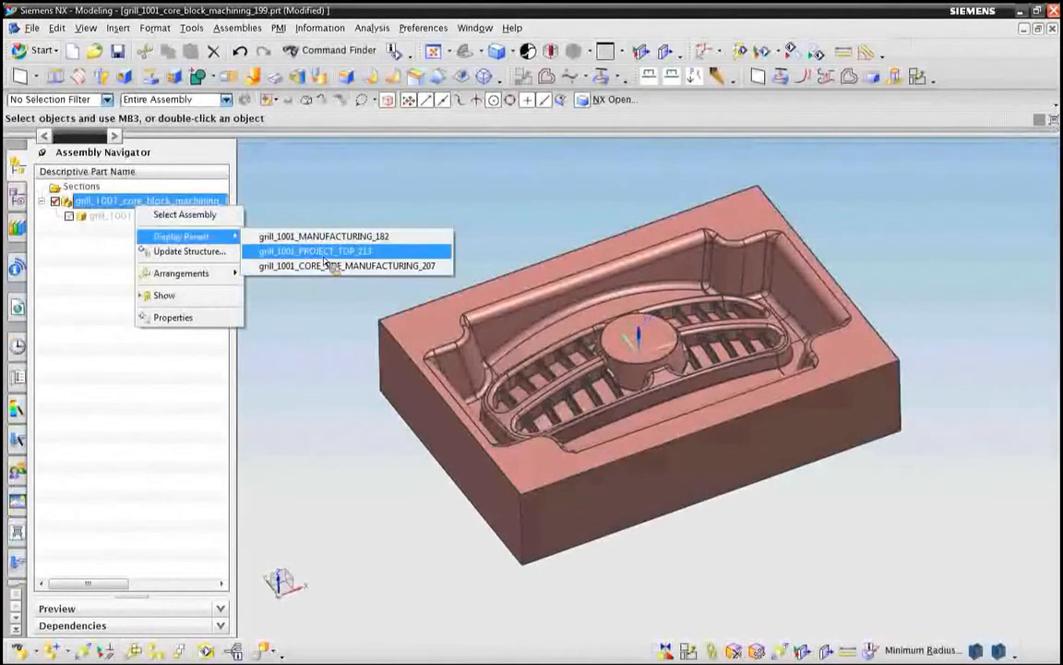
left_click(323, 256)
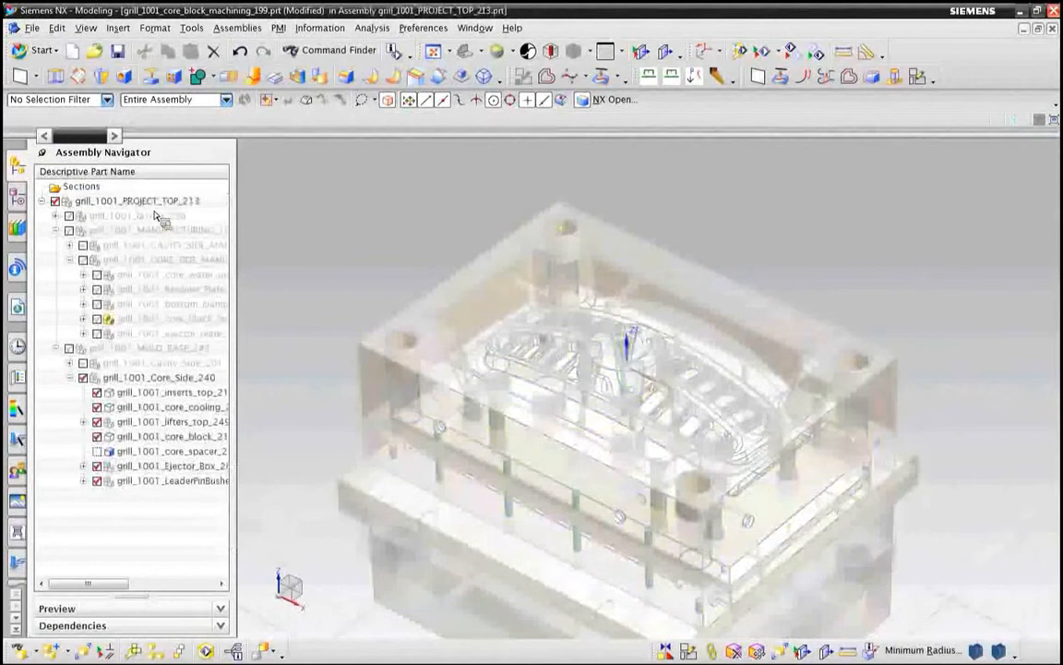
double_click(155, 204)
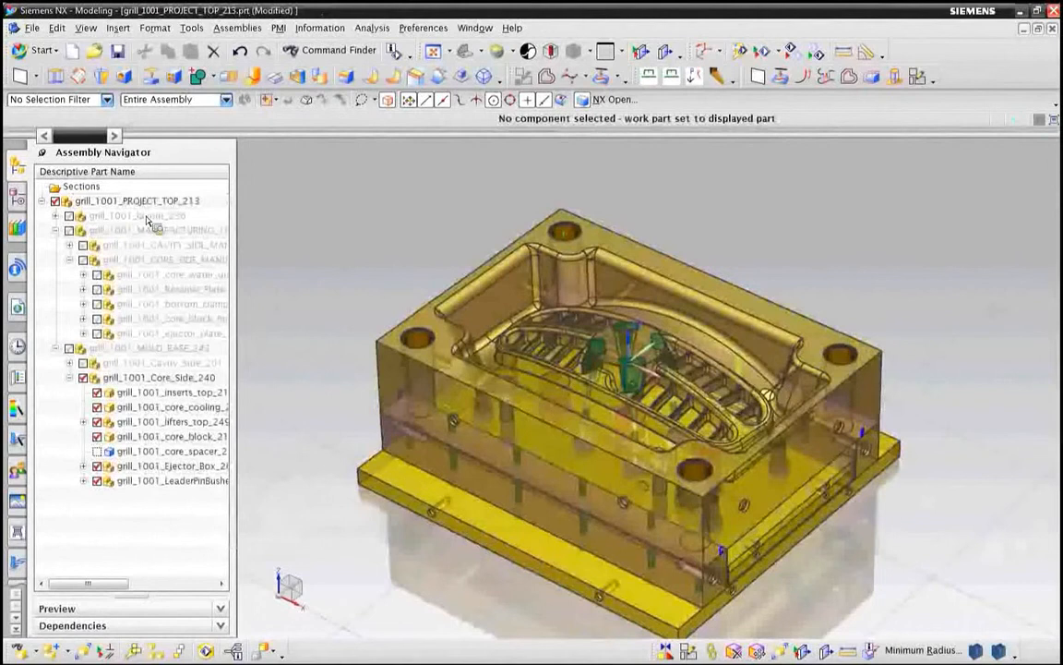
Step: Make grill_1001_trim_259, under the layout and prod subassemblies, the displayed part
left_click(55, 216)
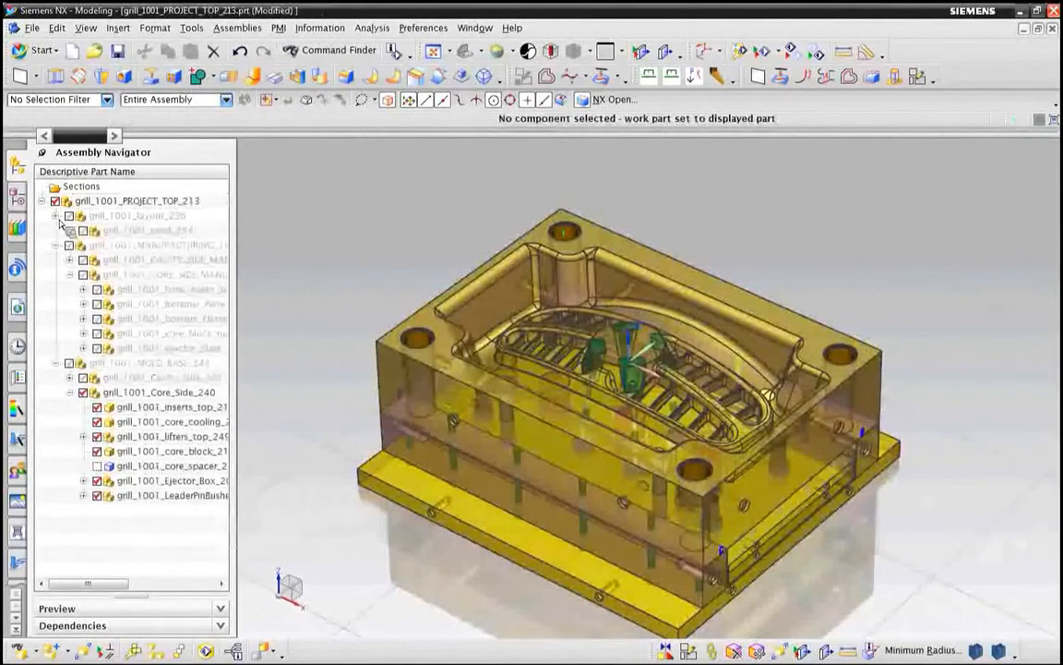
left_click(69, 230)
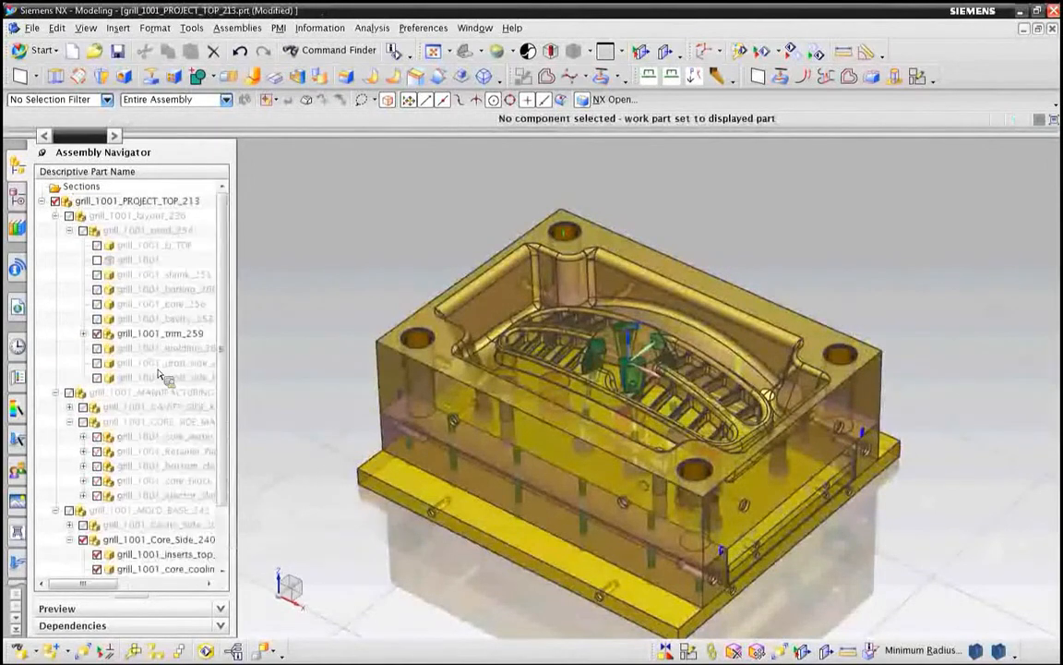
right_click(164, 334)
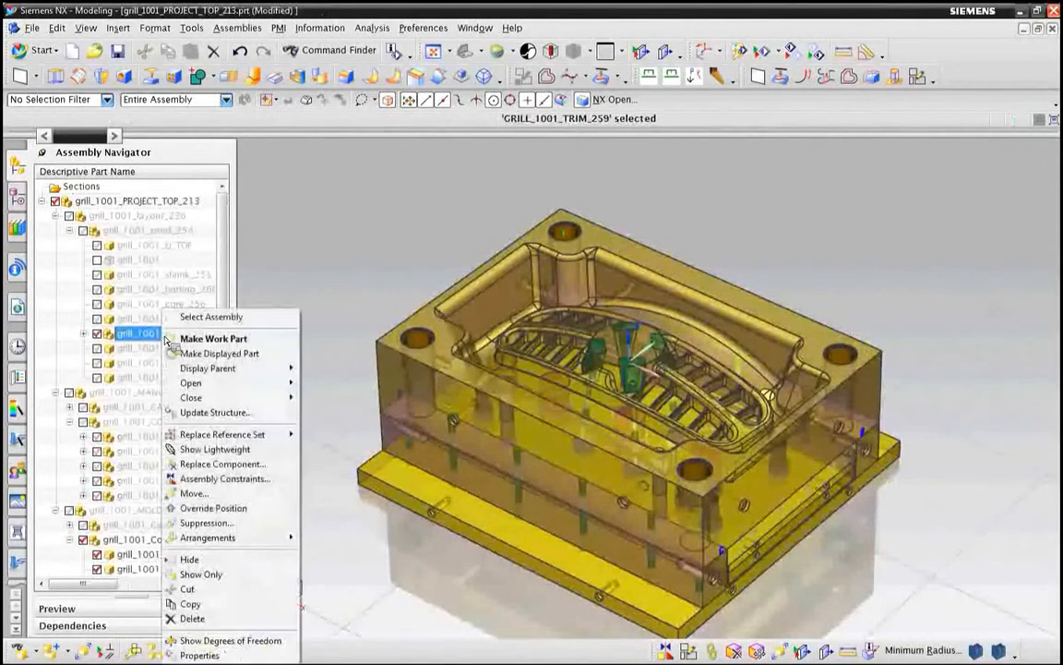
left_click(217, 354)
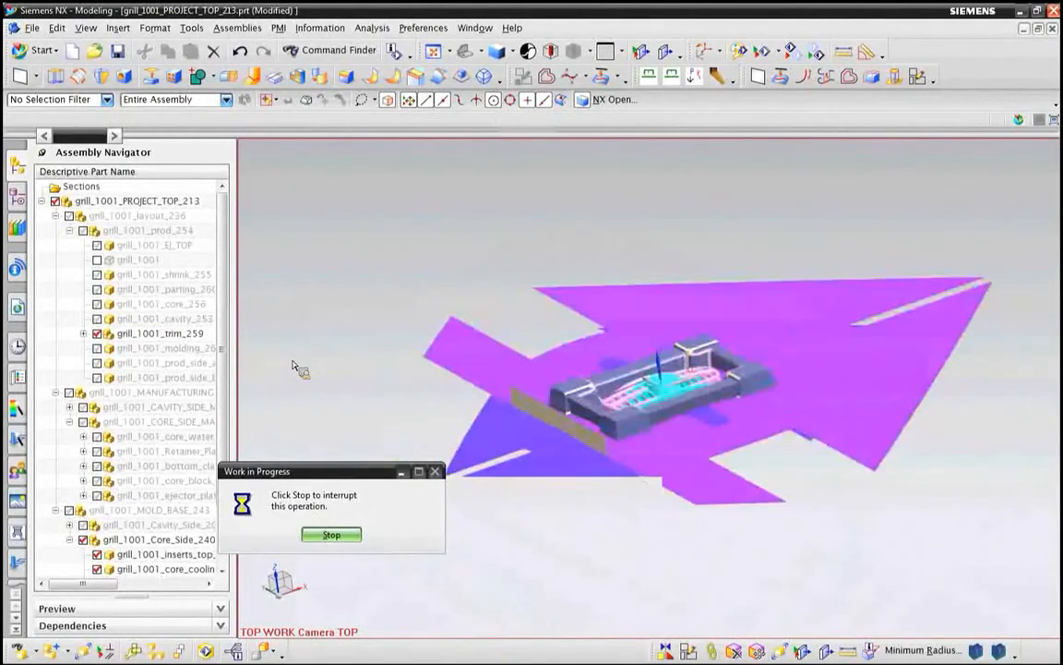
Step: Relink the CORE_TRIM_SHEET linked body to the core seed sheet of TRIM_DATA_1 and dismiss the update report
left_click(19, 196)
right_click(124, 203)
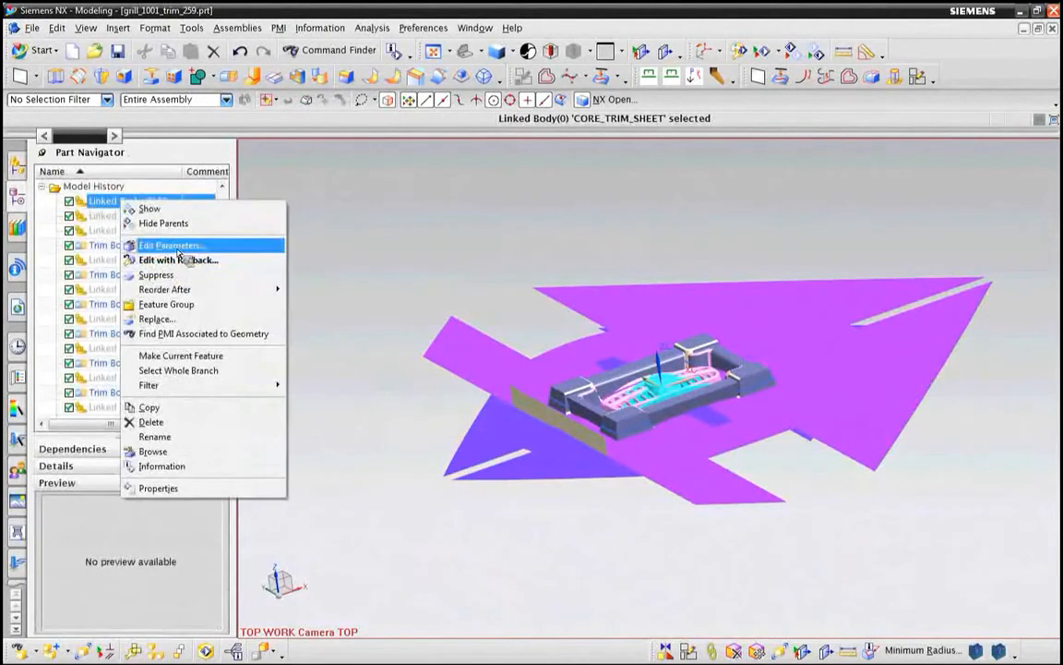
left_click(177, 247)
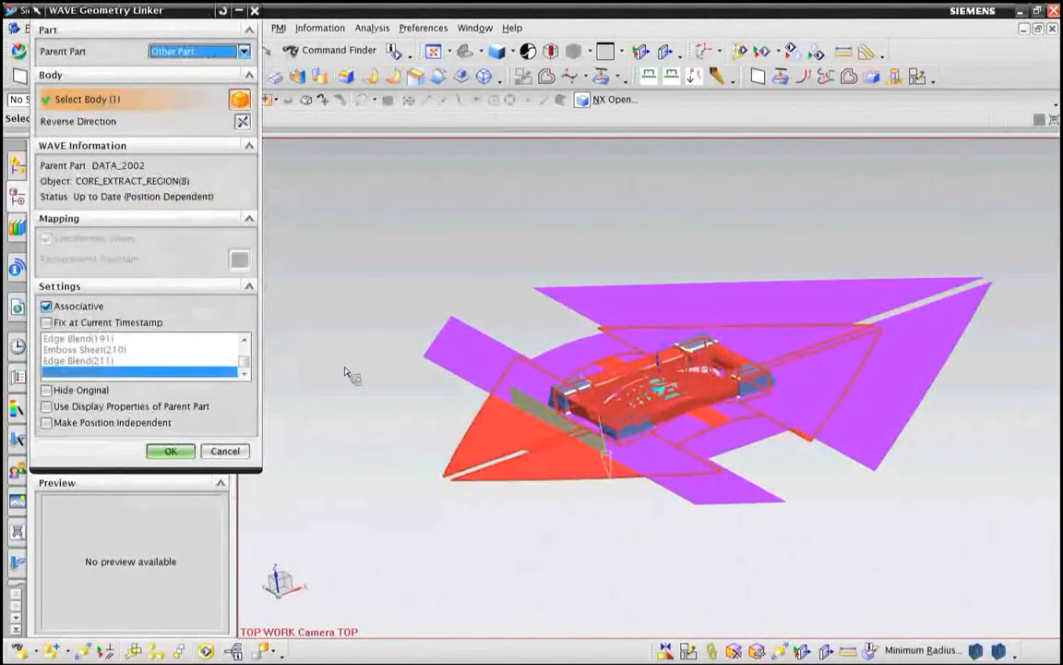
left_click(449, 351)
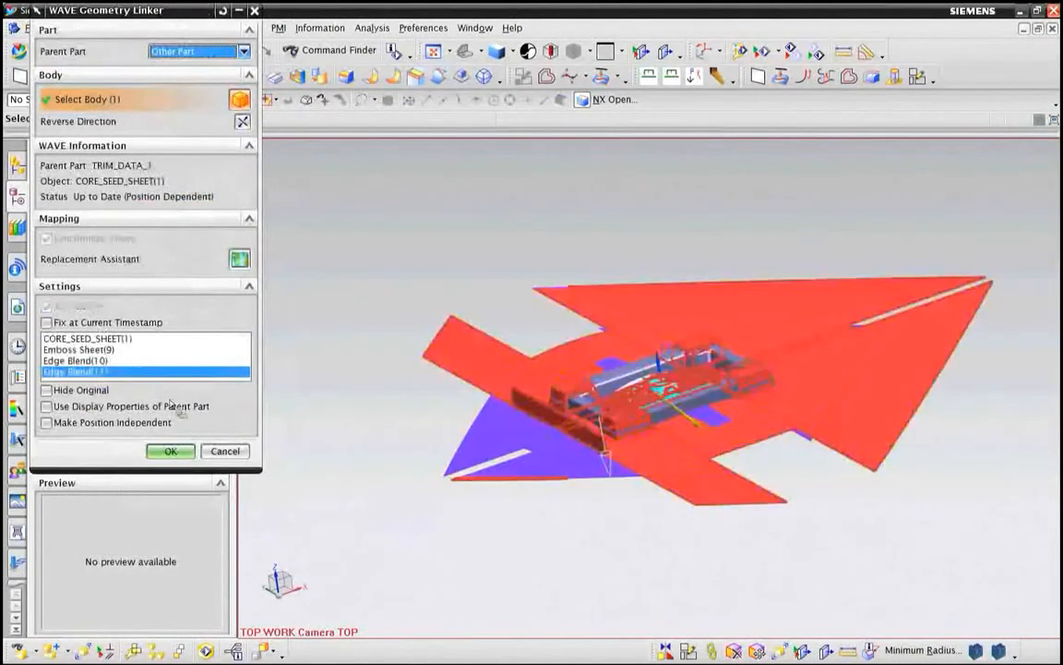
left_click(170, 451)
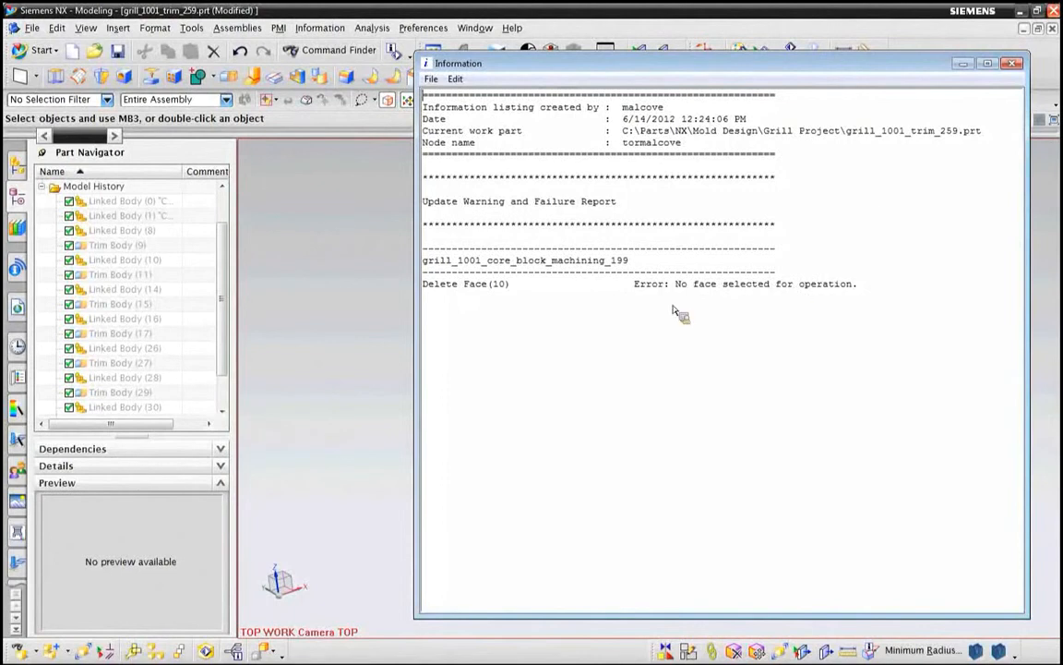
left_click(1013, 64)
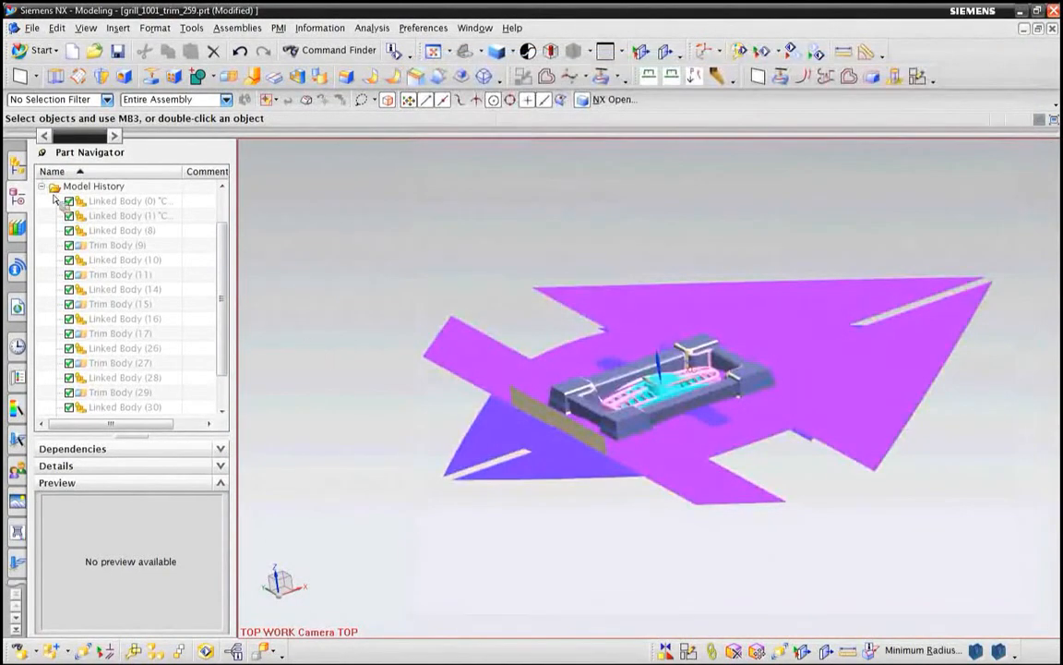
Step: Return to the parent assembly grill_1001_PROJECT_TOP_213 as the displayed part and make it the work part
left_click(17, 164)
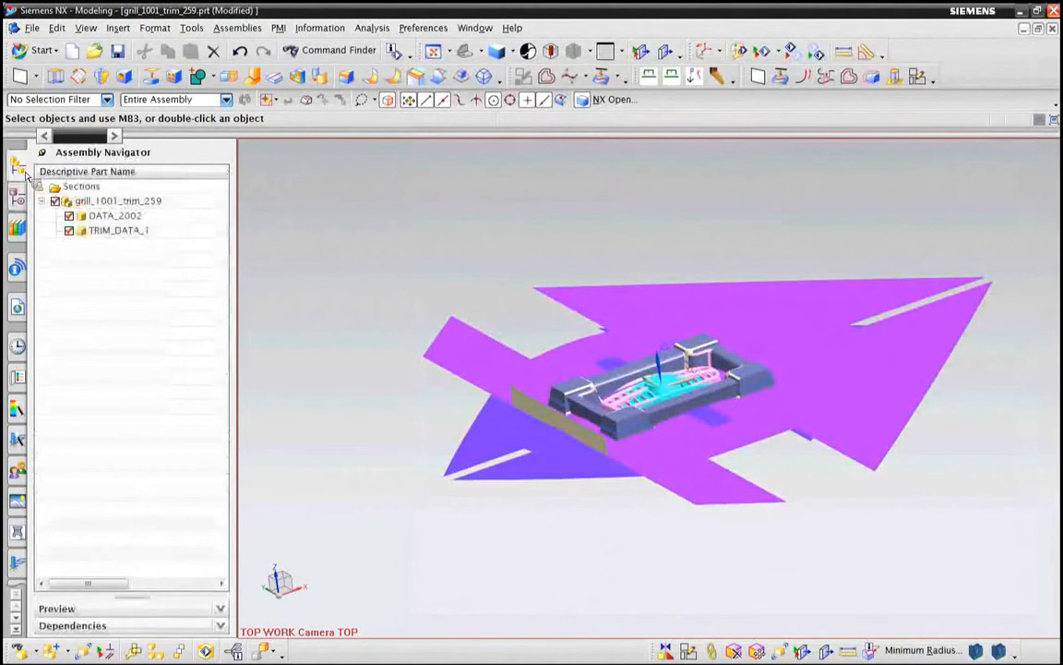
right_click(123, 202)
mouse_move(212, 232)
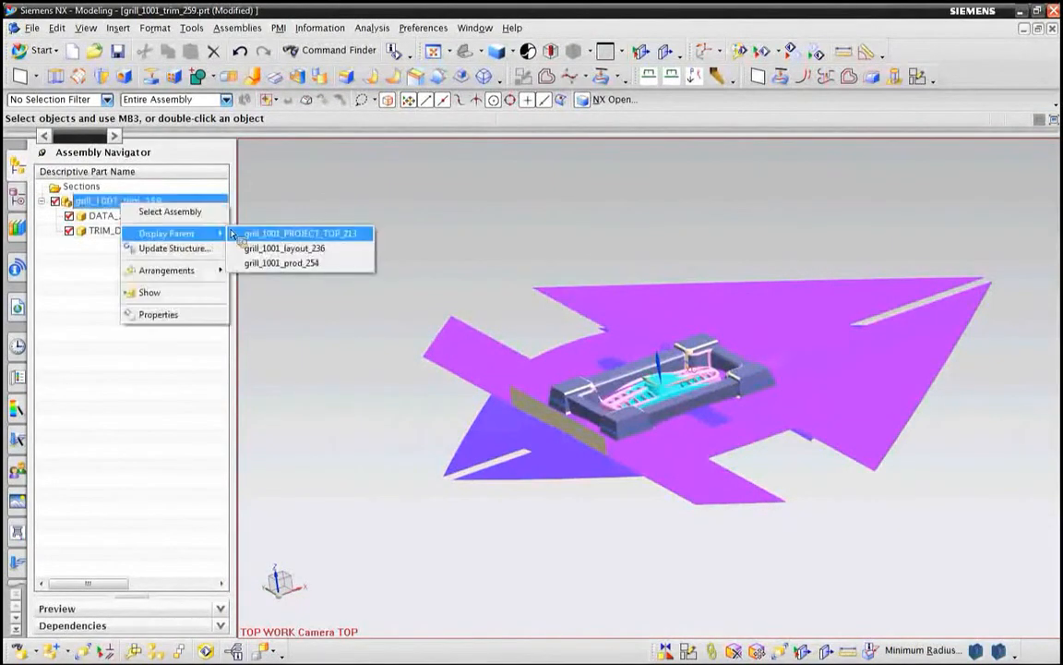
left_click(282, 236)
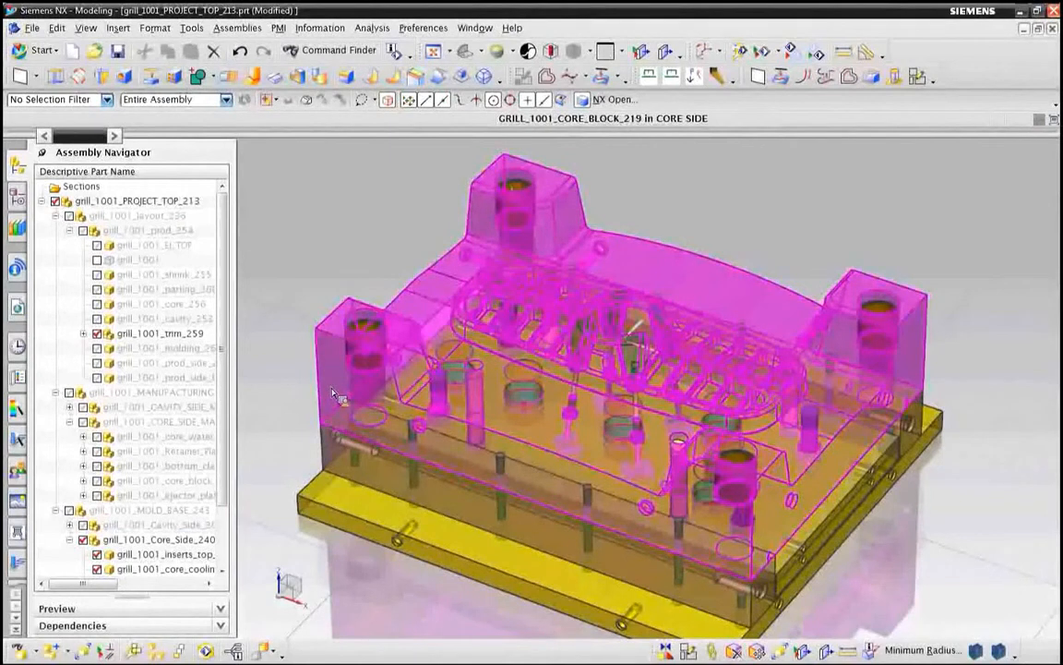
left_click(334, 394)
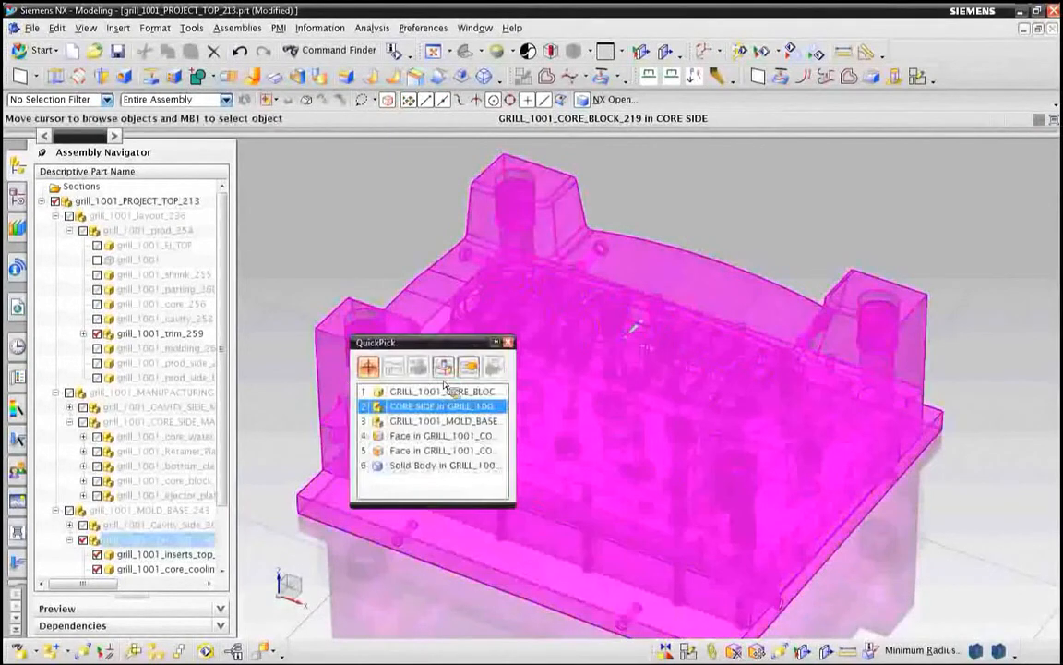
double_click(336, 246)
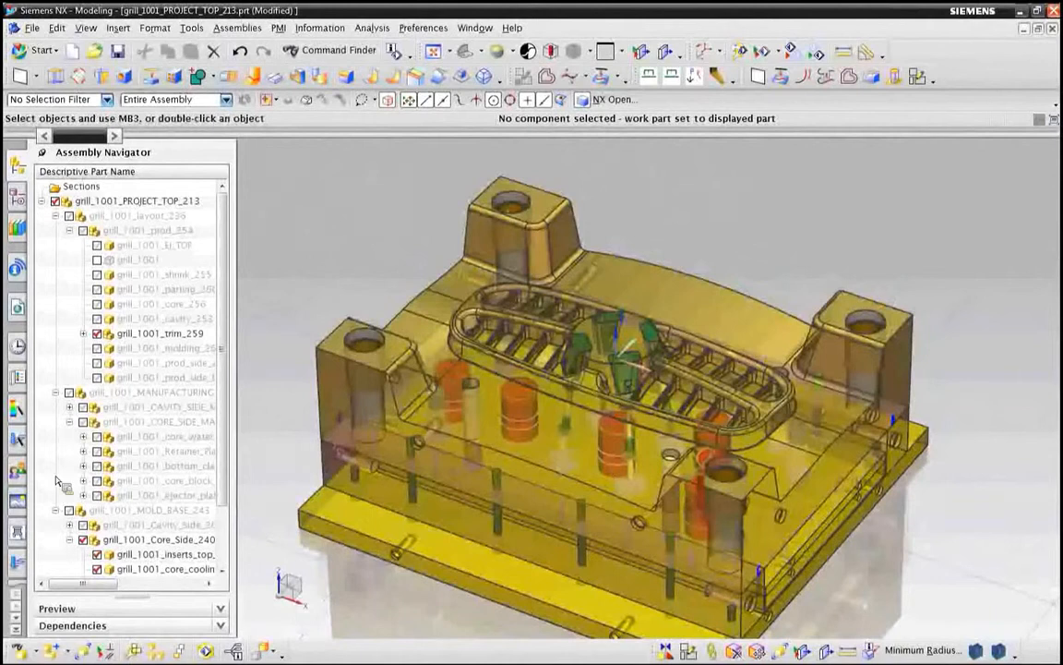
Step: Make grill_1001_core_block_machining_199 the displayed part and show its model history
right_click(185, 483)
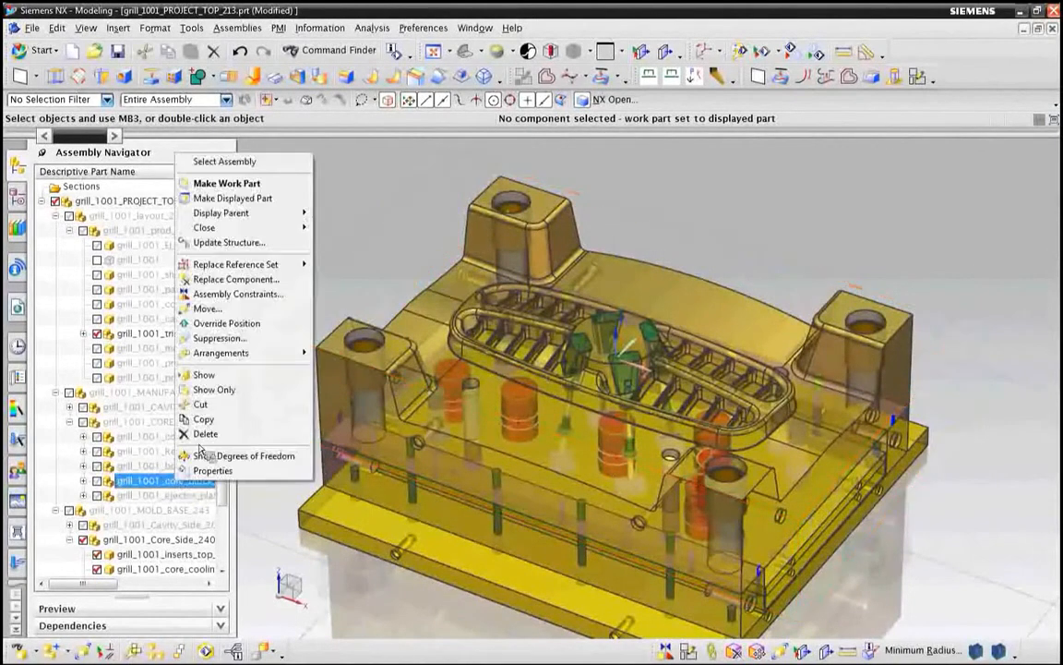
left_click(247, 202)
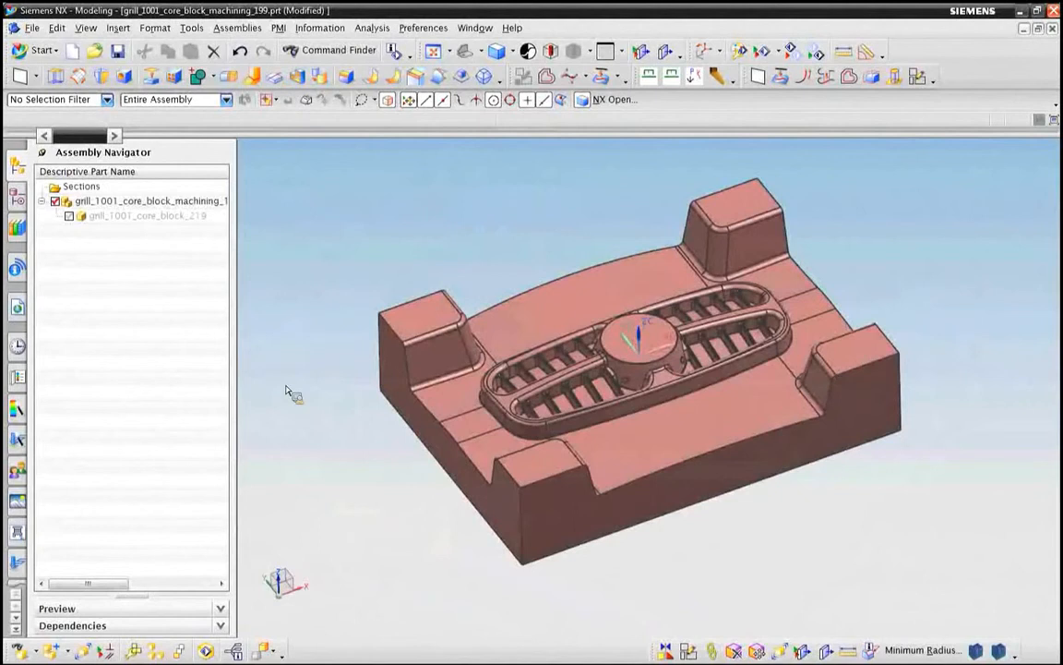
left_click(18, 196)
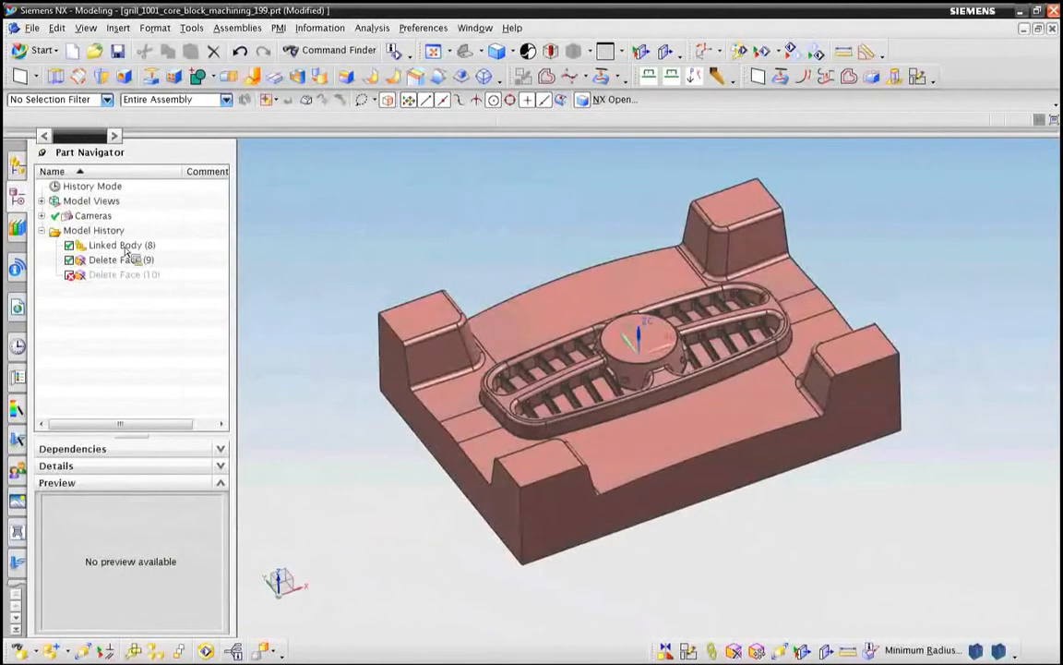
Step: Open the failed Delete Face (10) feature for editing and clear its outdated face selection
mouse_move(130, 269)
left_mouse_down()
mouse_move(106, 233)
mouse_move(118, 223)
mouse_move(96, 269)
mouse_move(129, 265)
left_mouse_up()
mouse_move(135, 289)
left_mouse_down()
mouse_move(75, 285)
mouse_move(131, 289)
left_mouse_up()
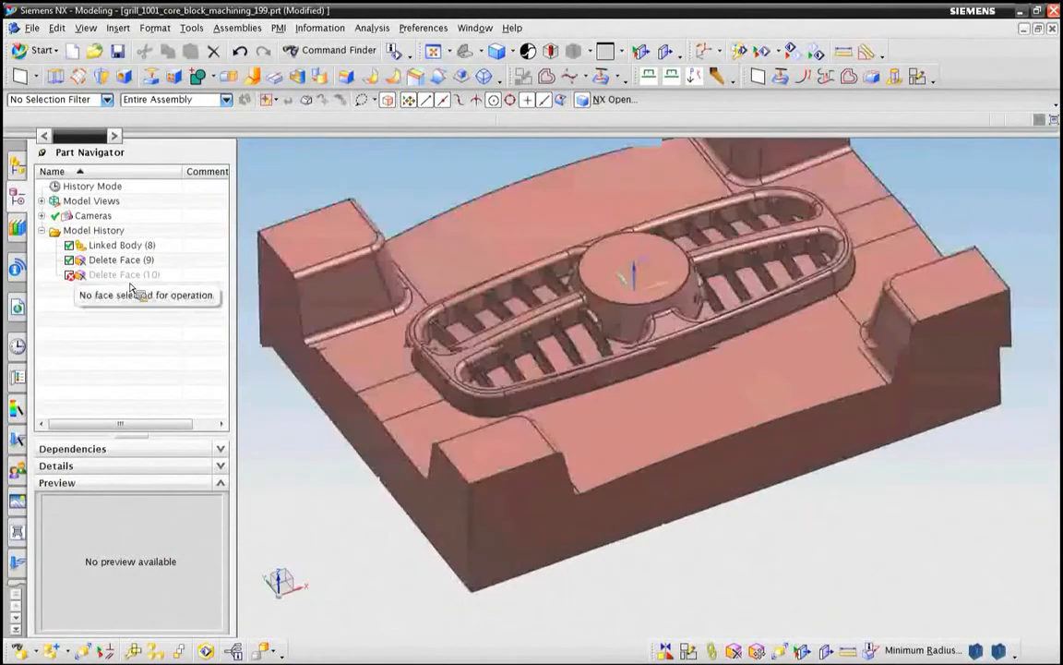
scroll(558, 344, "up", 4)
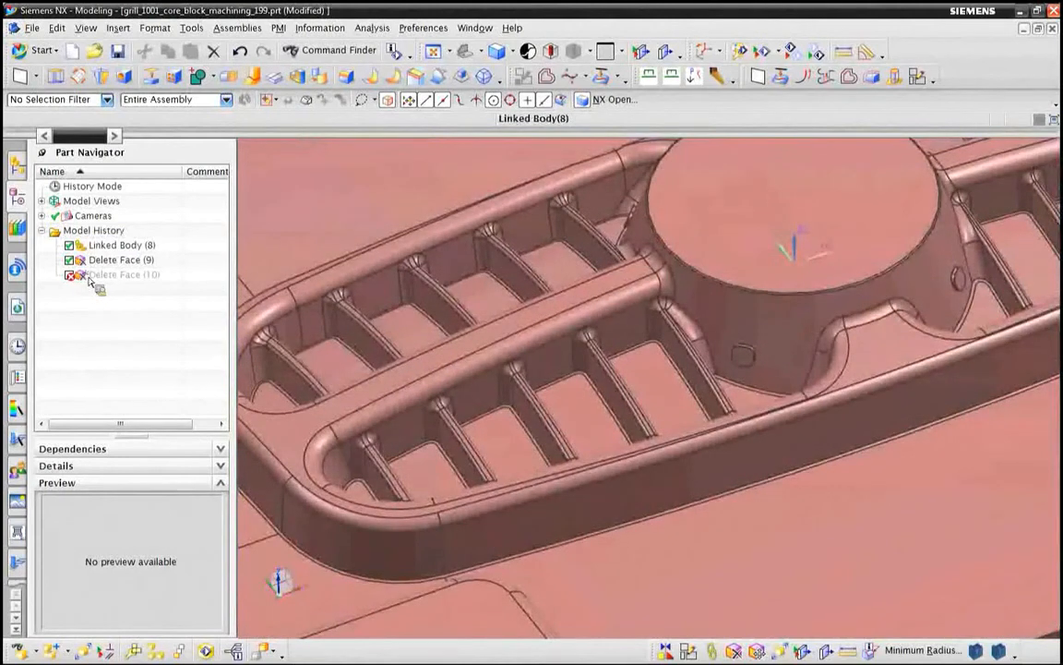
double_click(90, 275)
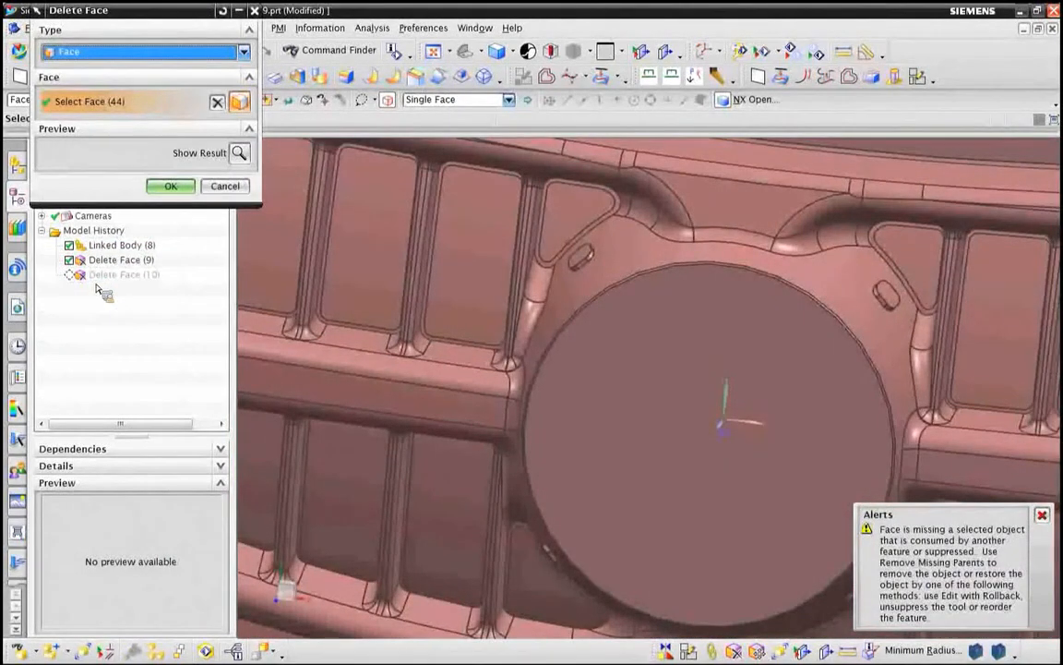
key("F8")
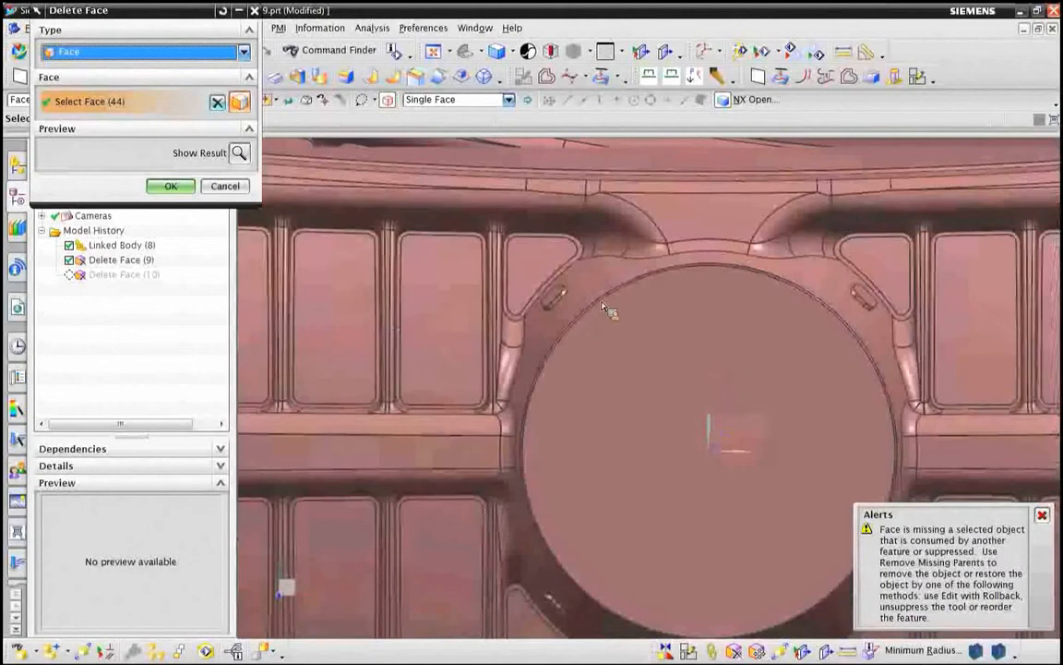
key("Escape")
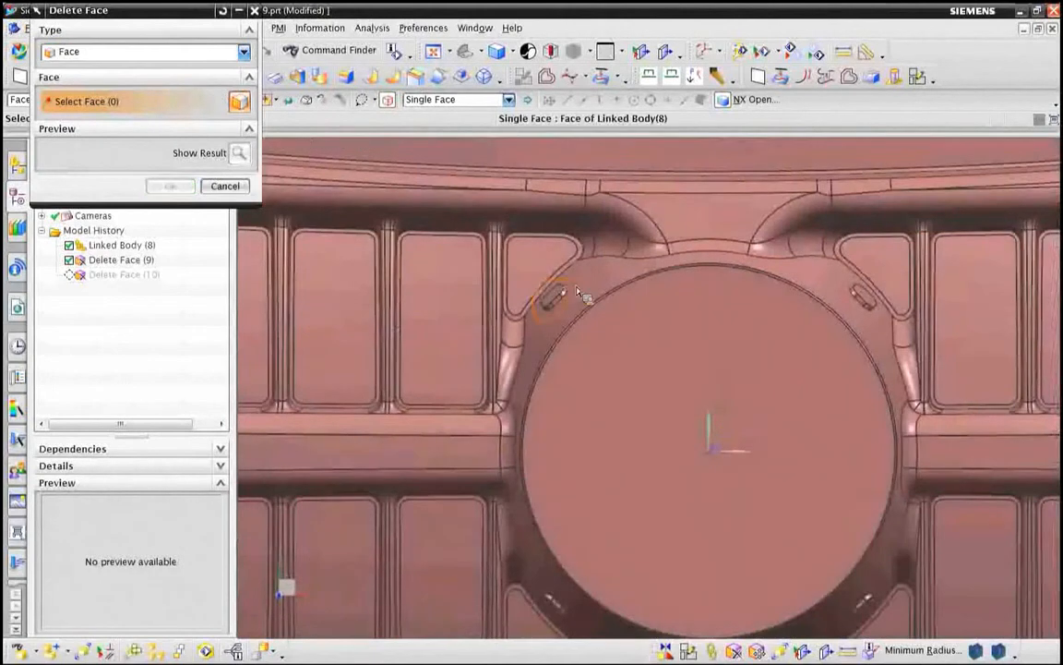
Step: Select all faces of the four small slots around the central round boss and apply the repaired Delete Face feature
left_click(578, 293)
left_click(898, 317)
scroll(731, 503, "down", 5)
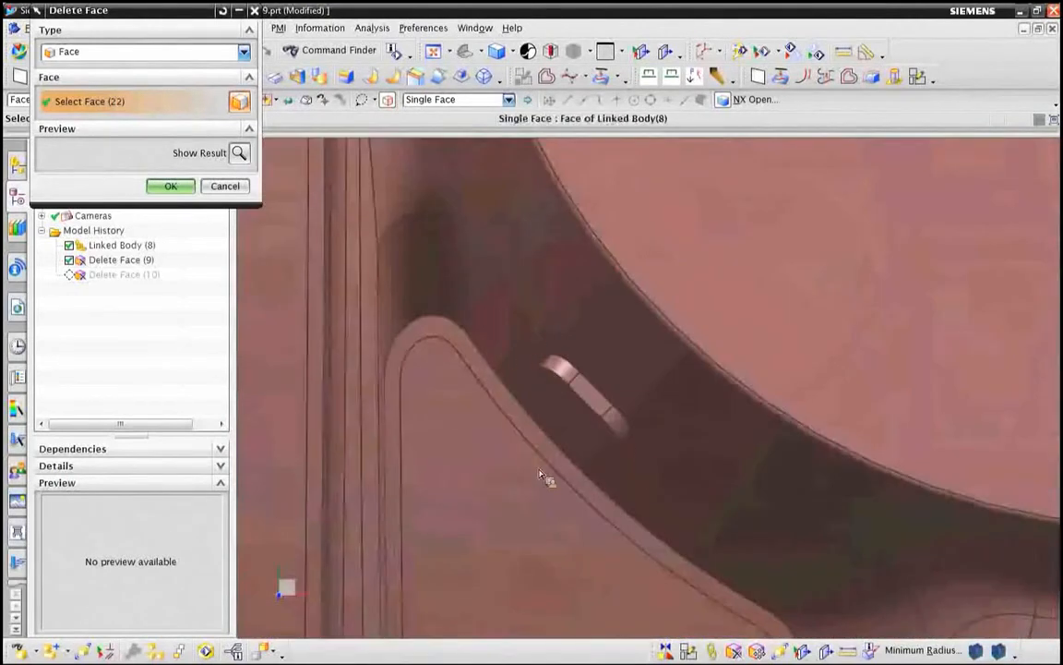
left_click(572, 417)
scroll(855, 399, "up", 3)
middle_click_drag(855, 399, 318, 326, "shift")
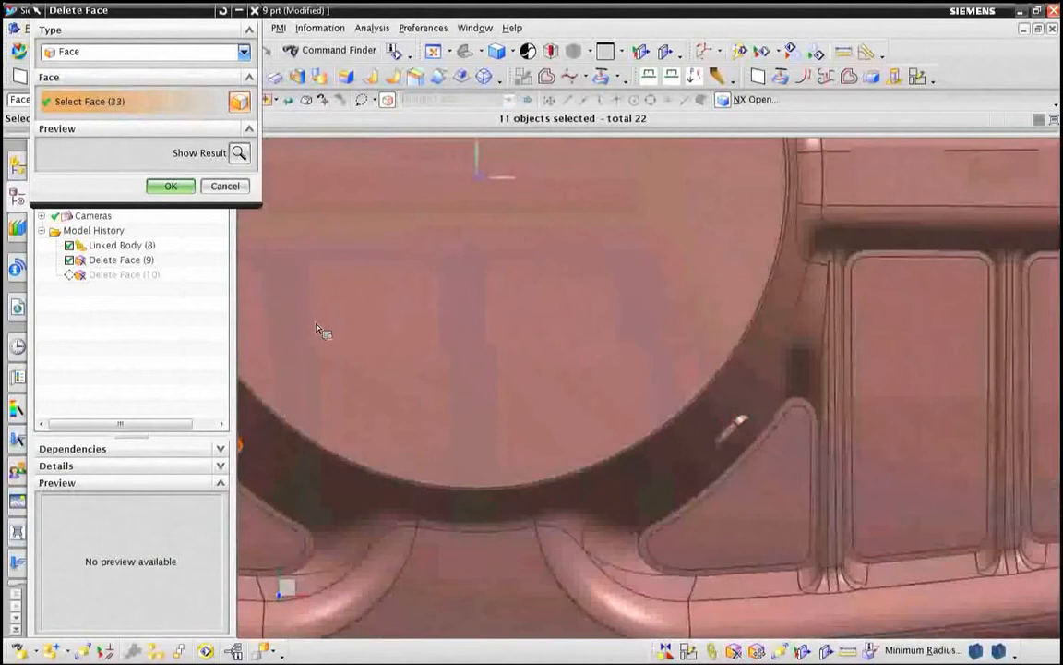
scroll(775, 455, "down", 4)
mouse_move(645, 416)
left_mouse_down()
mouse_move(767, 498)
mouse_move(755, 439)
mouse_move(712, 373)
mouse_move(678, 381)
left_mouse_up()
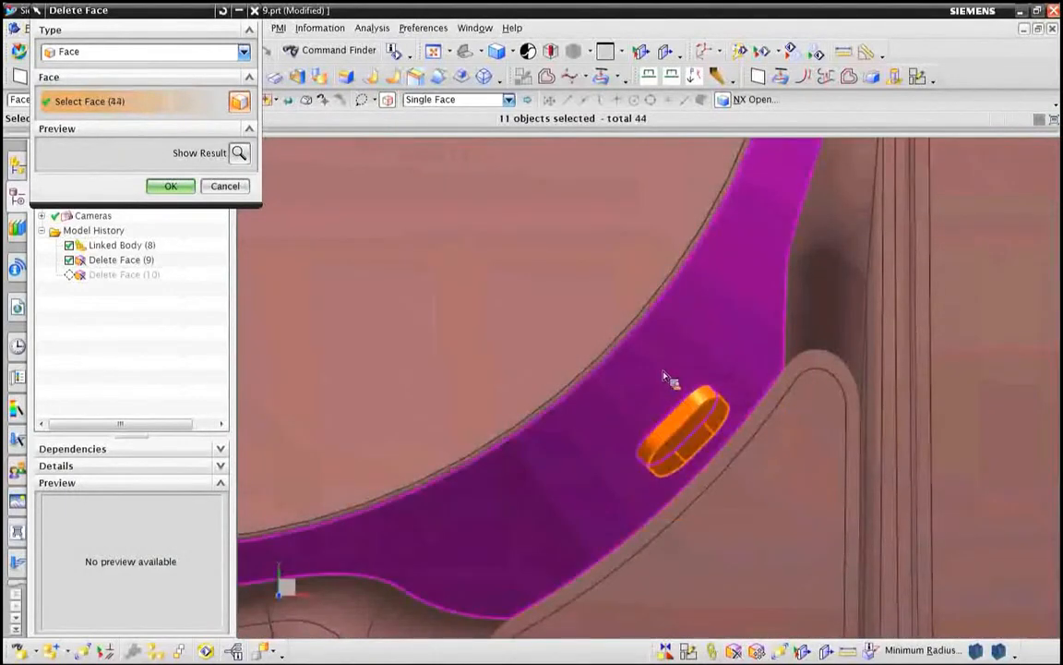
scroll(579, 443, "up", 4)
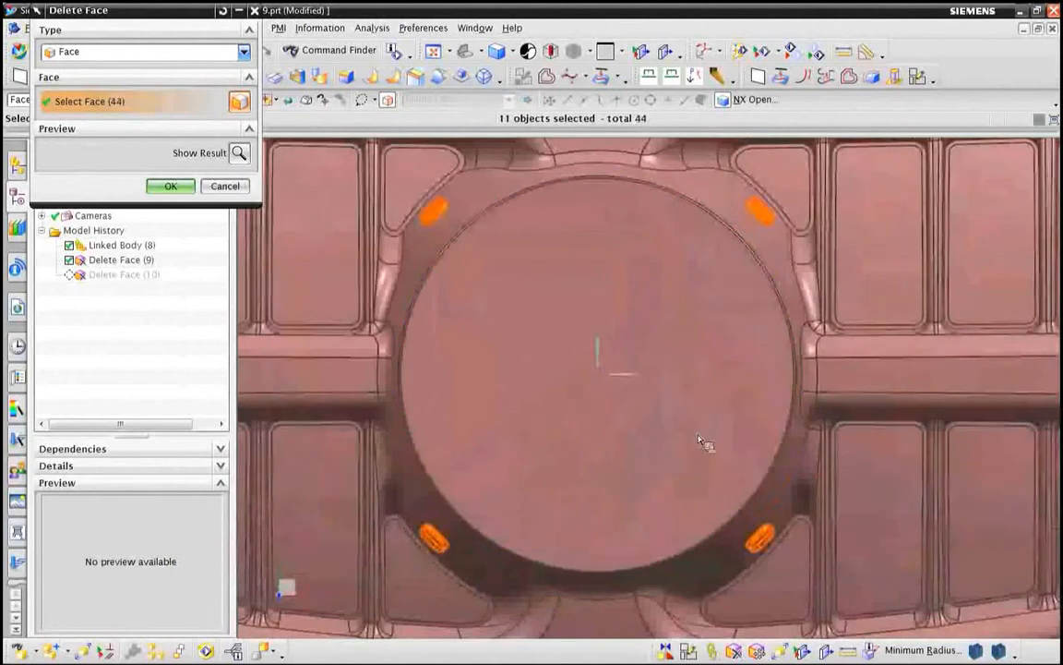
left_click(170, 187)
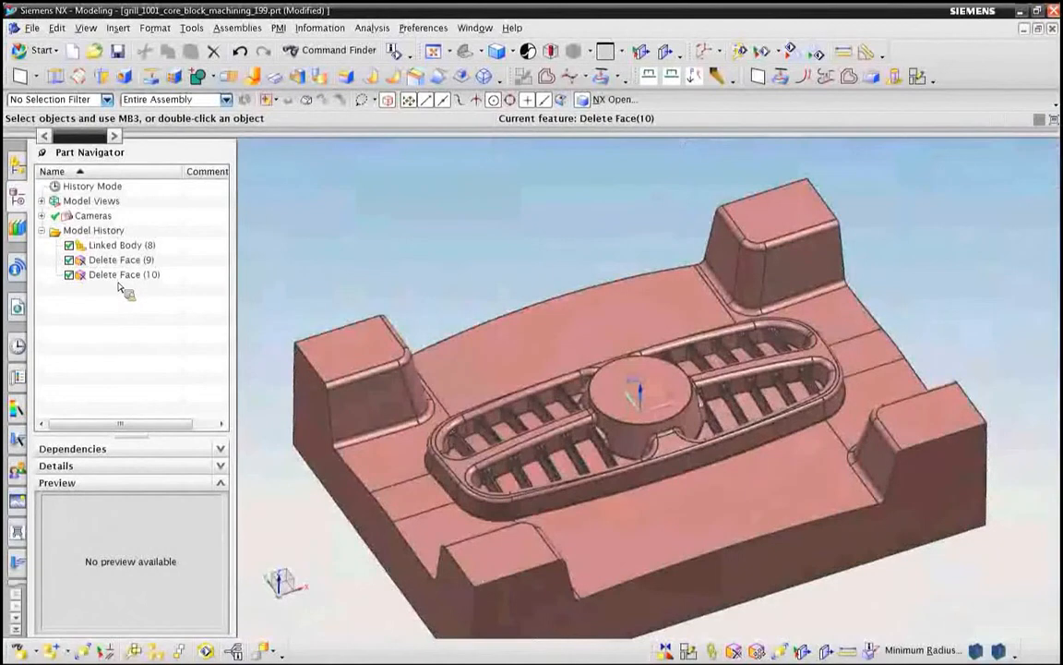
Step: Switch to Manufacturing and simulate R1_HOG_SHEM to its end in 3D Dynamic visualization with the animation suppressed
left_click(58, 52)
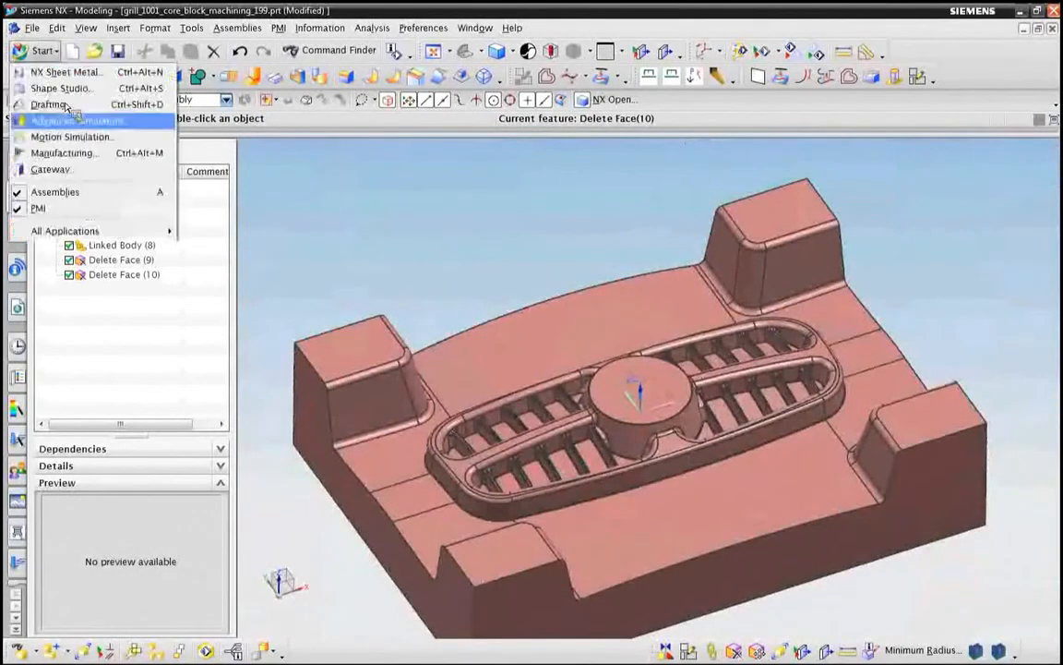
left_click(81, 152)
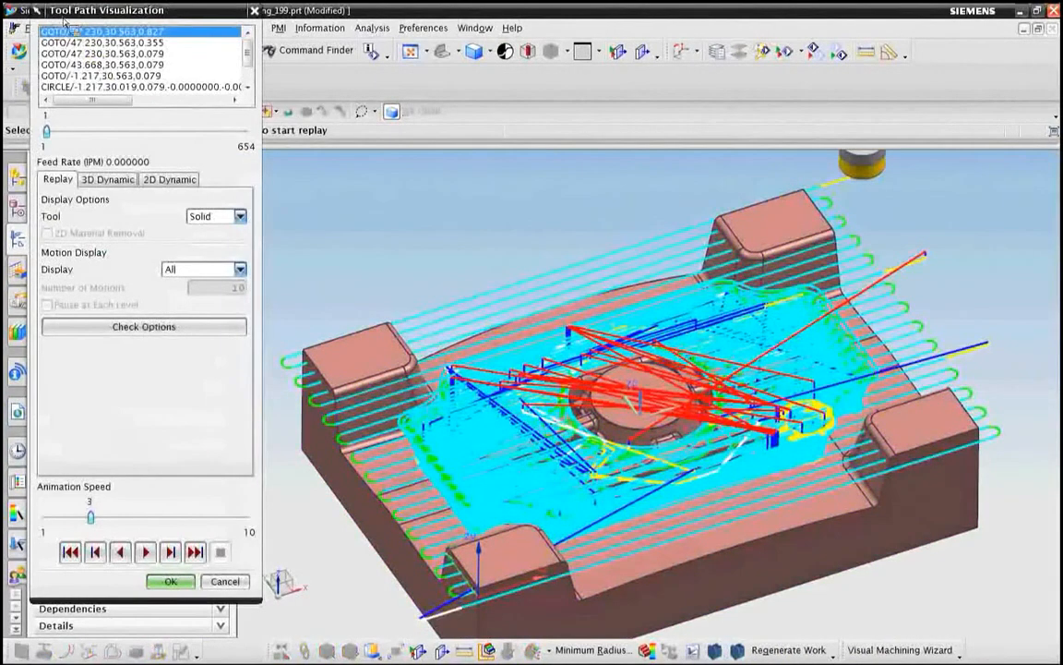
left_click(104, 179)
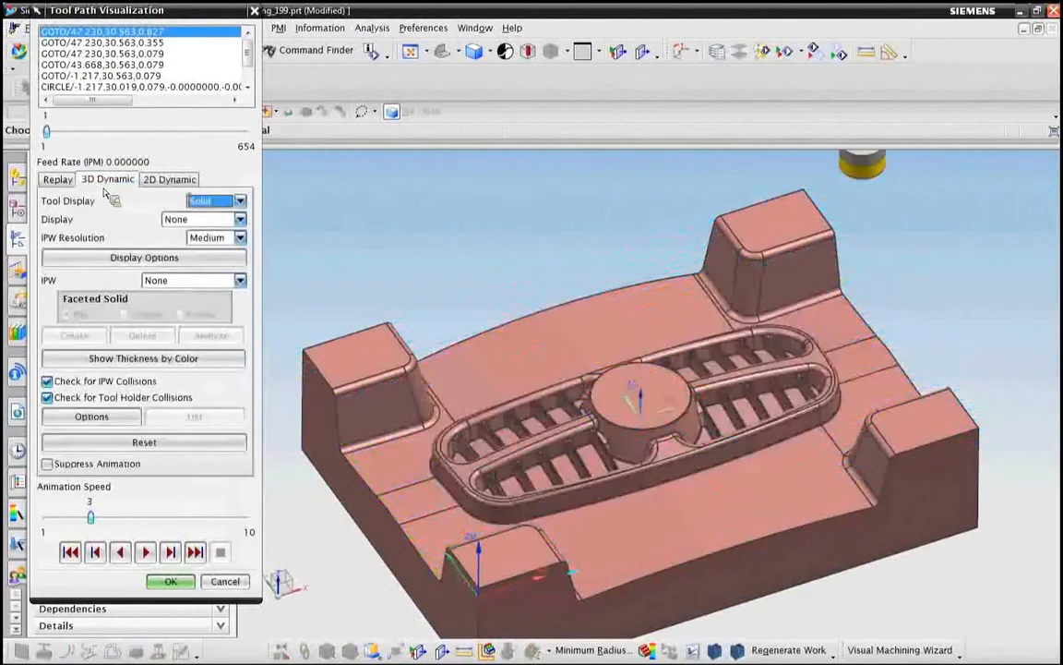
left_click(74, 464)
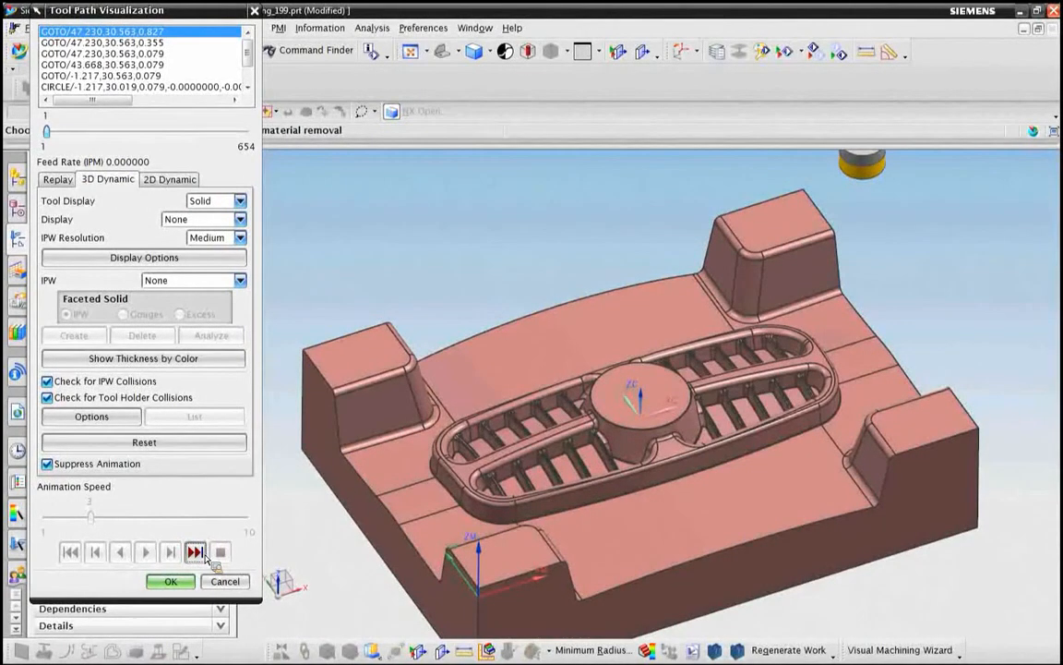
left_click(205, 554)
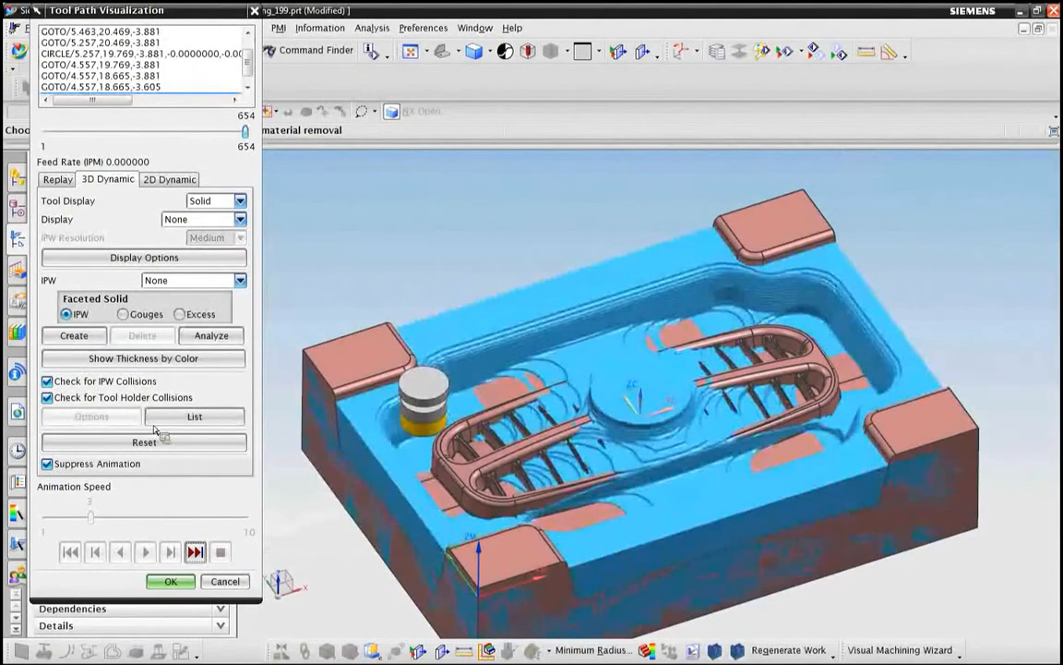
Step: Show the remaining thickness by color and probe it at points on the block's outer rim and near the end of the grill
left_click(159, 366)
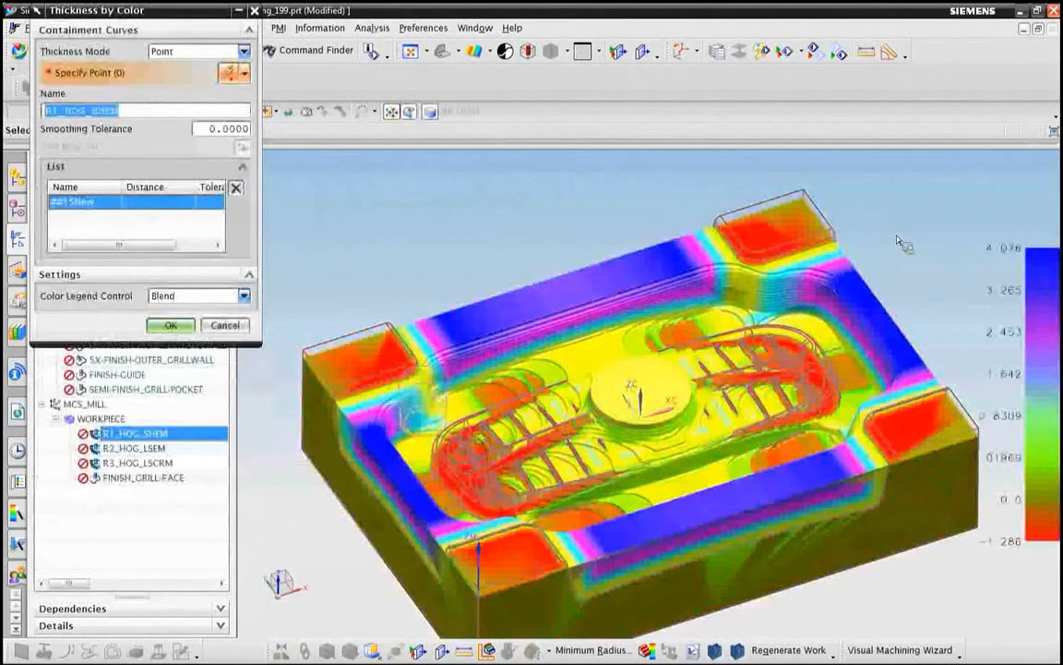
middle_click_drag(263, 565, 443, 369)
left_click(447, 273)
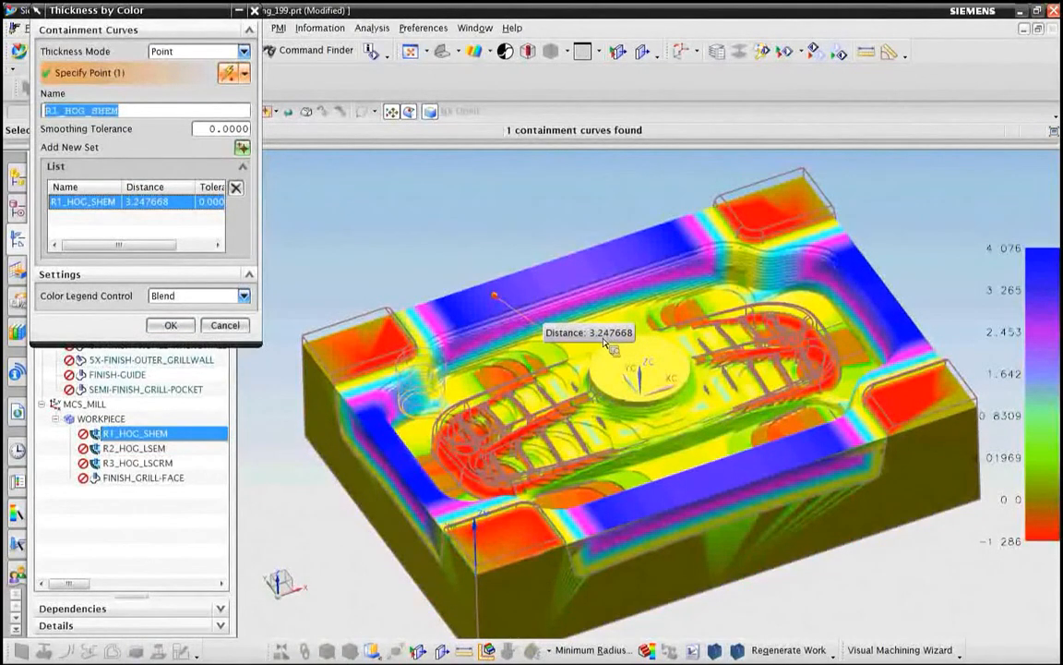
left_click(458, 464)
left_click(559, 496)
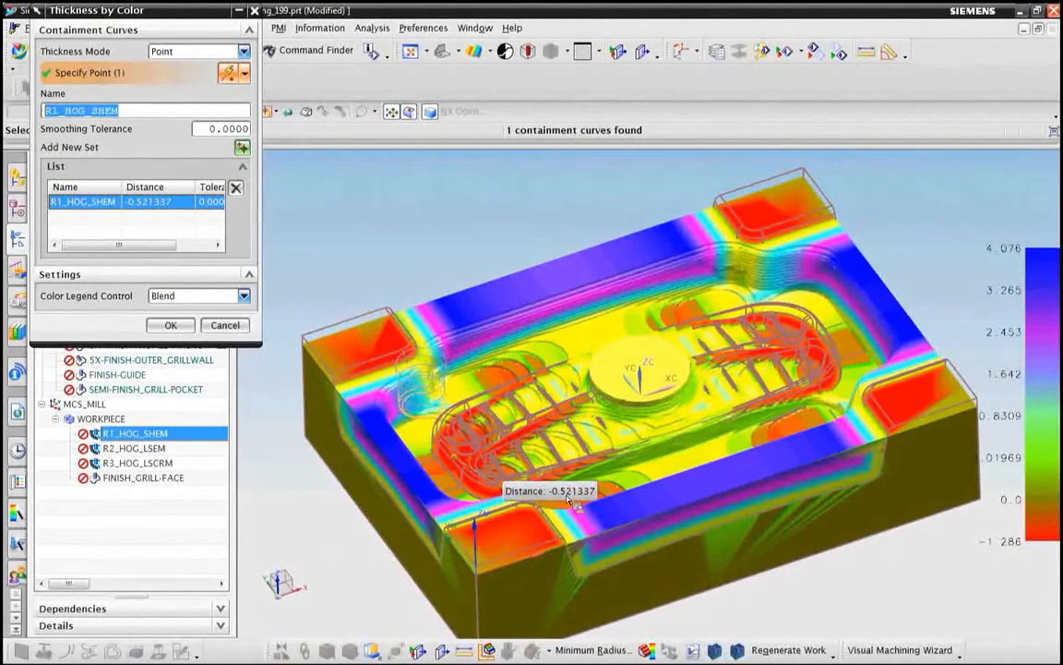
left_click(171, 325)
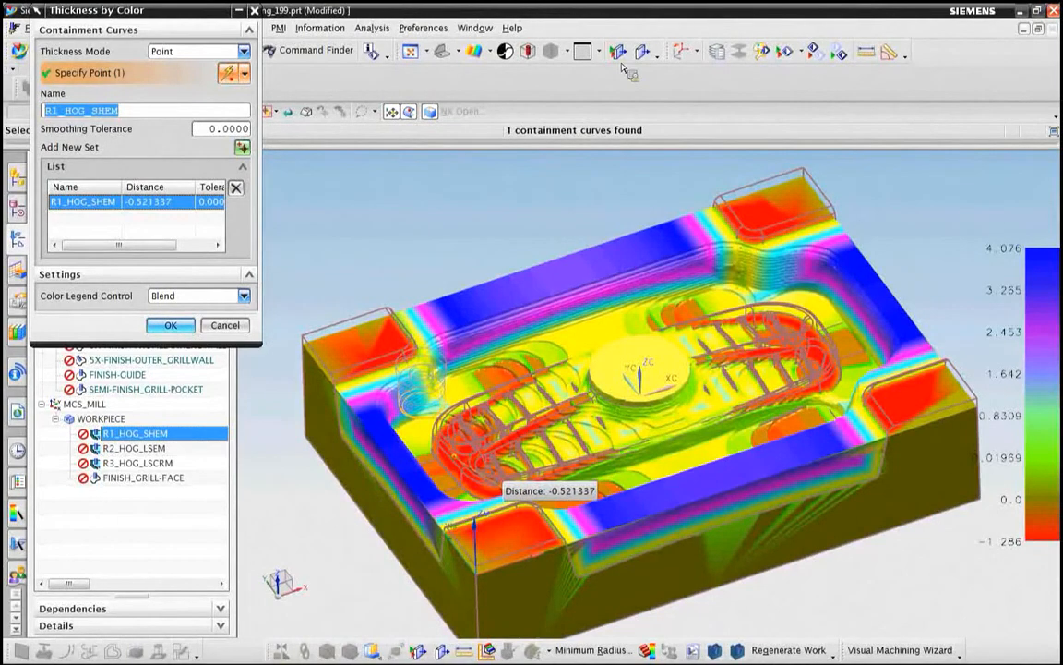
Step: Section the thickness display with a single plane along X and move the cut to an offset of -11.6
left_click(618, 51)
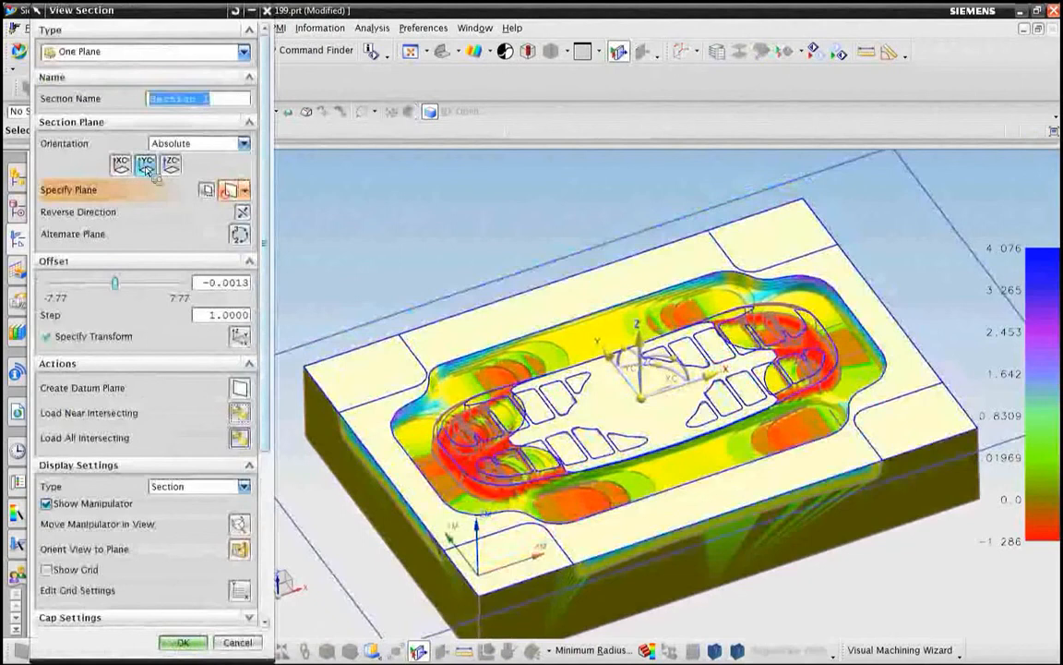
left_click(146, 166)
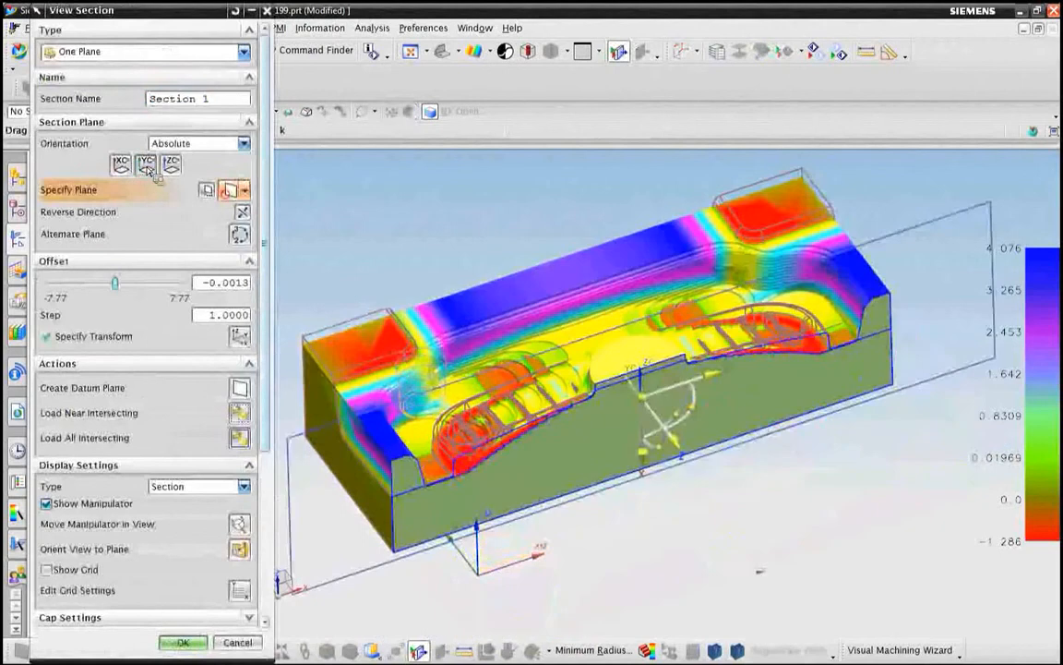
left_click(127, 175)
middle_click_drag(365, 393, 467, 439)
scroll(474, 450, "up", 2)
middle_click_drag(508, 522, 563, 487)
left_click_drag(565, 482, 538, 503)
left_click_drag(440, 605, 297, 551)
scroll(296, 551, "down", 2)
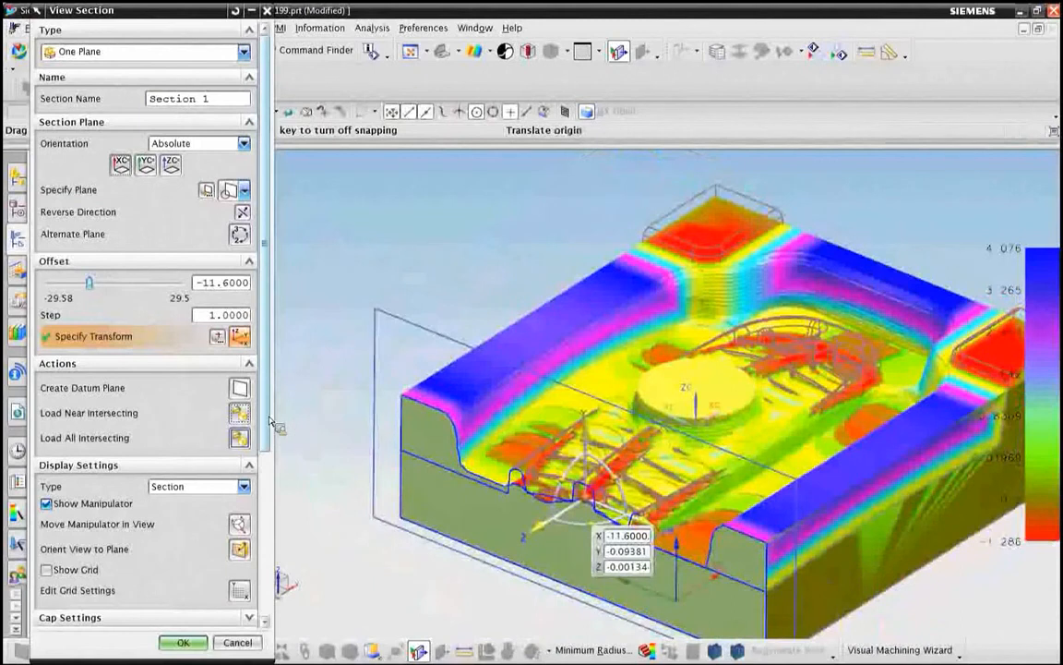
Step: Move the section plane to an offset of -13.6, examine the cut through the grill walls, discard the section and close the thickness analysis
scroll(185, 517, "down", 5)
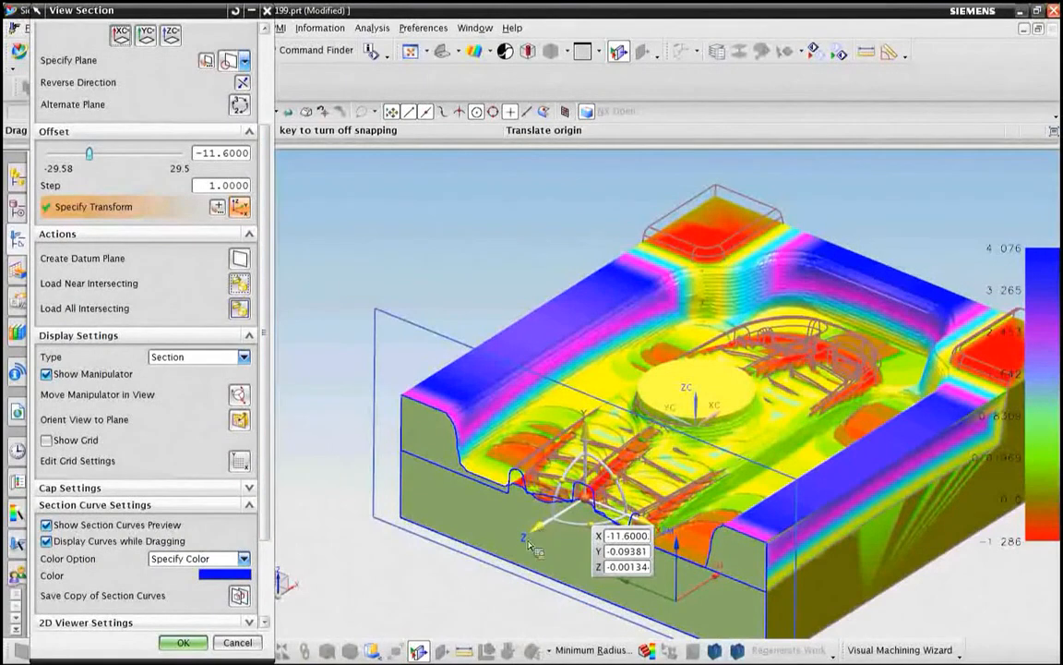
left_click_drag(539, 532, 510, 559)
scroll(503, 533, "up", 3)
scroll(503, 530, "up", 3)
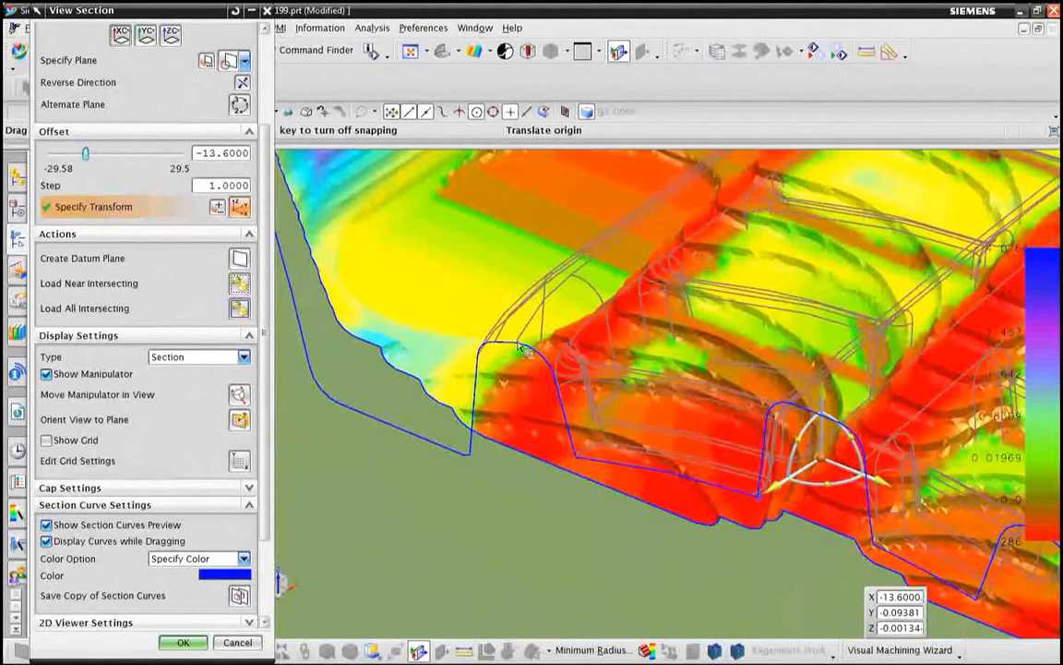
scroll(499, 504, "down", 1)
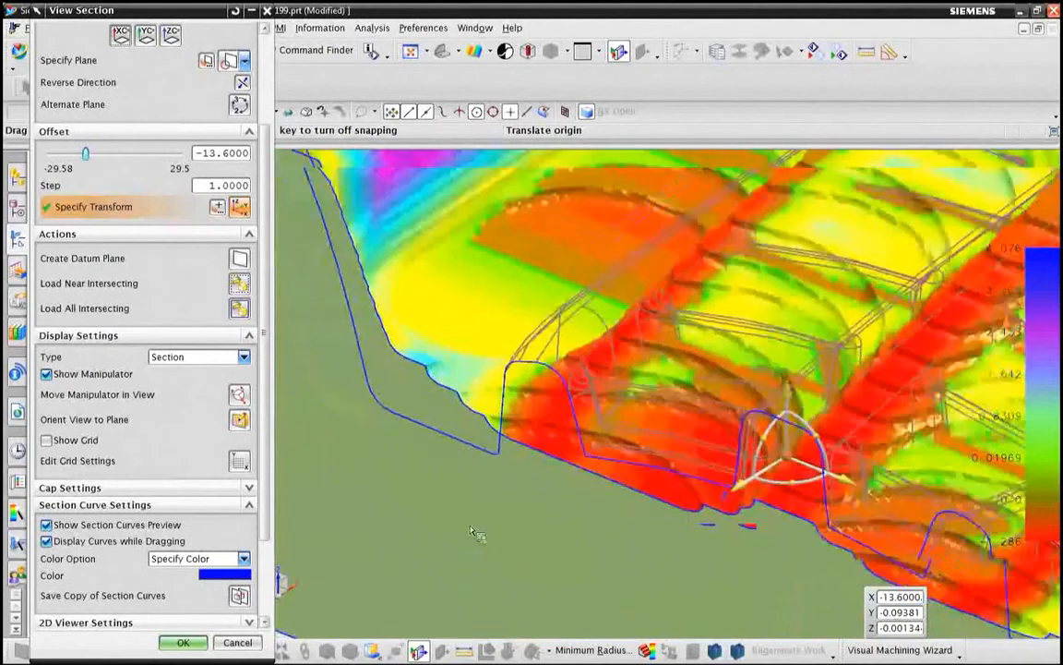
scroll(565, 406, "down", 5)
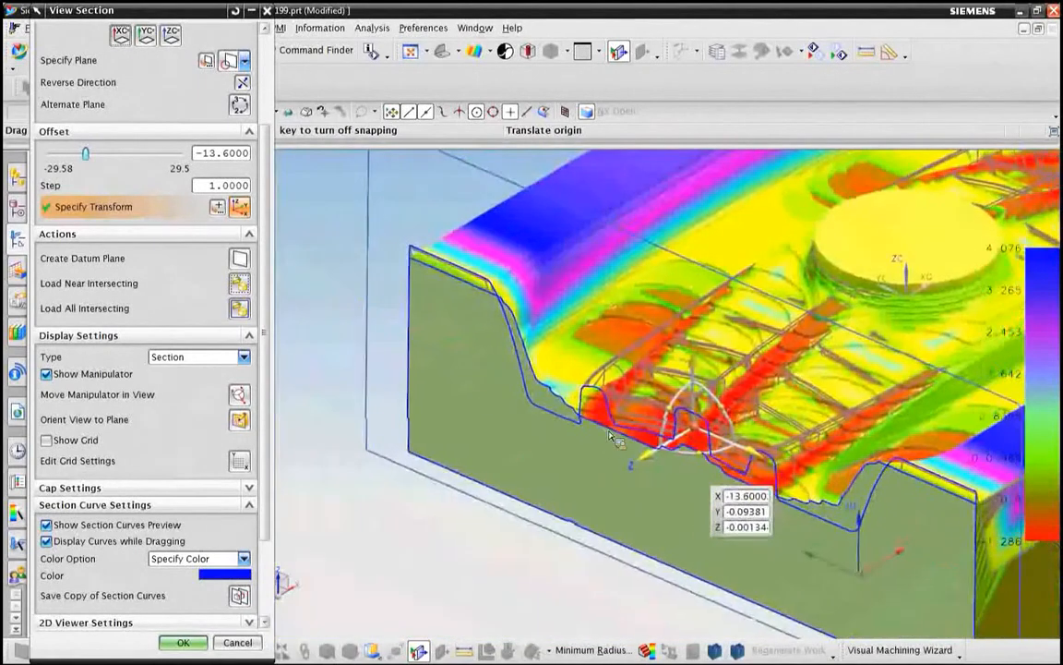
left_click(236, 642)
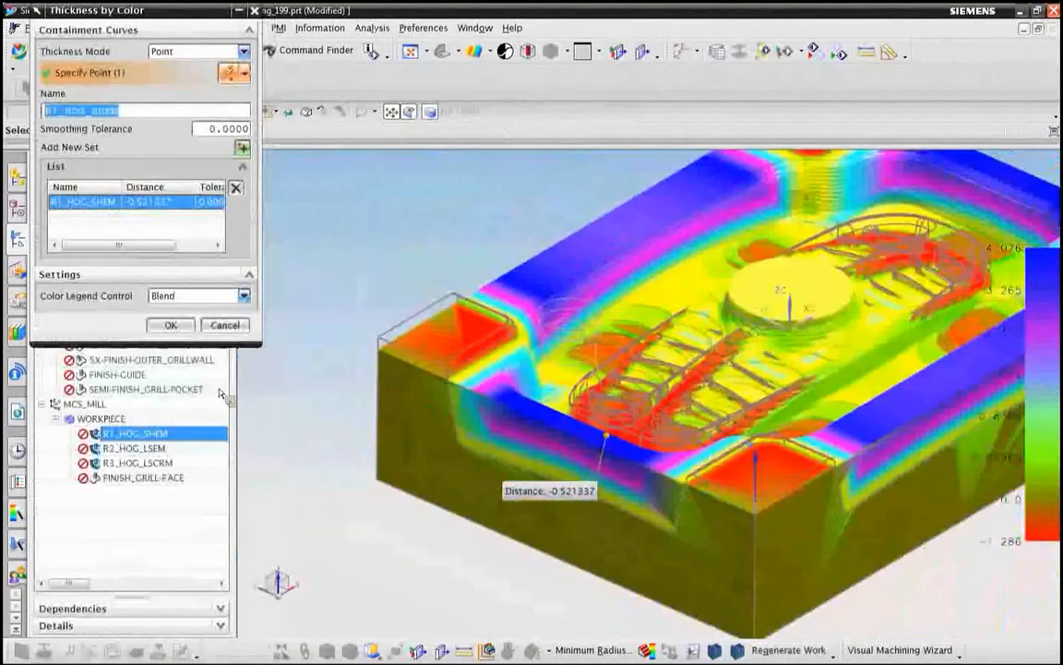
left_click(168, 328)
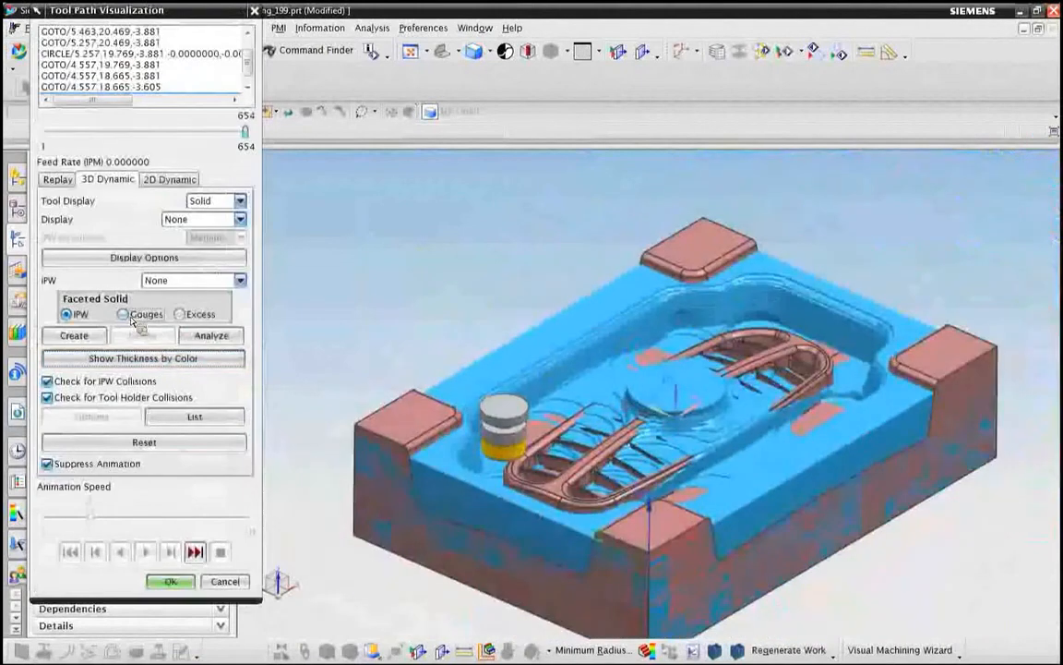
Step: Create a faceted solid of the gouges, accept the tool path visualization and hide the core block body
left_click(124, 314)
left_click(95, 338)
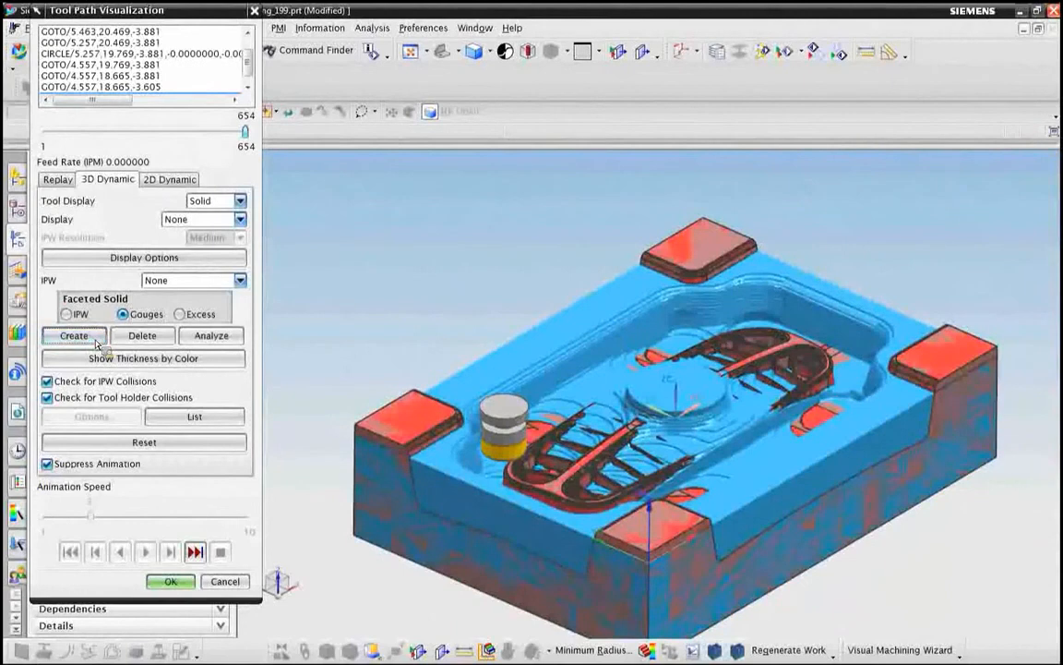
left_click(170, 580)
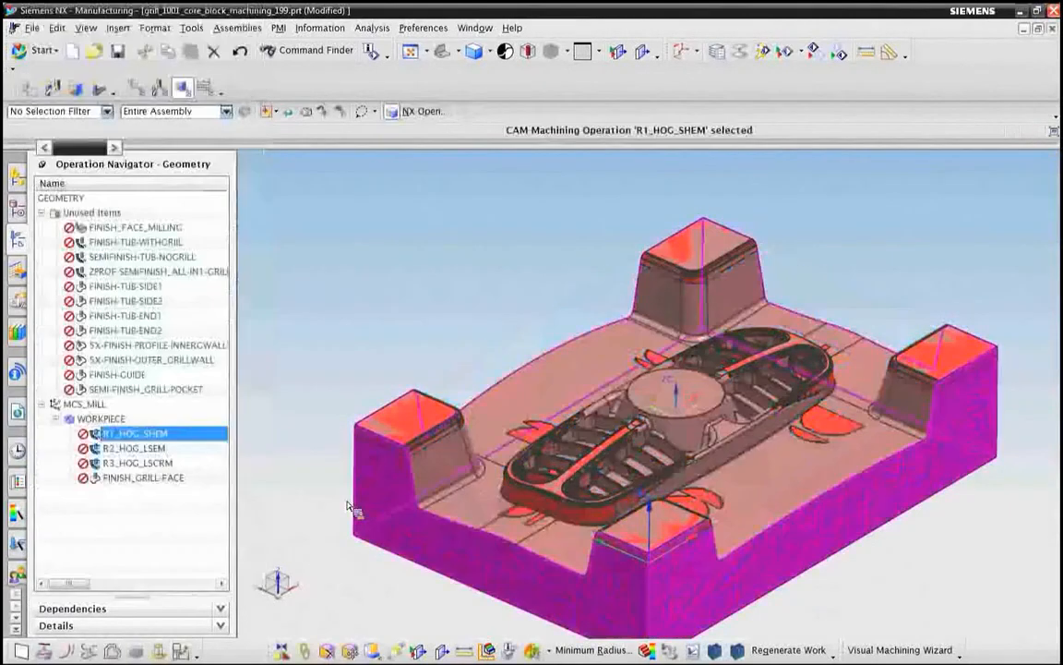
right_click(361, 311)
left_click(395, 341)
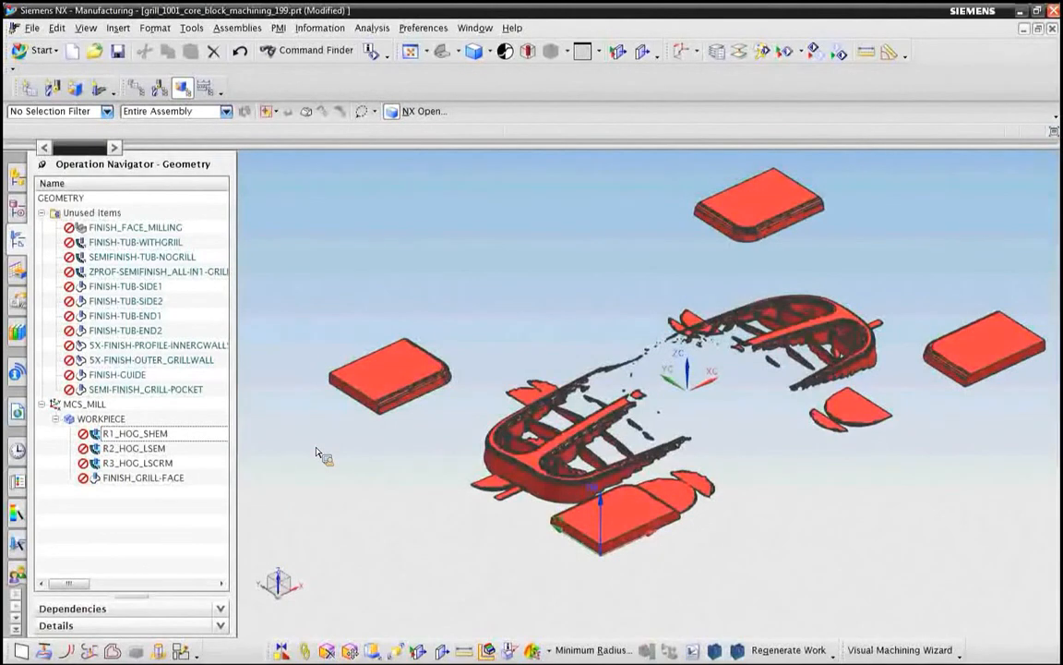
Step: Section the gouge solid with a plane along Y at offset 0 and examine the cut at the end of the grill
left_click(647, 55)
left_click(121, 165)
left_click(146, 165)
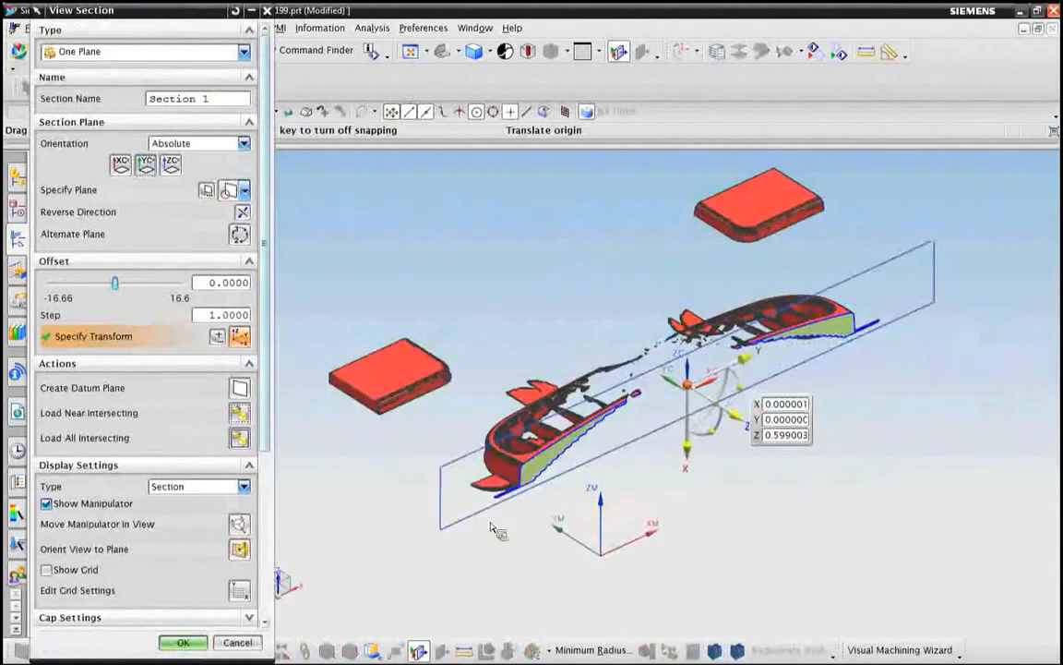
scroll(464, 463, "down", 3)
scroll(570, 535, "down", 2)
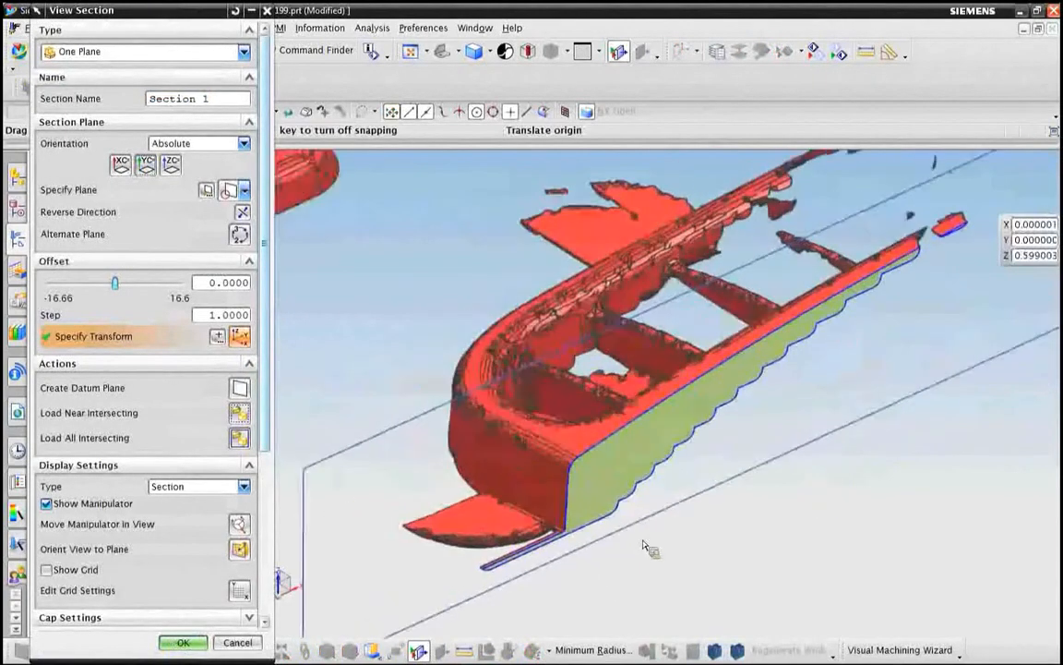
scroll(637, 535, "down", 2)
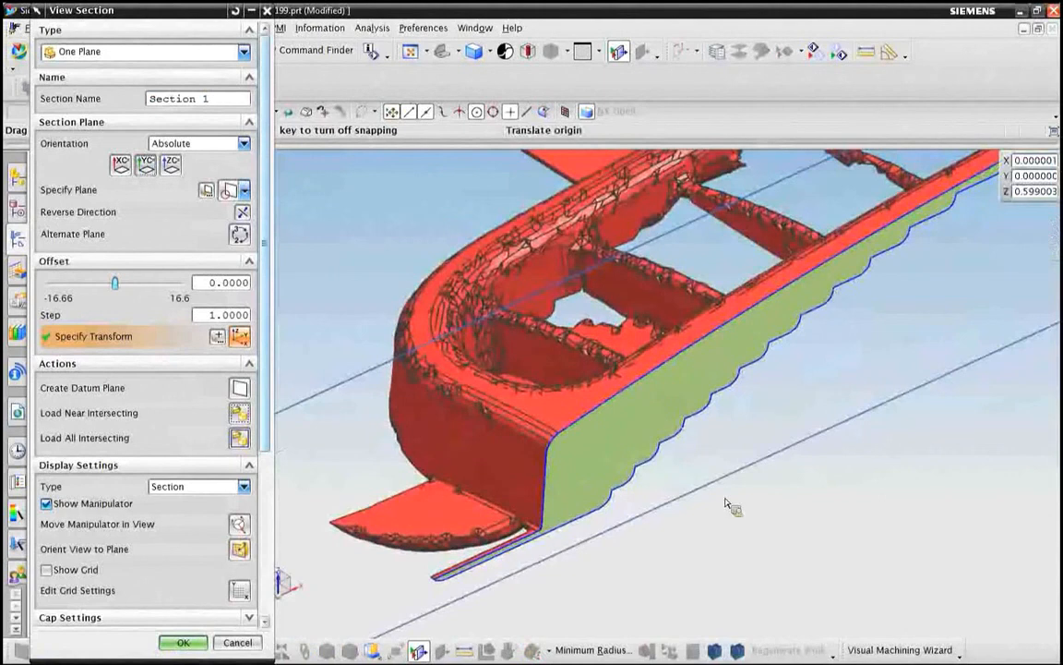
Step: Measure the point-to-point distance between the lower and upper edges of the sectioned gouge at the grill's end and accept the section
left_click(872, 56)
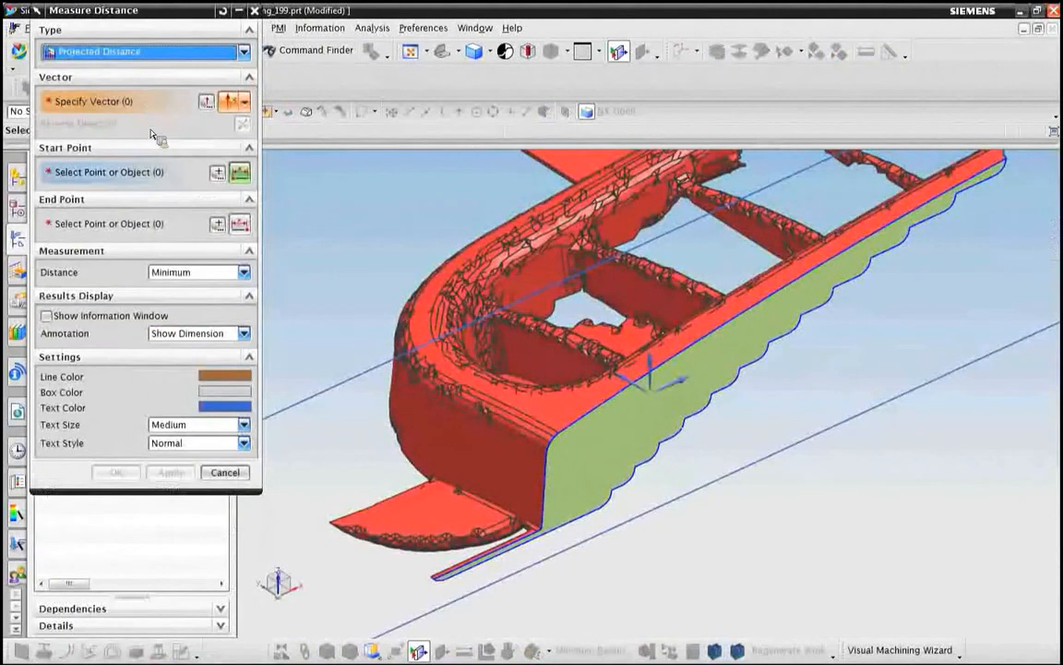
left_click(119, 53)
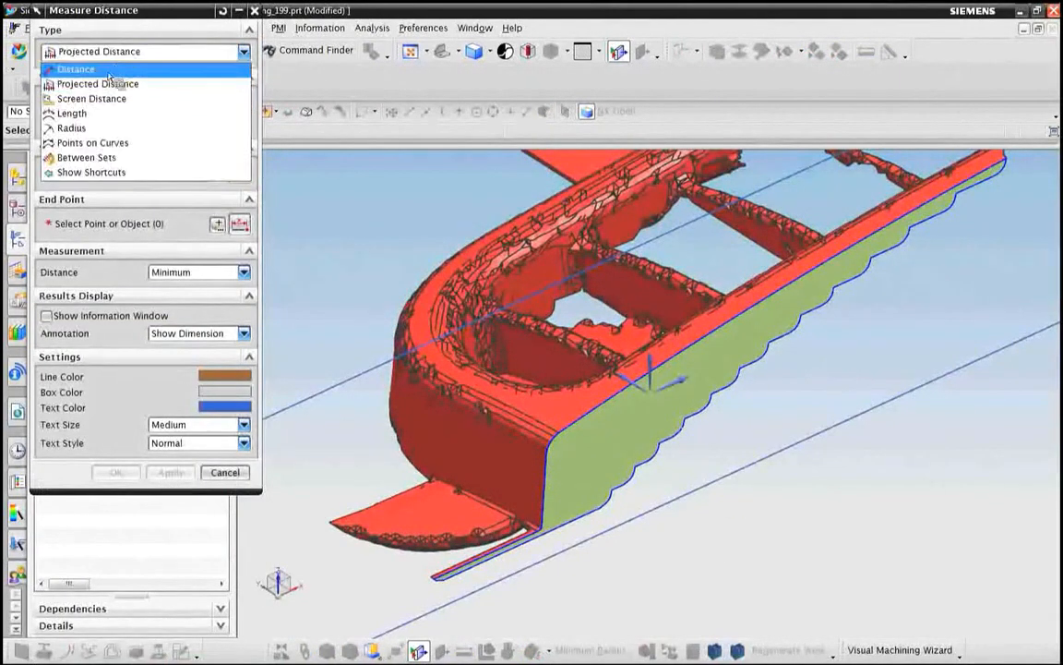
left_click(108, 72)
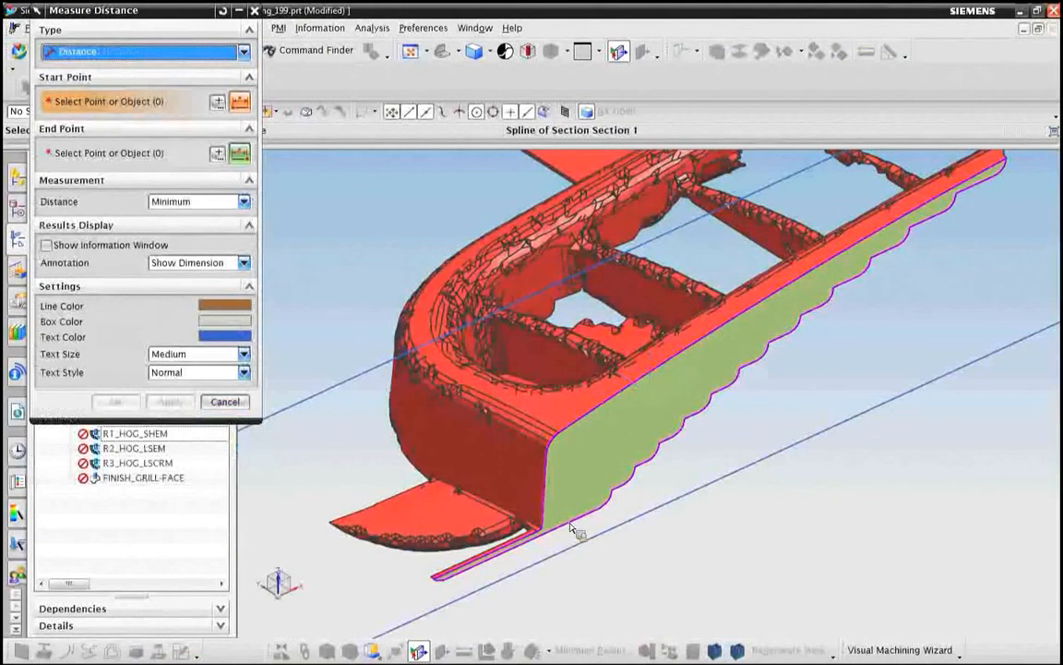
left_click(554, 489)
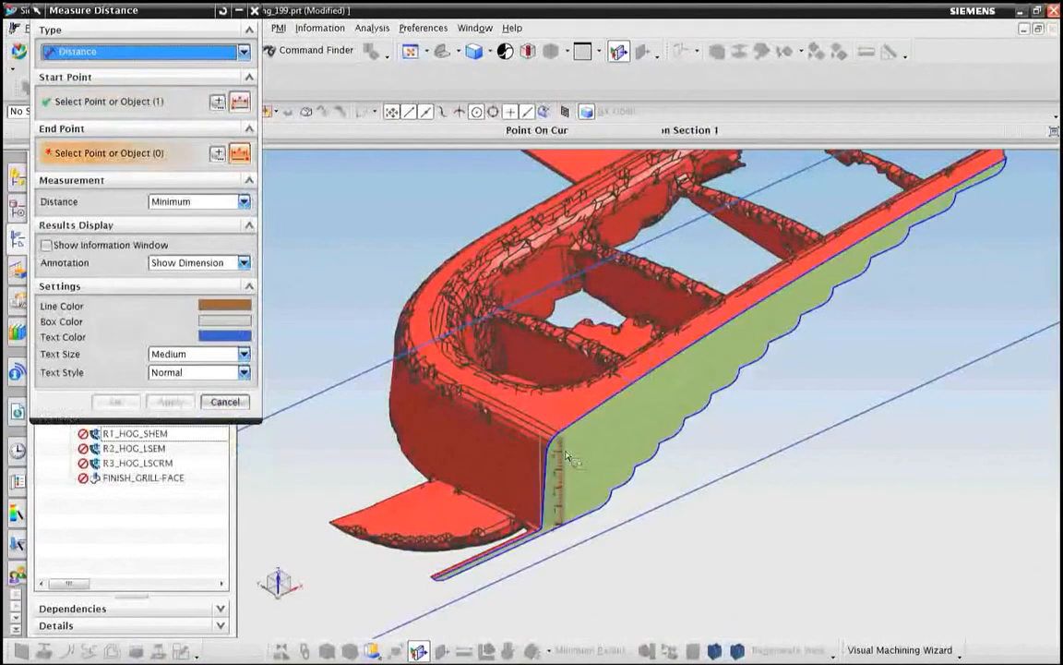
left_click(573, 443)
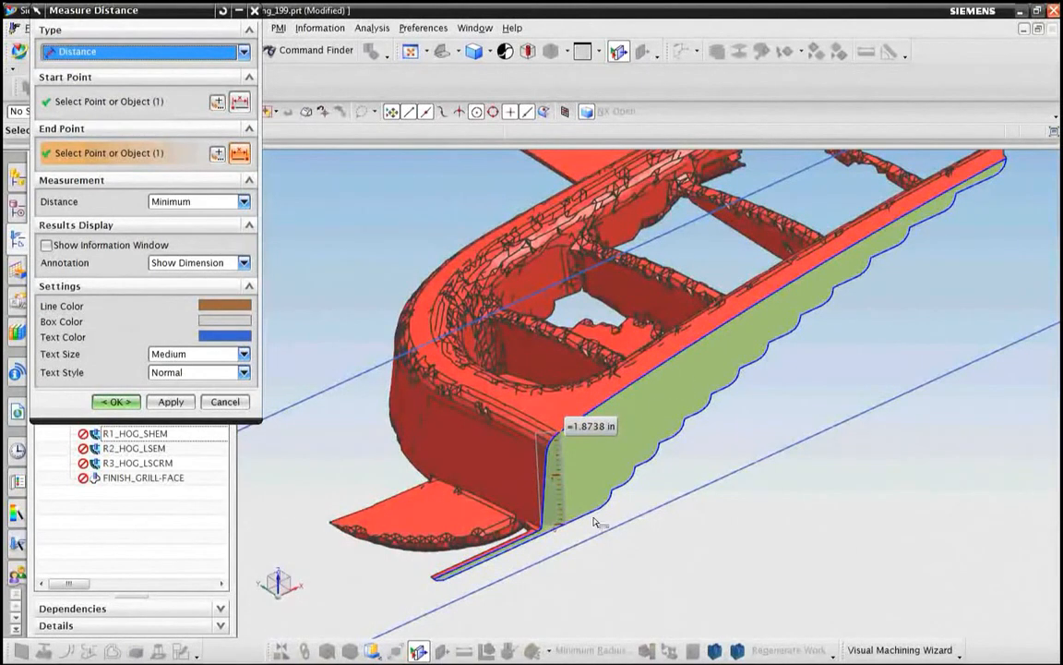
scroll(584, 519, "down", 5)
middle_click_drag(467, 467, 573, 382)
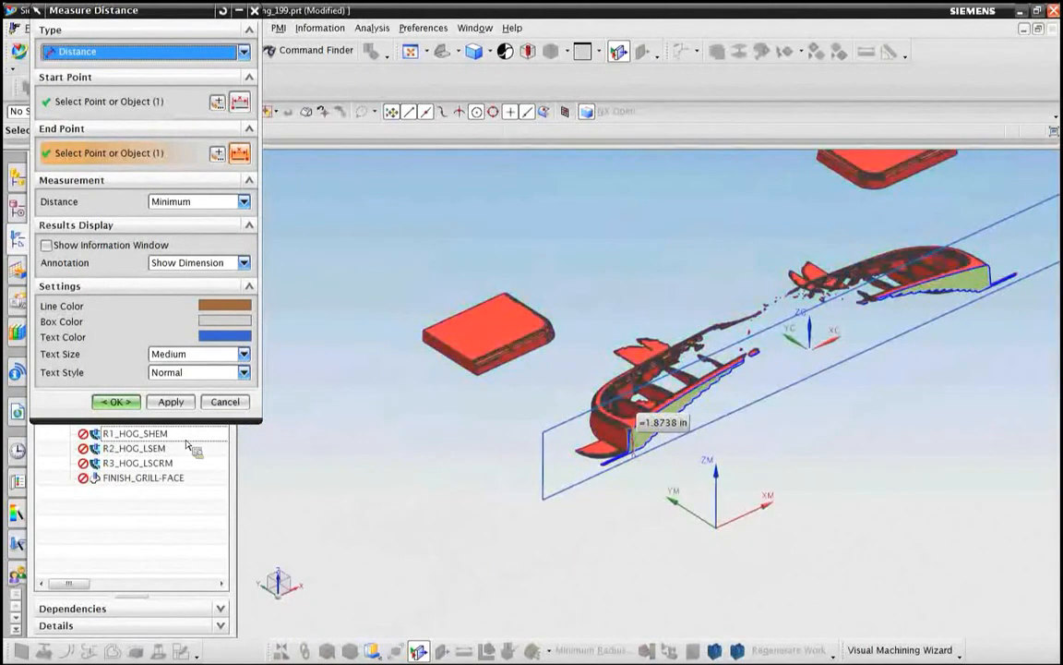
left_click(242, 406)
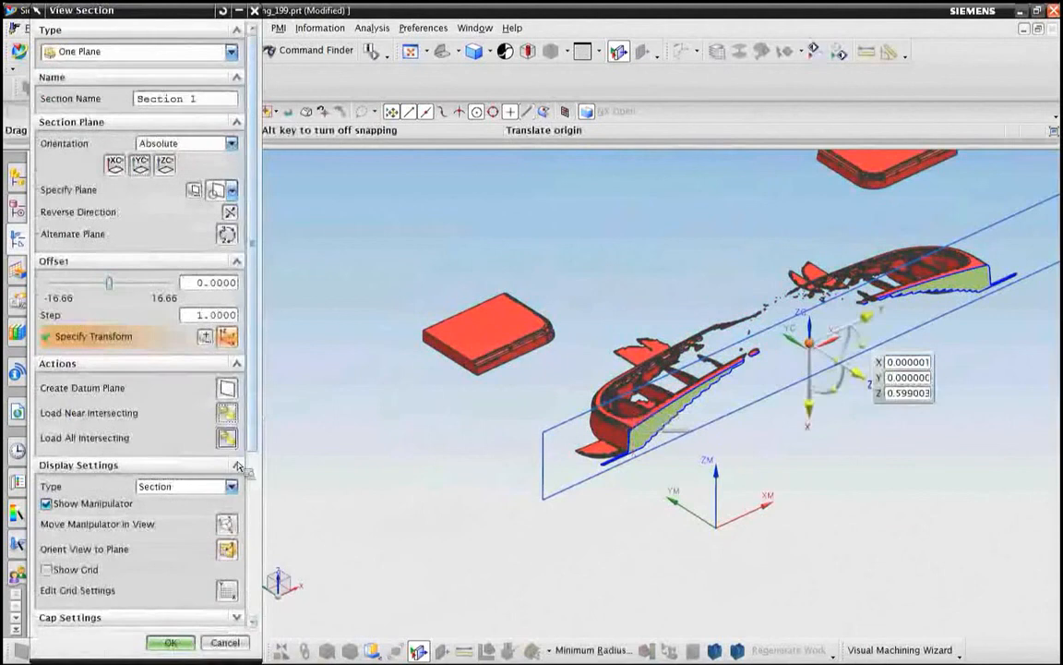
left_click(171, 646)
Step: Hide the gouge facet body and show the linked core block body again
scroll(545, 340, "down", 4)
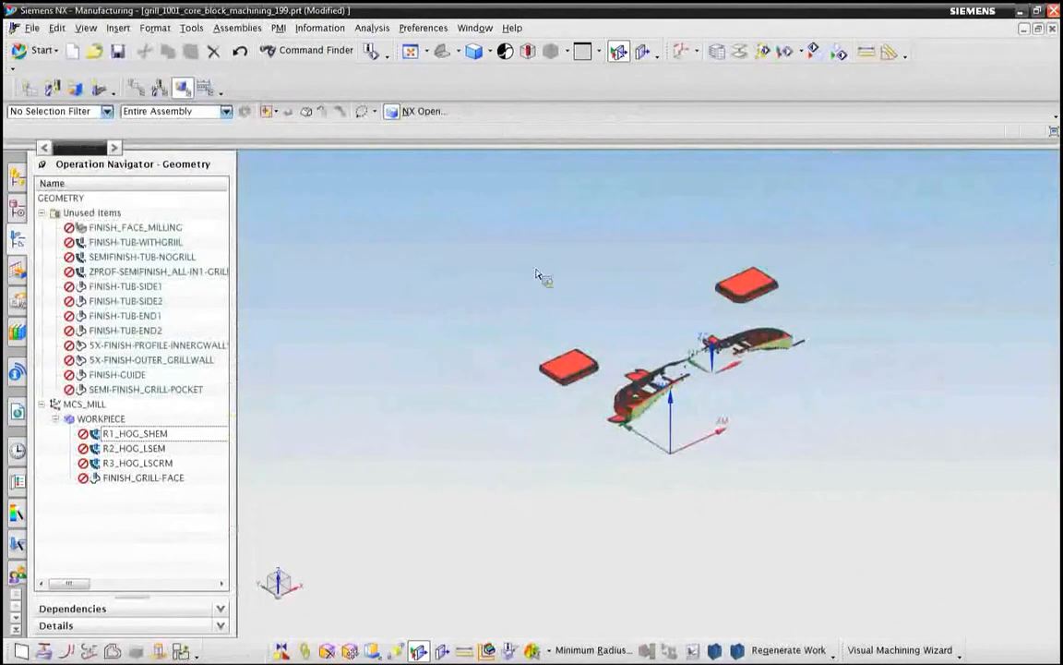
right_click(573, 370)
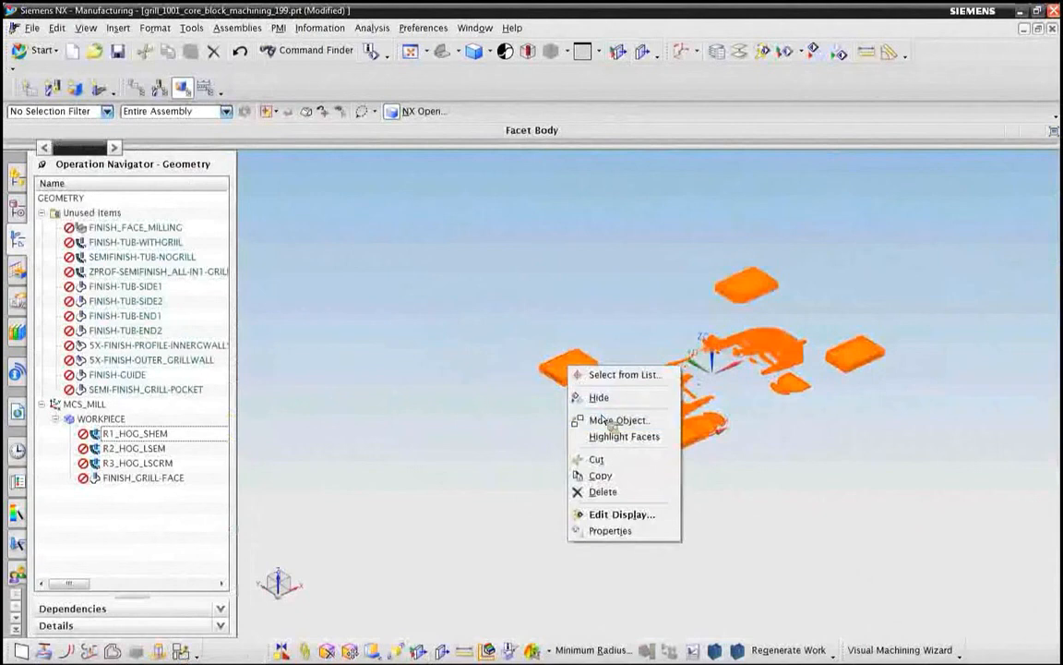
left_click(598, 397)
left_click(18, 206)
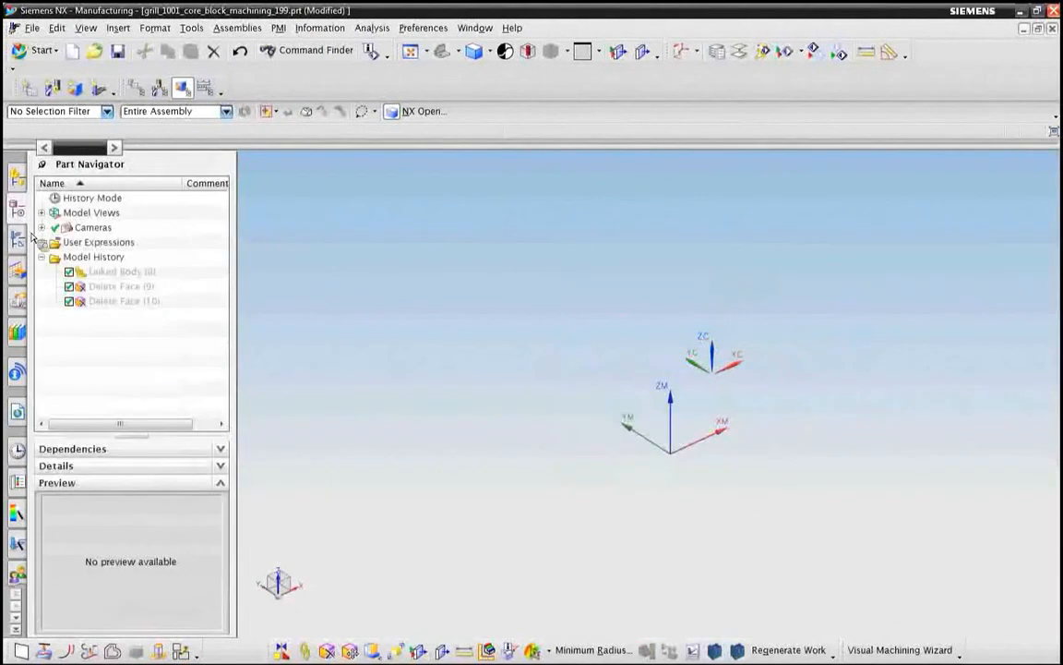
right_click(106, 273)
left_click(128, 281)
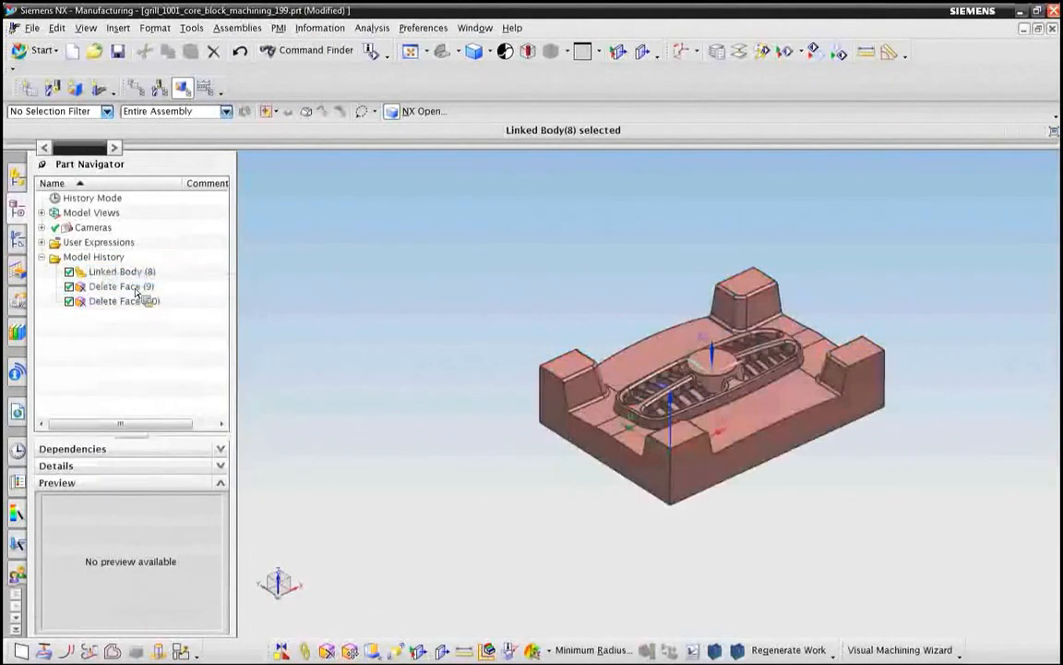
Step: Generate the tool path for the R1_HOG_SHEM operation on the revised core block and accept it
left_click(20, 237)
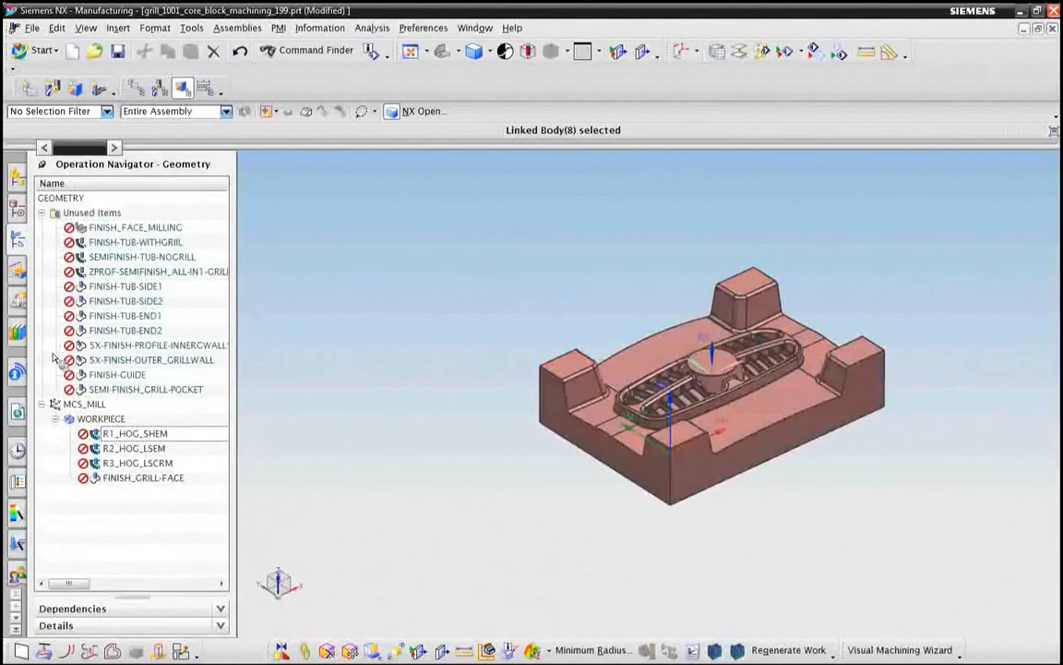
right_click(106, 432)
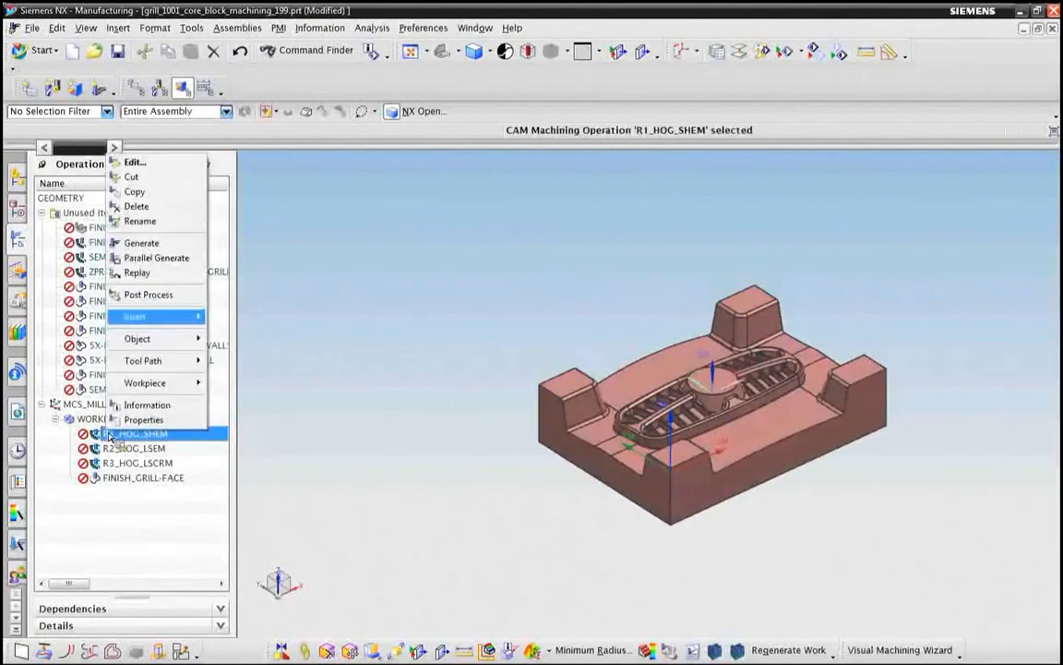
left_click(153, 249)
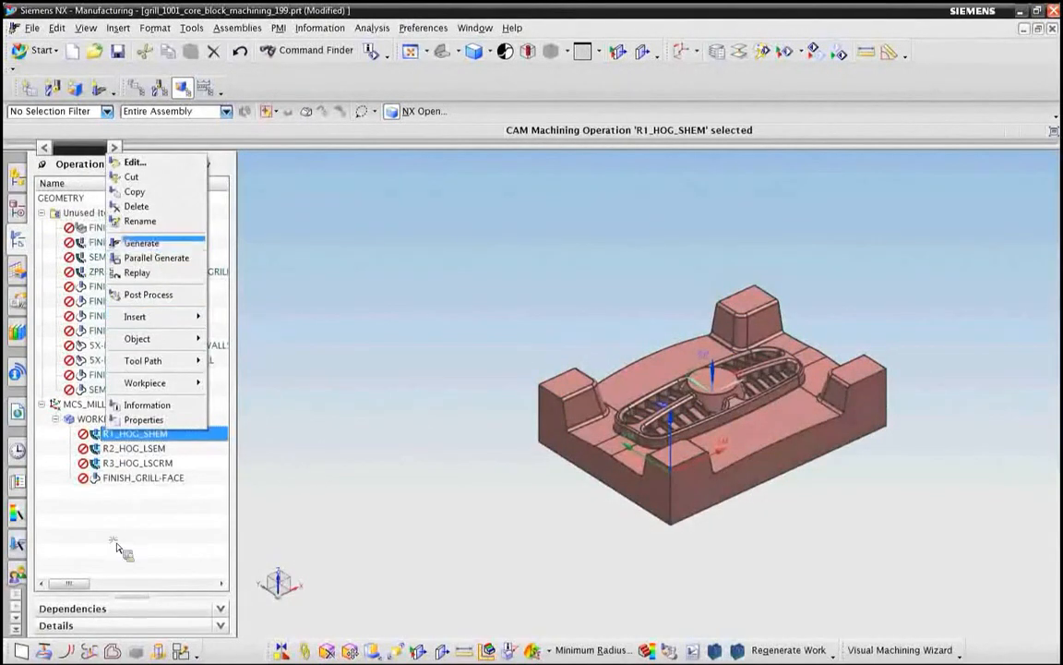
right_click(127, 434)
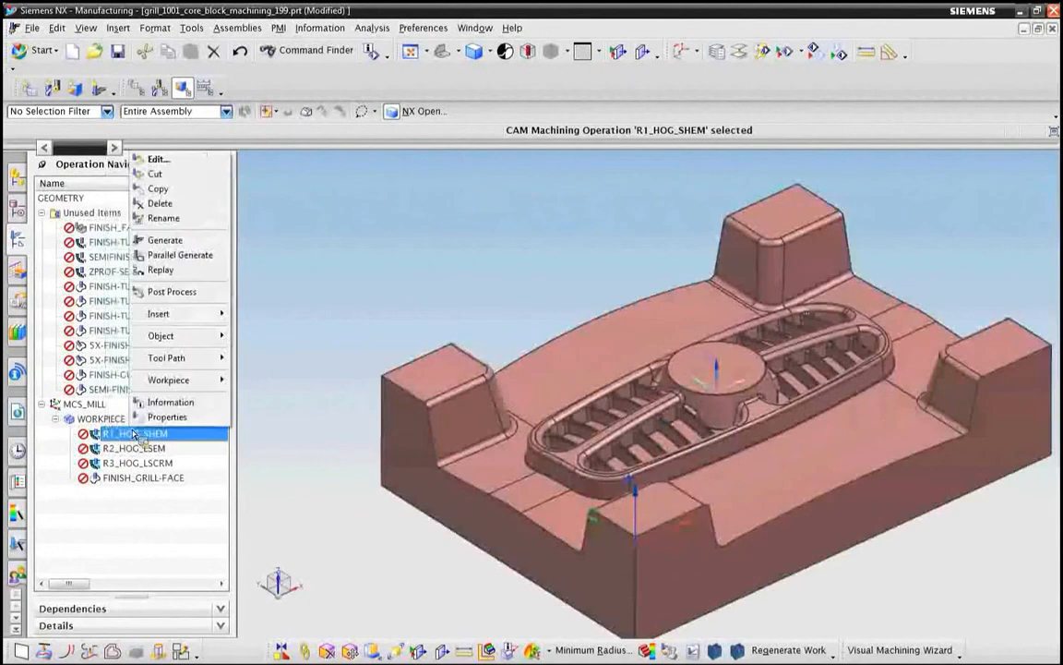
left_click(164, 240)
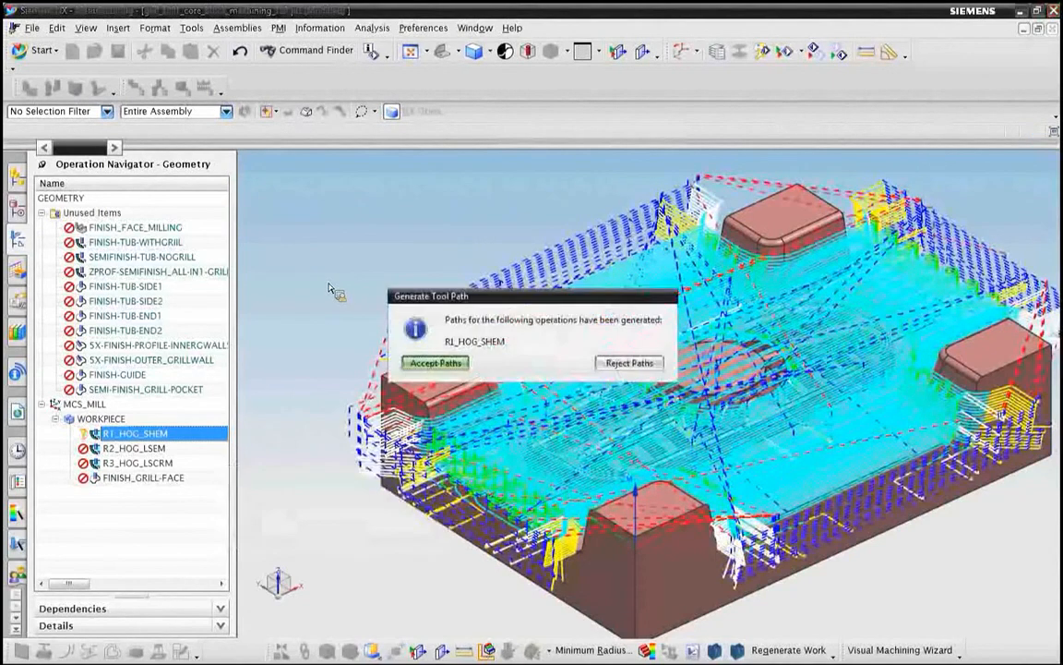
left_click(434, 363)
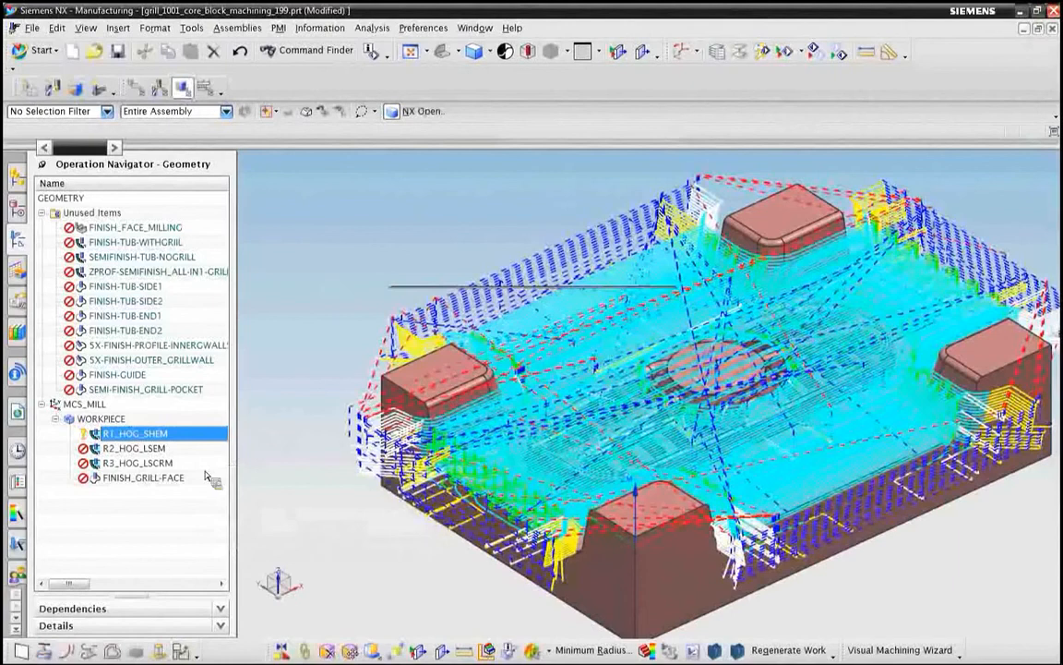